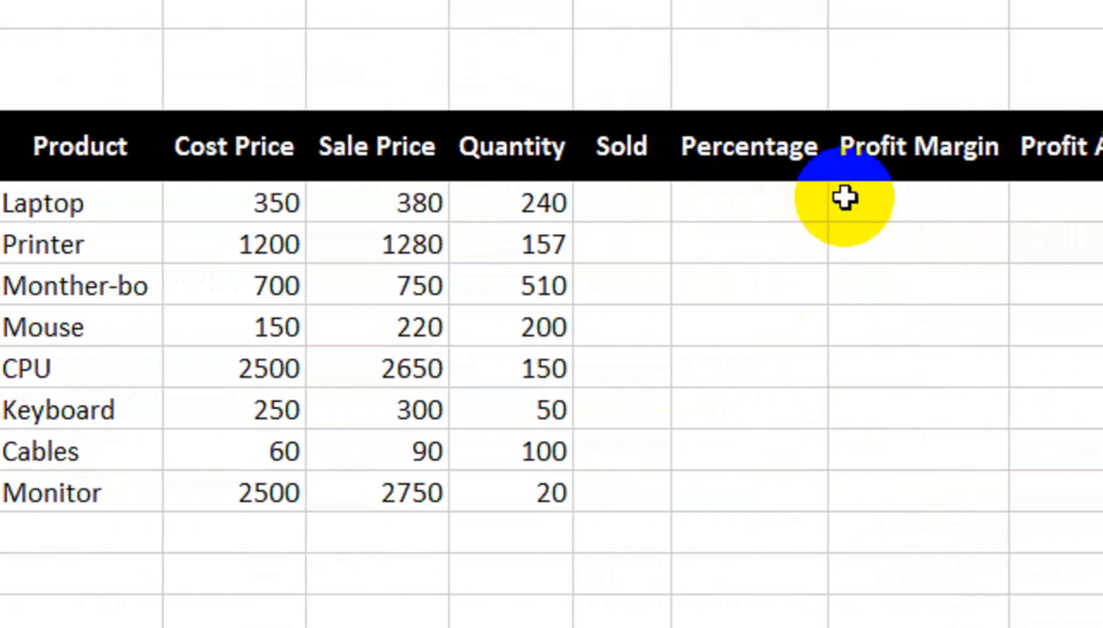
# - Select cell E4, the first empty cell below the Sales in header
pyautogui.click(968, 251)
pyautogui.moveTo(1100, 259); pyautogui.dragTo(1102, 259)
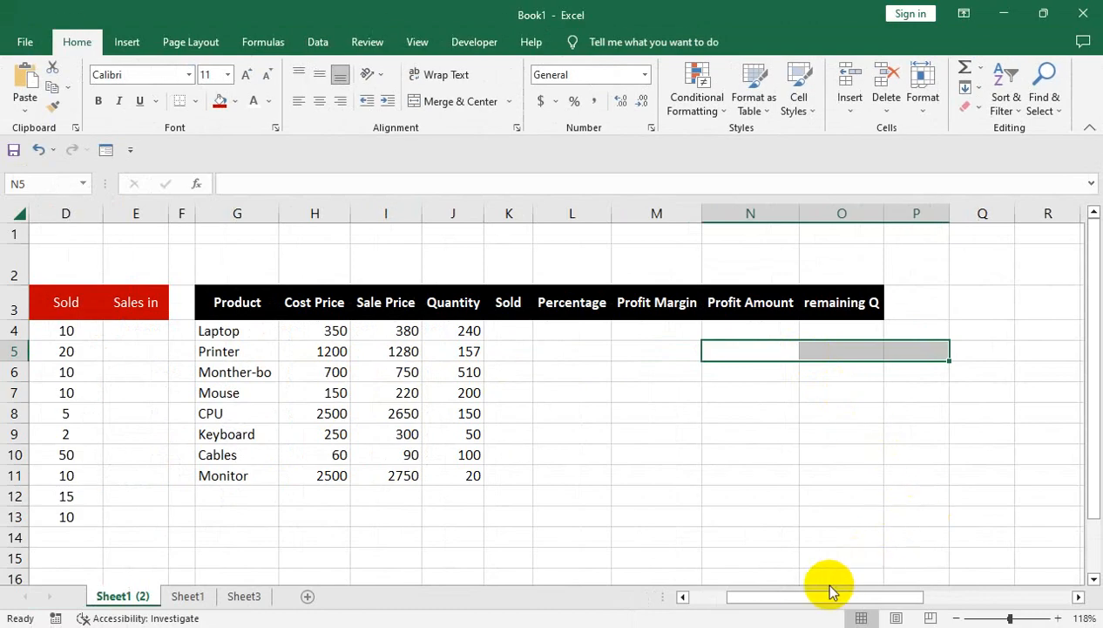
pyautogui.moveTo(832, 591); pyautogui.dragTo(705, 578)
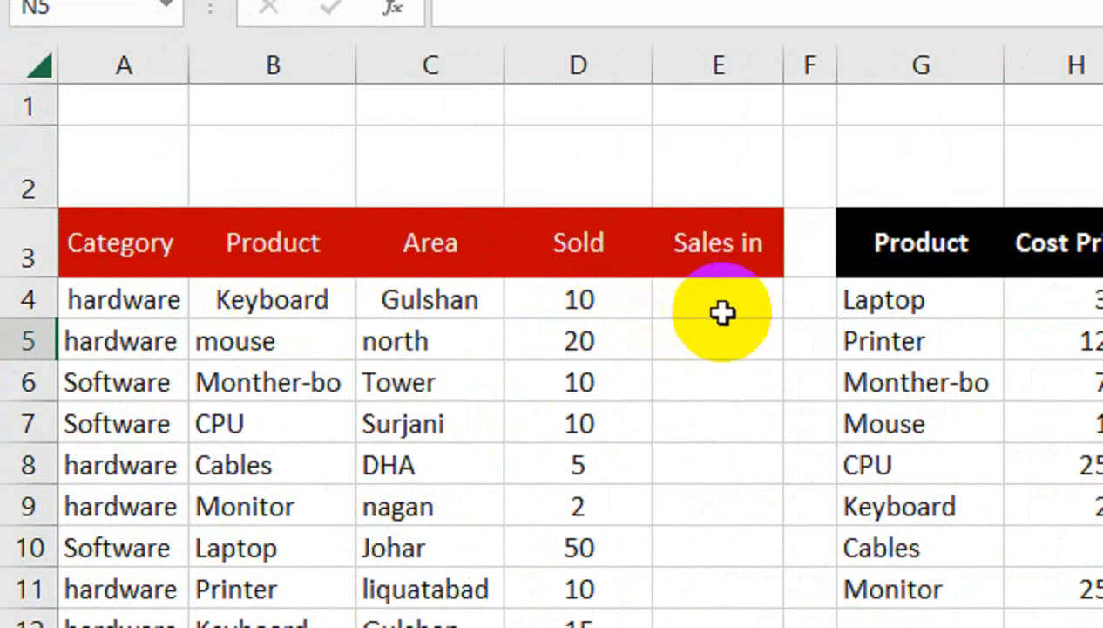
pyautogui.click(365, 337)
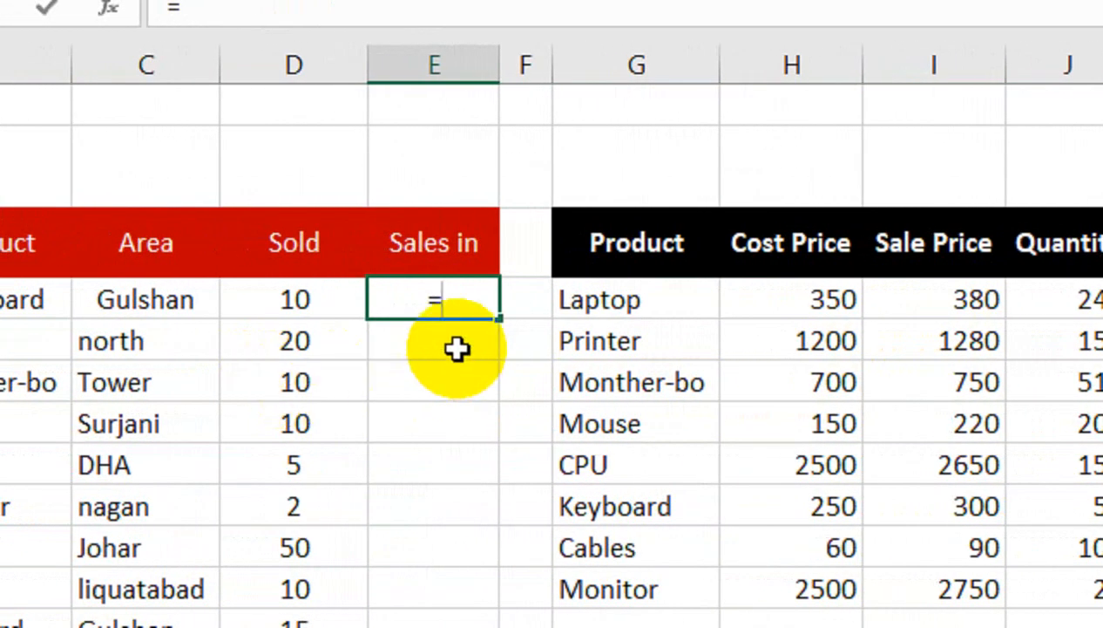
pyautogui.write('vlo')
pyautogui.press('Tab')
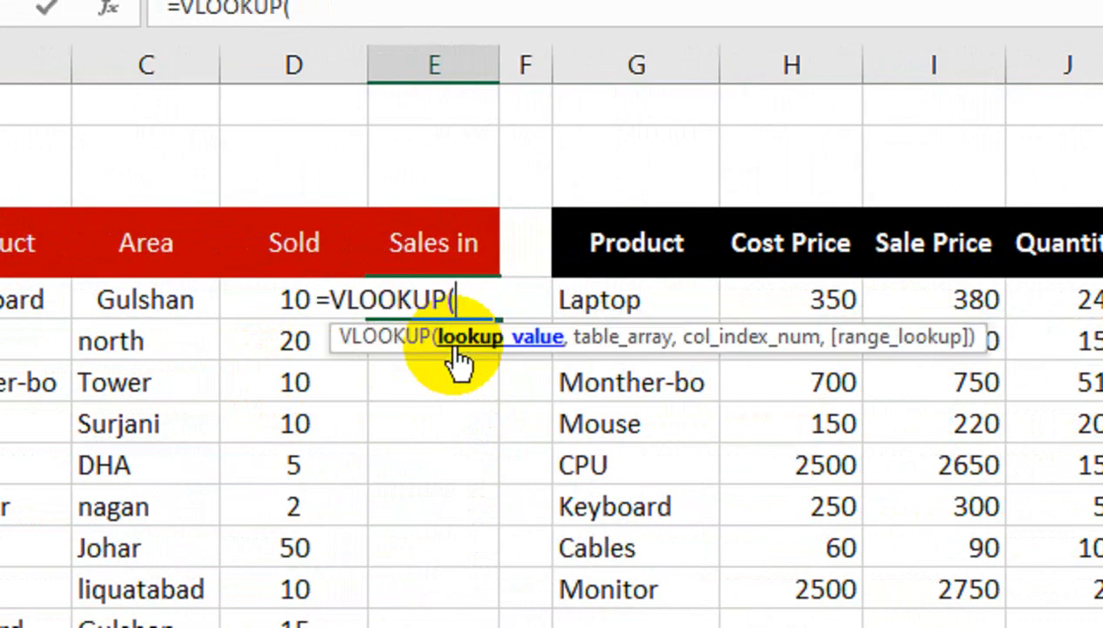
pyautogui.press('BackSpace')
pyautogui.press('BackSpace')
pyautogui.press('BackSpace')
pyautogui.press('BackSpace')
pyautogui.press('BackSpace')
pyautogui.press('BackSpace')
pyautogui.press('BackSpace')
pyautogui.press('BackSpace')
pyautogui.press('BackSpace')
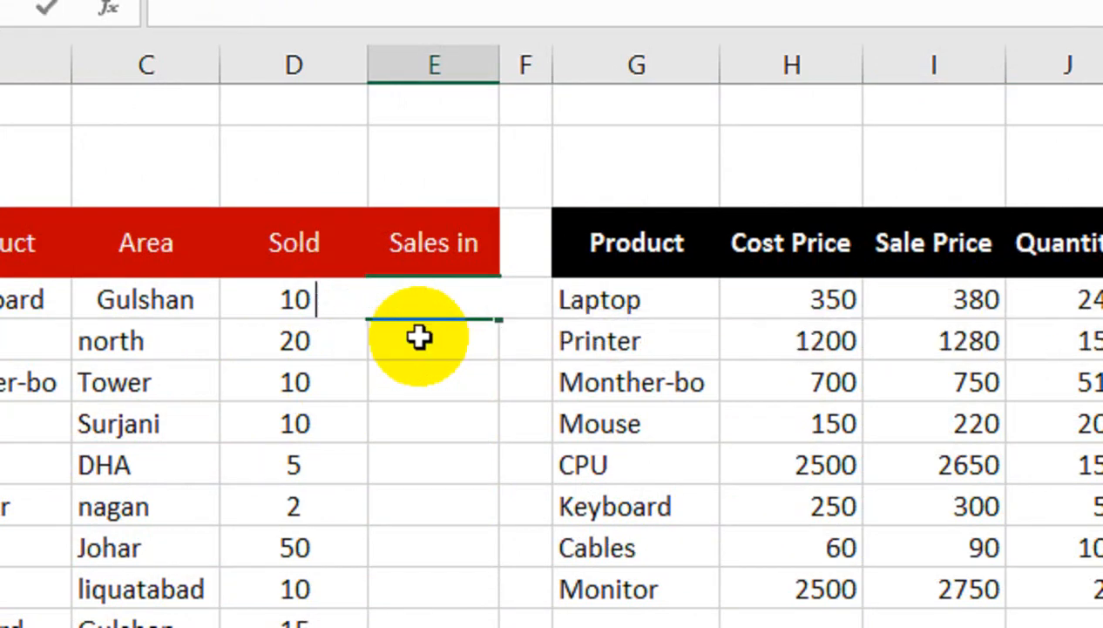
# - Begin an IFERROR formula in E4 with a nested VLOOKUP that uses product cell B4 as the lookup value
pyautogui.write('if')
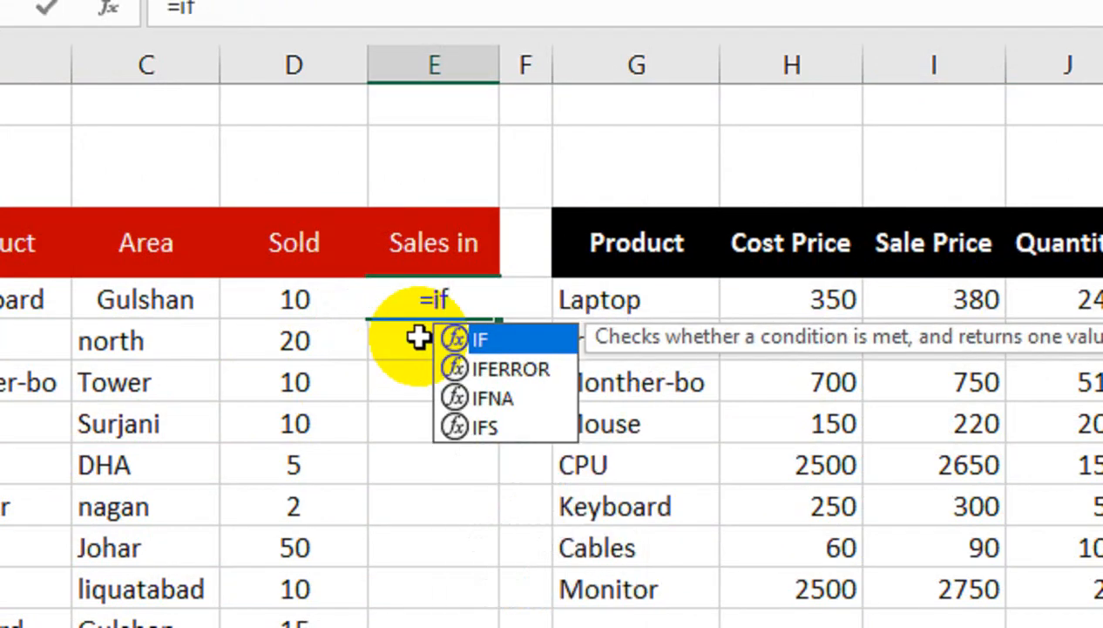
pyautogui.press('Down')
pyautogui.press('Tab')
pyautogui.write('vl')
pyautogui.press('Tab')
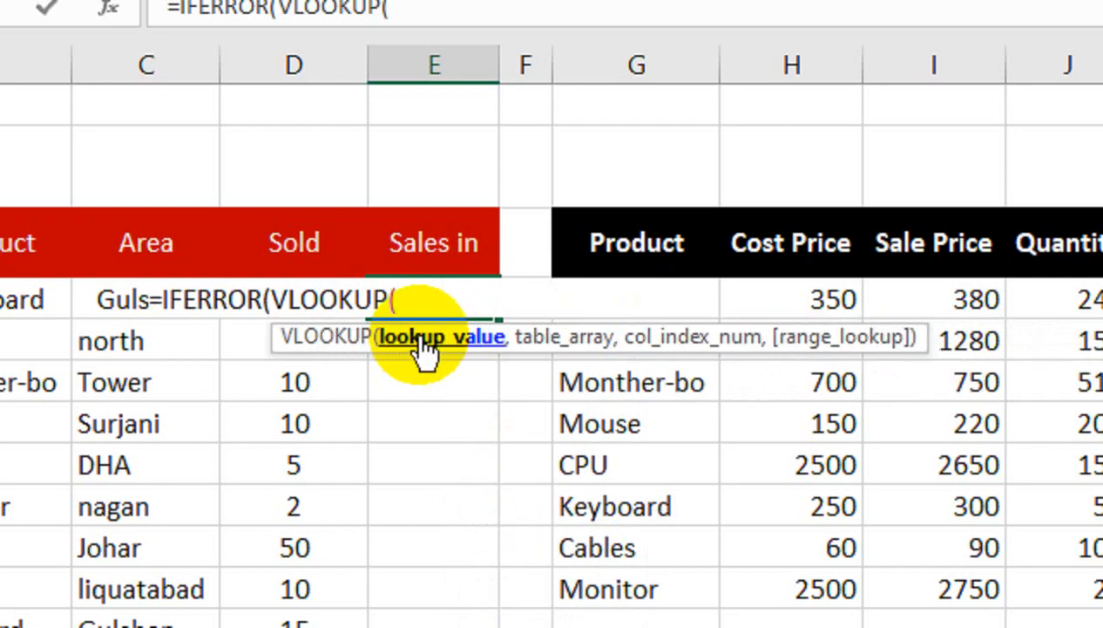
pyautogui.click(255, 289)
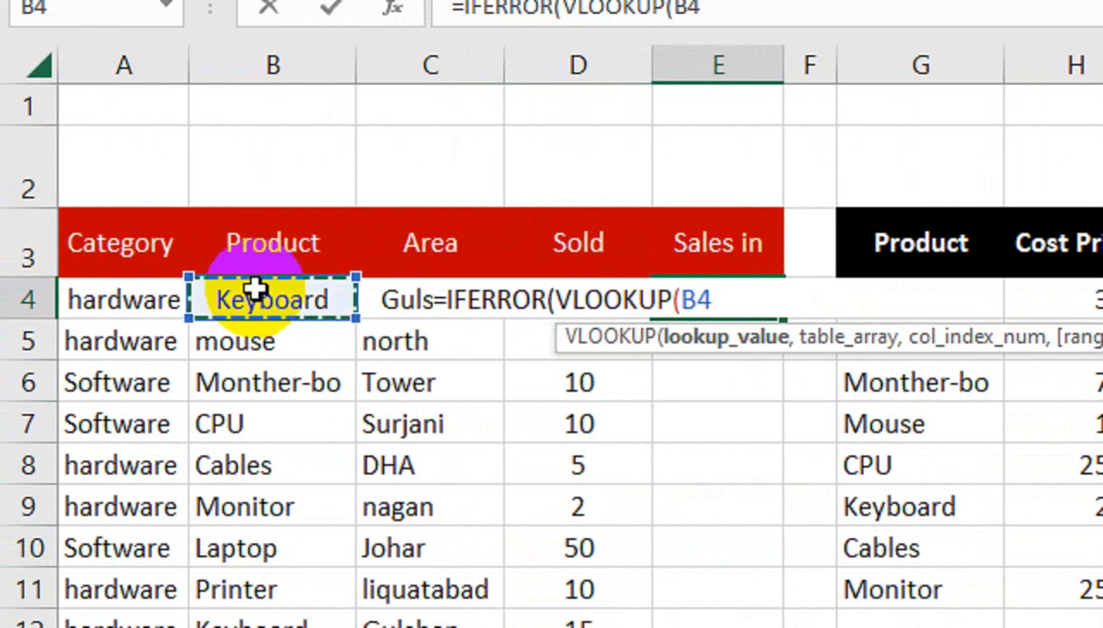
pyautogui.write(',')
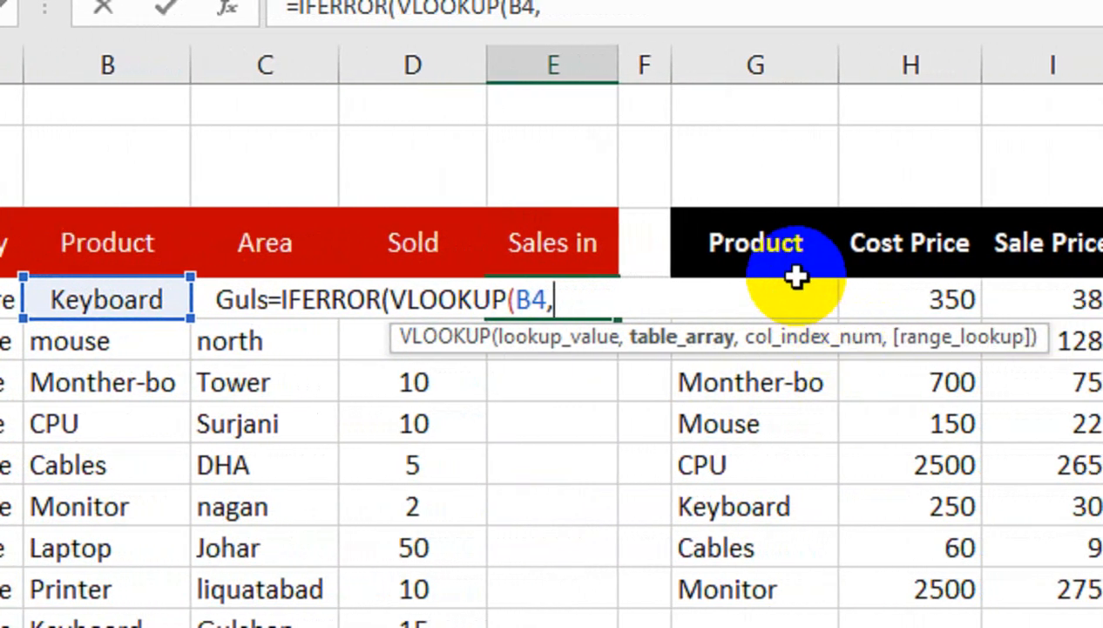
# - Set the VLOOKUP table array to the absolute range $G$3:$I$11, covering Product through Sale Price
pyautogui.click(754, 231)
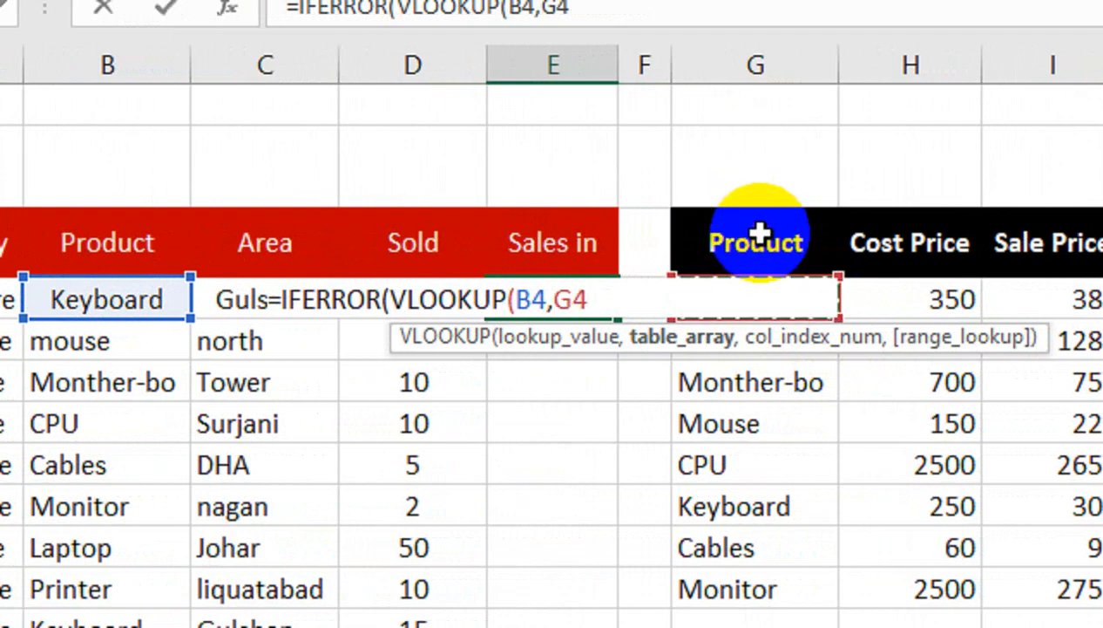
pyautogui.hotkey('shift', 'Right')
pyautogui.hotkey('shift', 'Right')
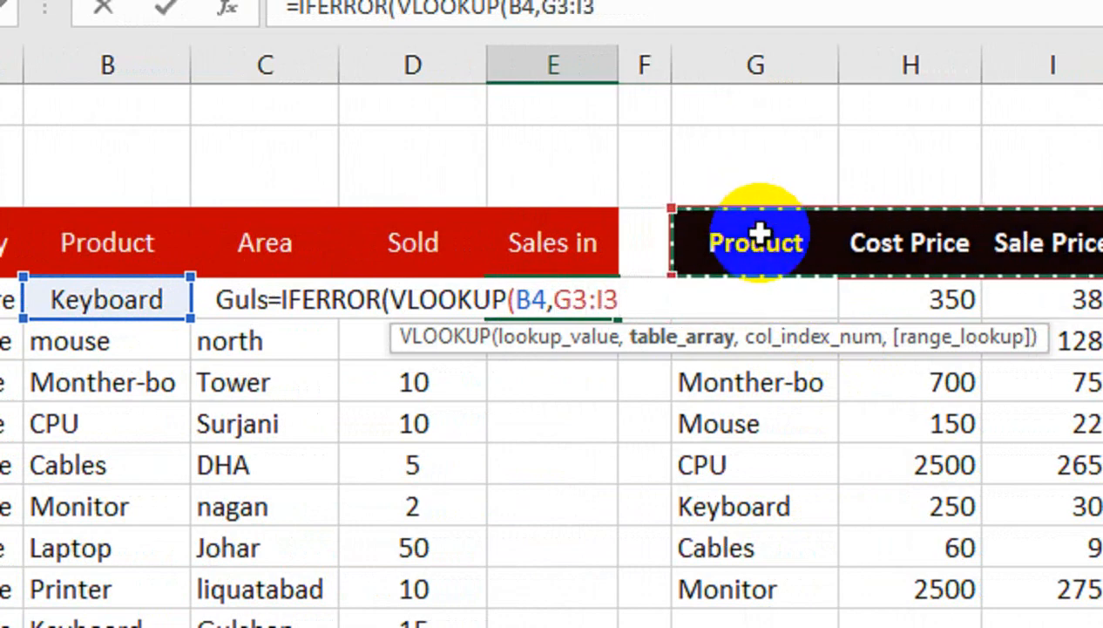
pyautogui.hotkey('shift', 'Down')
pyautogui.hotkey('shift', 'Down')
pyautogui.hotkey('shift', 'Down')
pyautogui.hotkey('shift', 'Down')
pyautogui.hotkey('shift', 'Down')
pyautogui.hotkey('shift', 'Down')
pyautogui.hotkey('shift', 'Down')
pyautogui.hotkey('shift', 'Down')
pyautogui.press('F4')
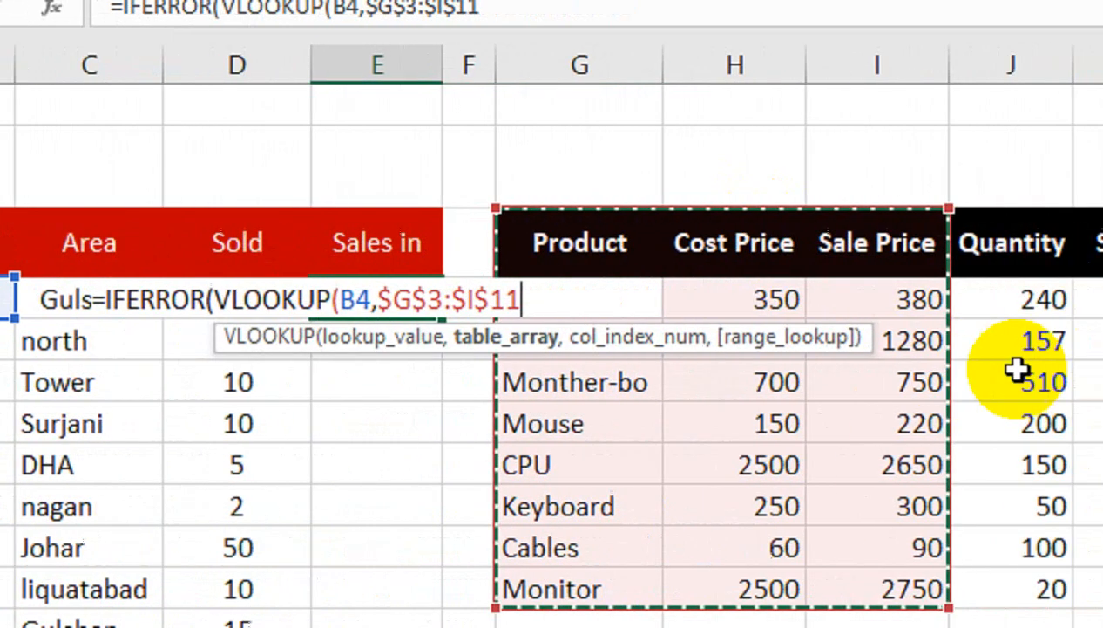
# - Complete the E4 formula with column index 3, FALSE for exact match and an empty string "" as the error value
pyautogui.write(',2')
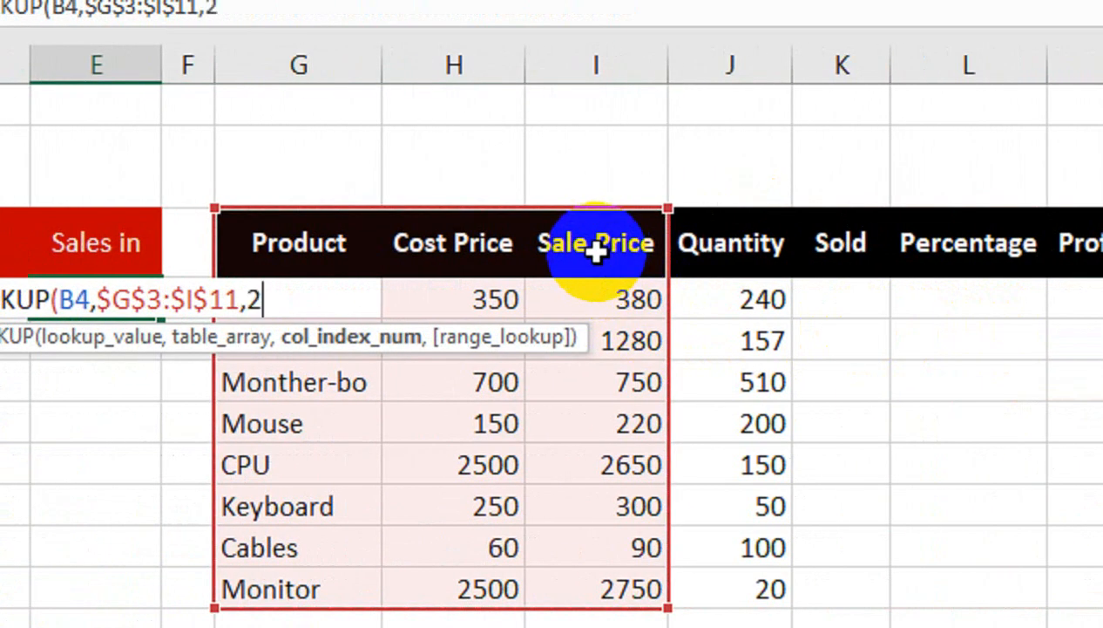
pyautogui.write(',')
pyautogui.press('BackSpace')
pyautogui.write(',')
pyautogui.press('Down')
pyautogui.press('Tab')
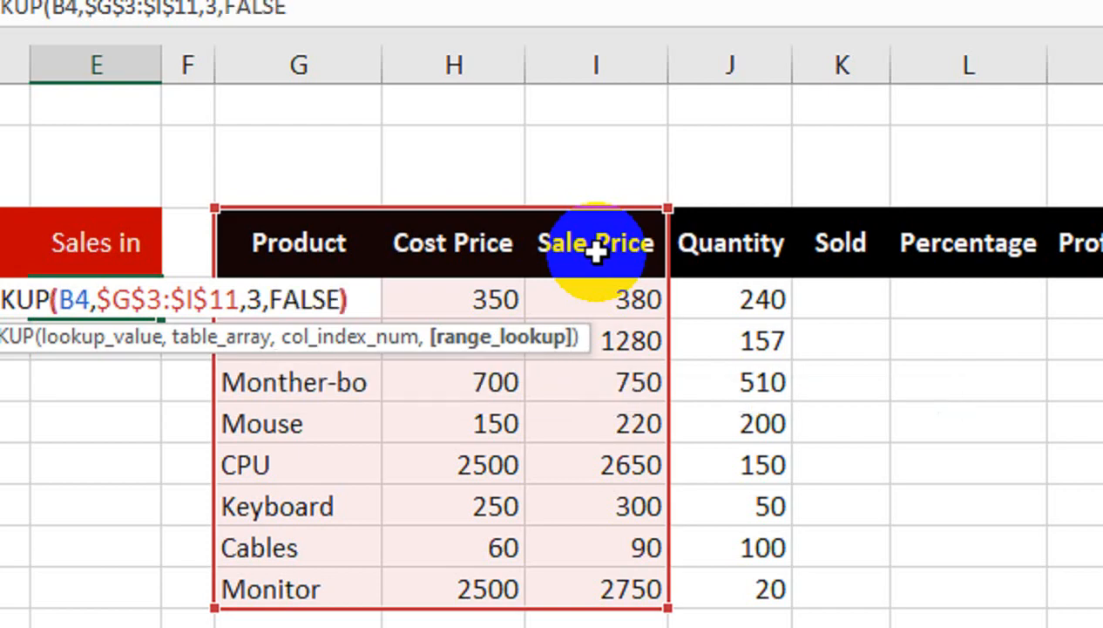
pyautogui.write('),')
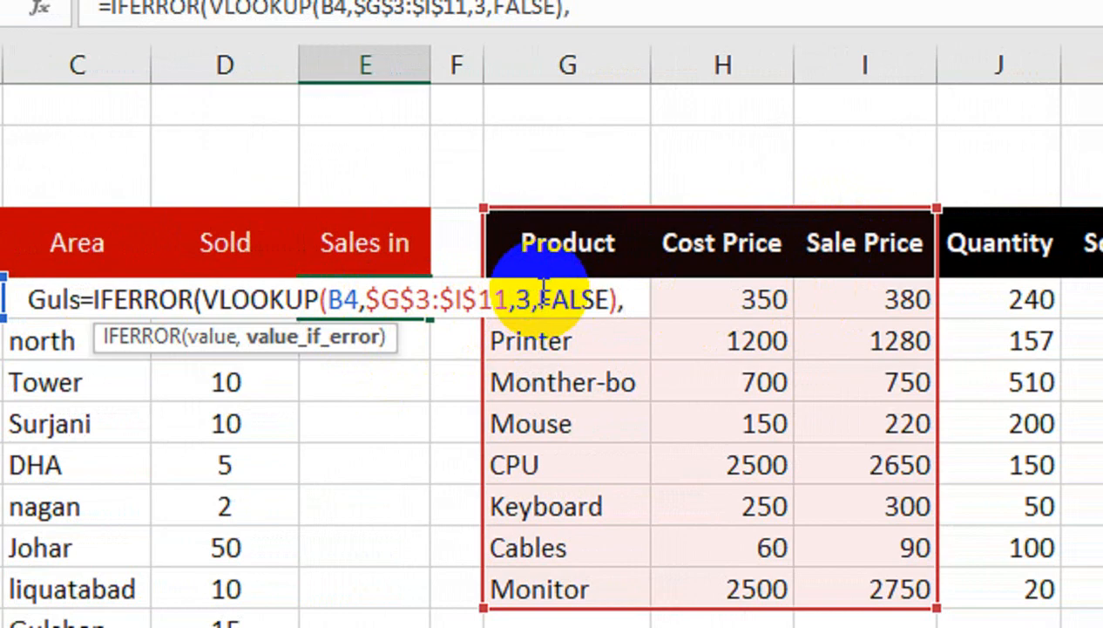
pyautogui.write(')')
pyautogui.press('Return')
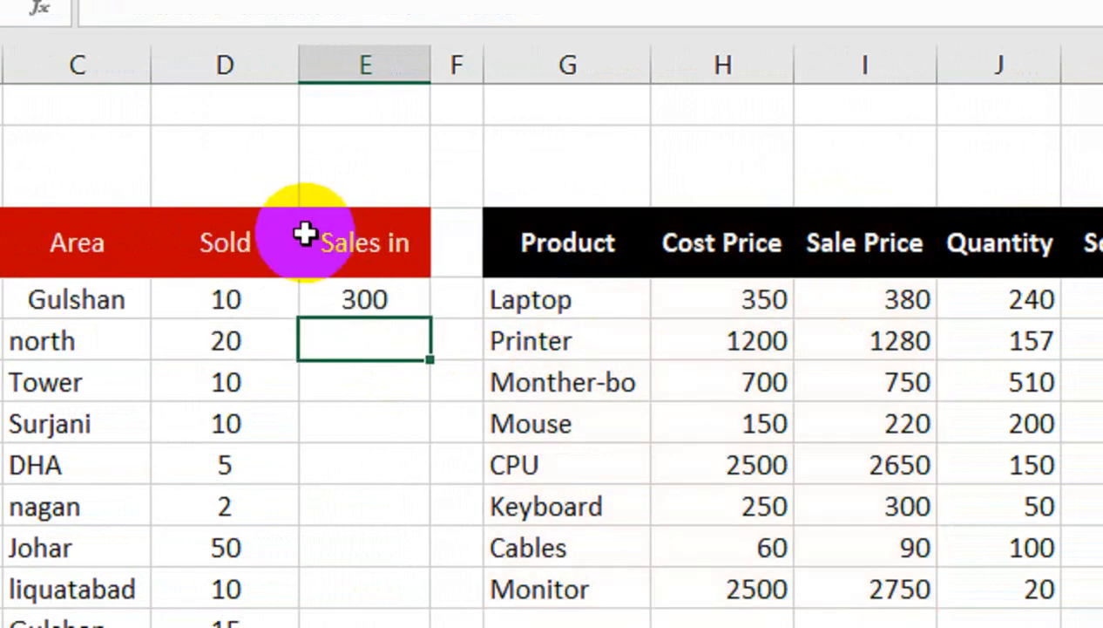
# - Check the E4 result against the Keyboard sale price and fill the formula down through E16
pyautogui.click(348, 298)
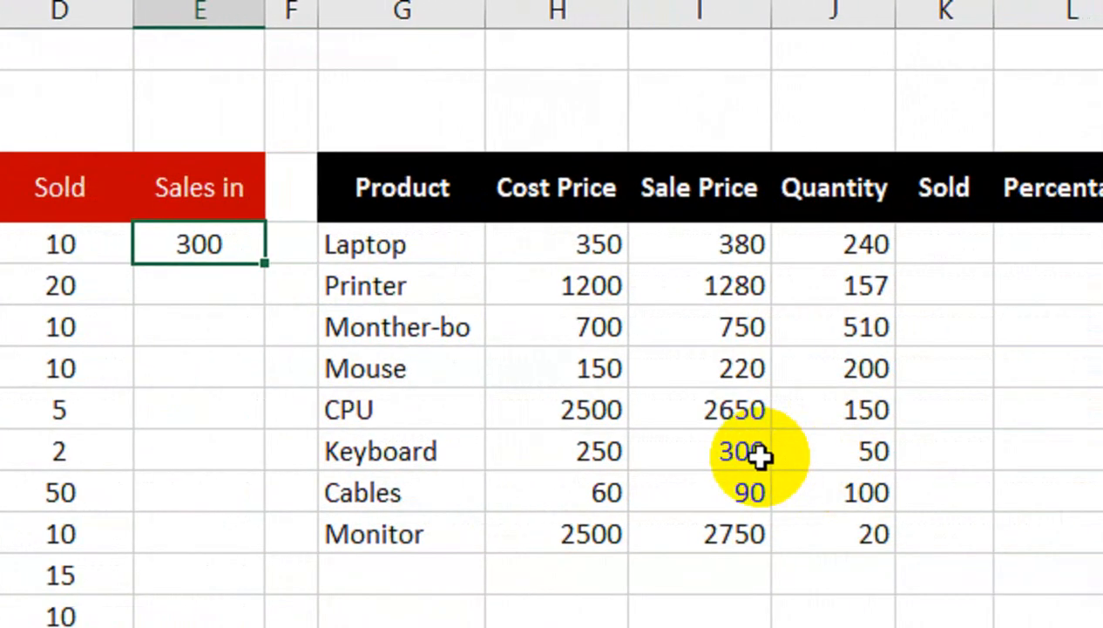
pyautogui.click(758, 453)
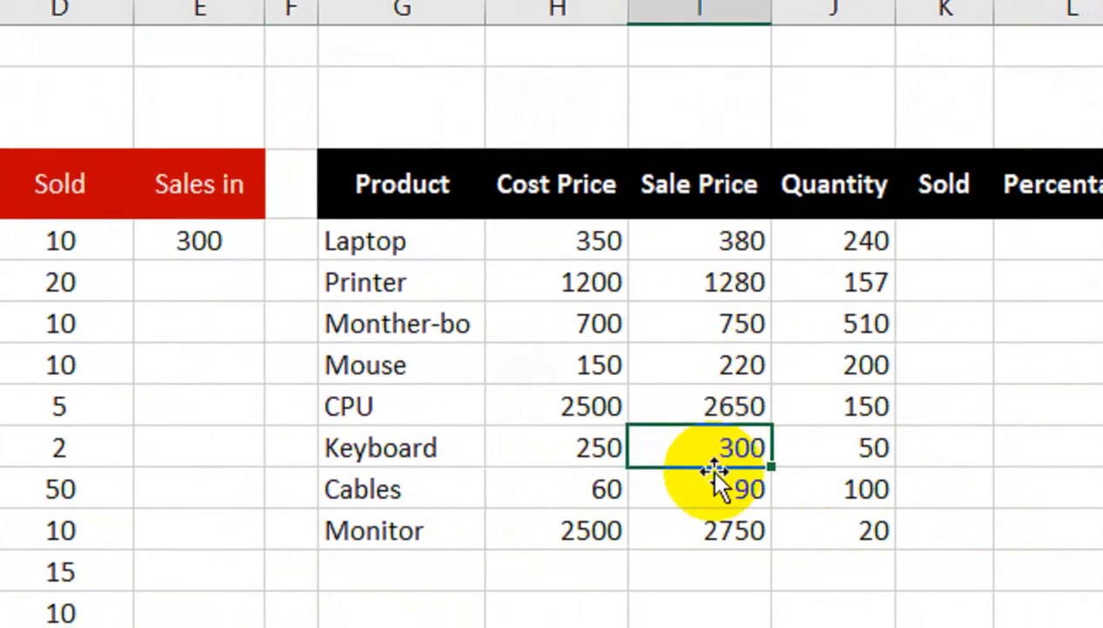
pyautogui.click(272, 247)
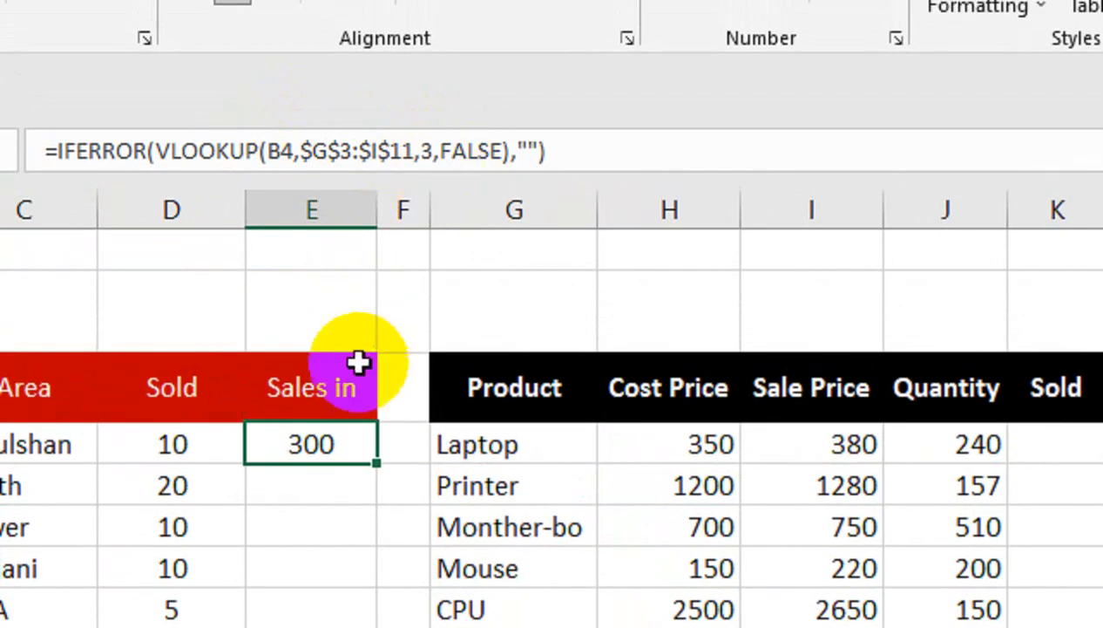
pyautogui.moveTo(386, 460); pyautogui.dragTo(361, 500)
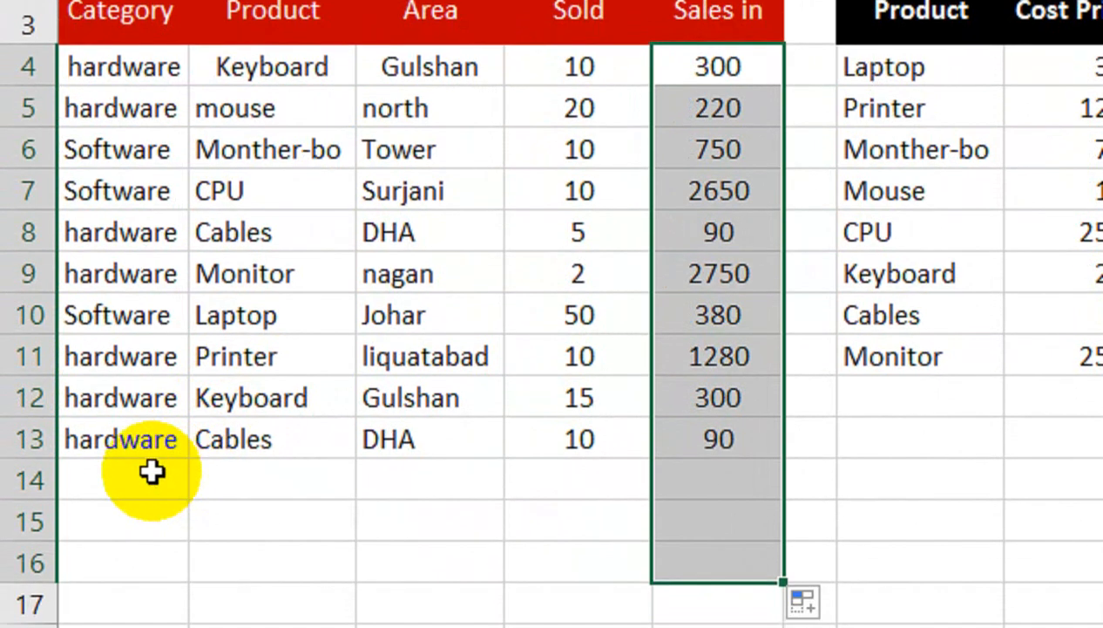
# - Copy the Software and CPU entries from row 7 into A14:B14
pyautogui.click(152, 471)
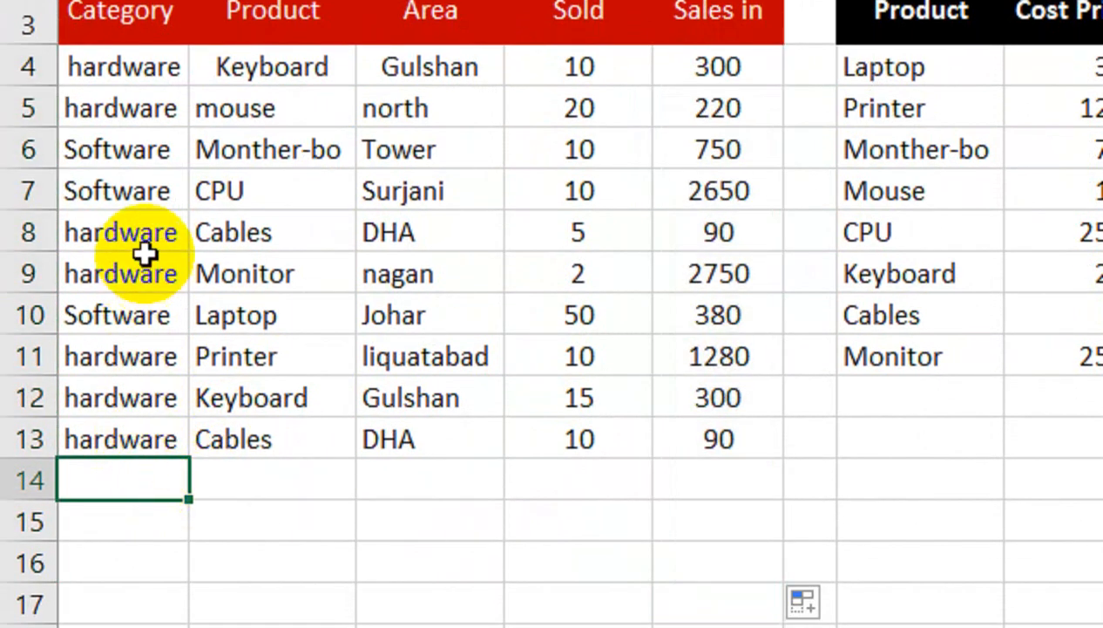
pyautogui.moveTo(152, 181); pyautogui.dragTo(290, 195)
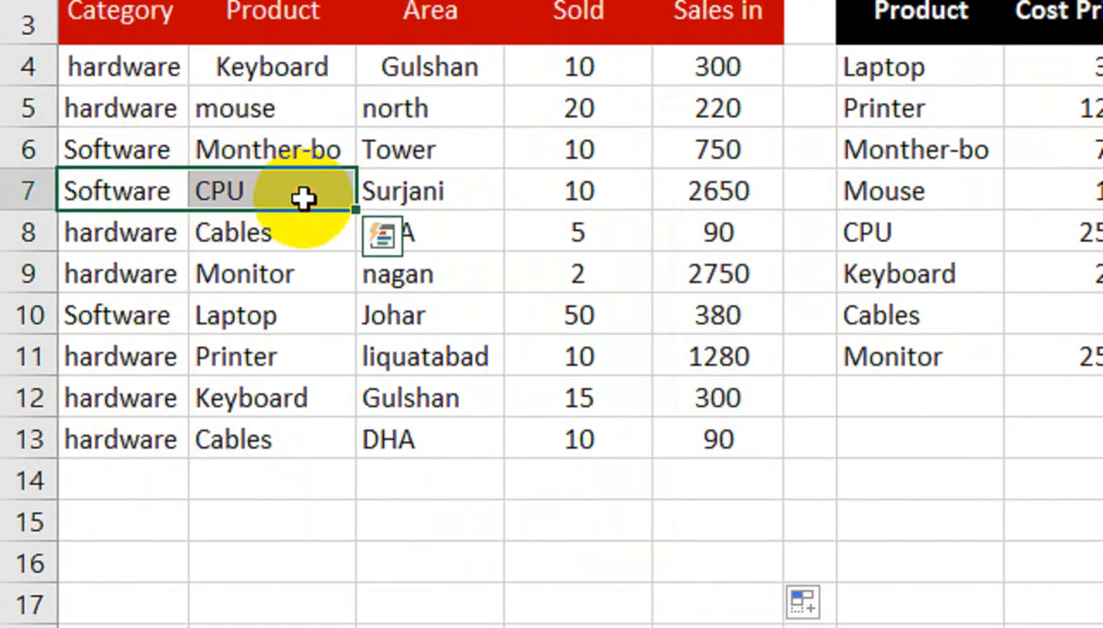
pyautogui.hotkey('ctrl', 'c')
pyautogui.scroll(-1, 217, 419)
pyautogui.click(155, 453)
pyautogui.hotkey('ctrl', 'v')
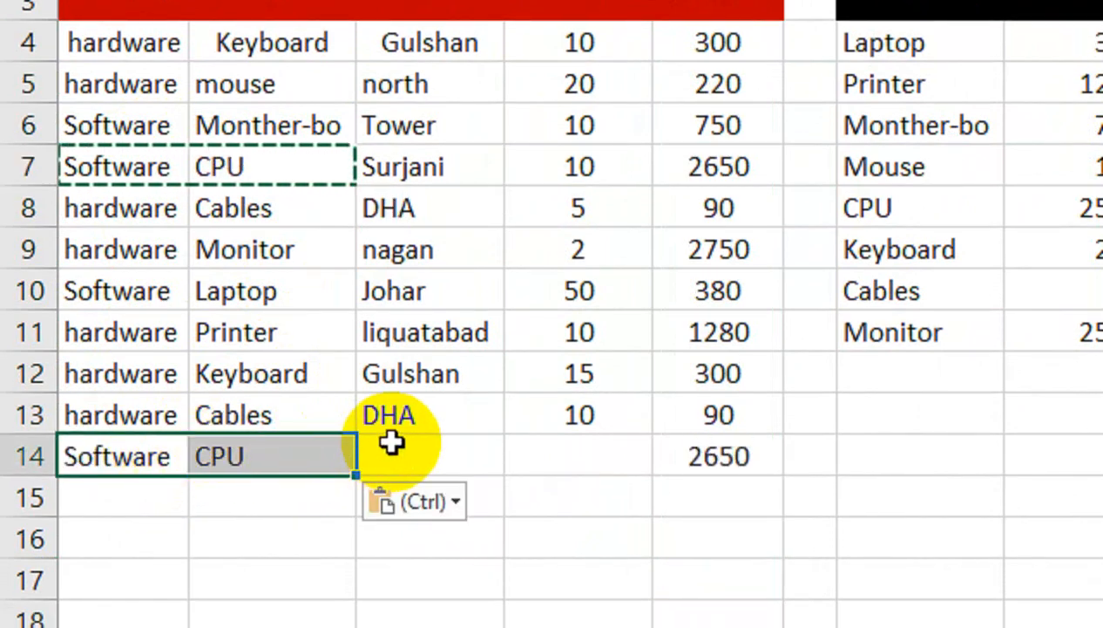
# - Fill the Area cell C14 with Gulshan, copied from C4
pyautogui.click(403, 442)
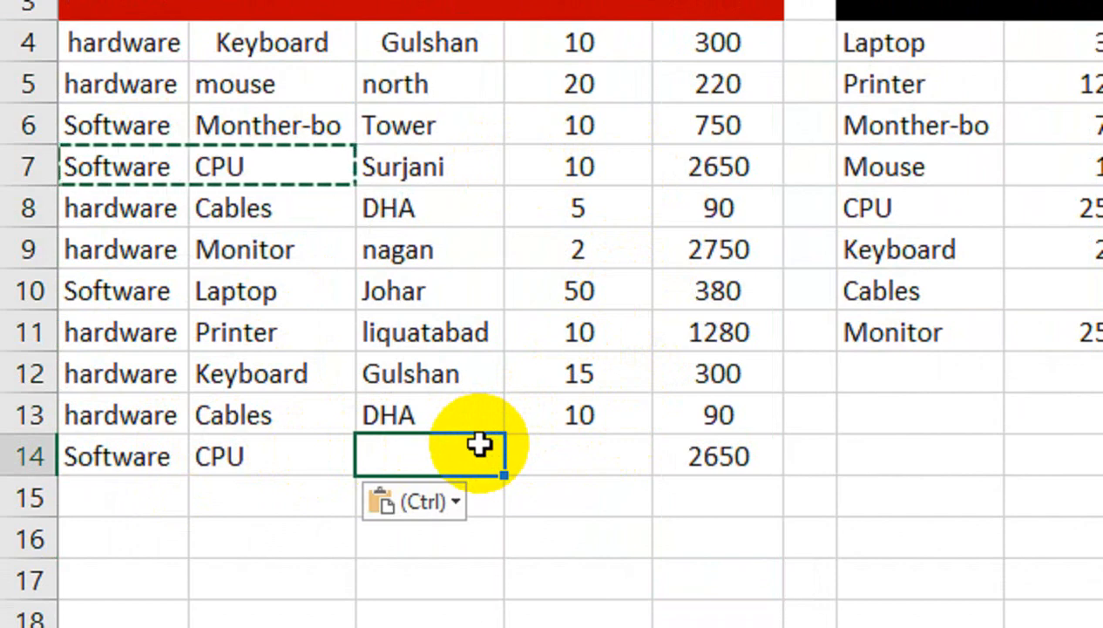
pyautogui.write('gulshan')
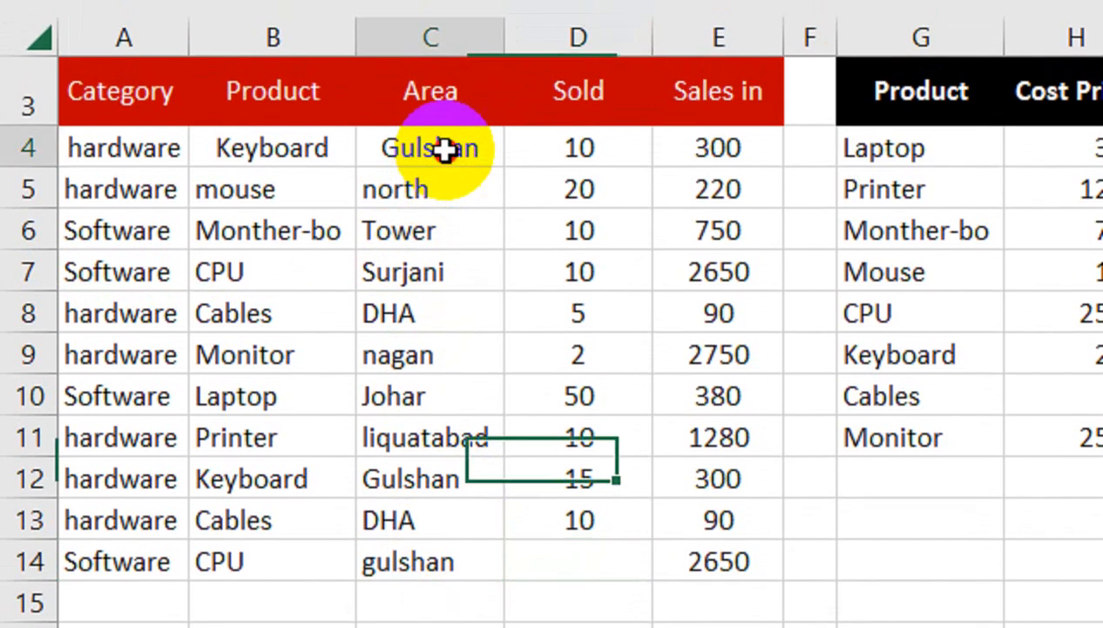
pyautogui.click(443, 42)
pyautogui.hotkey('ctrl', 'c')
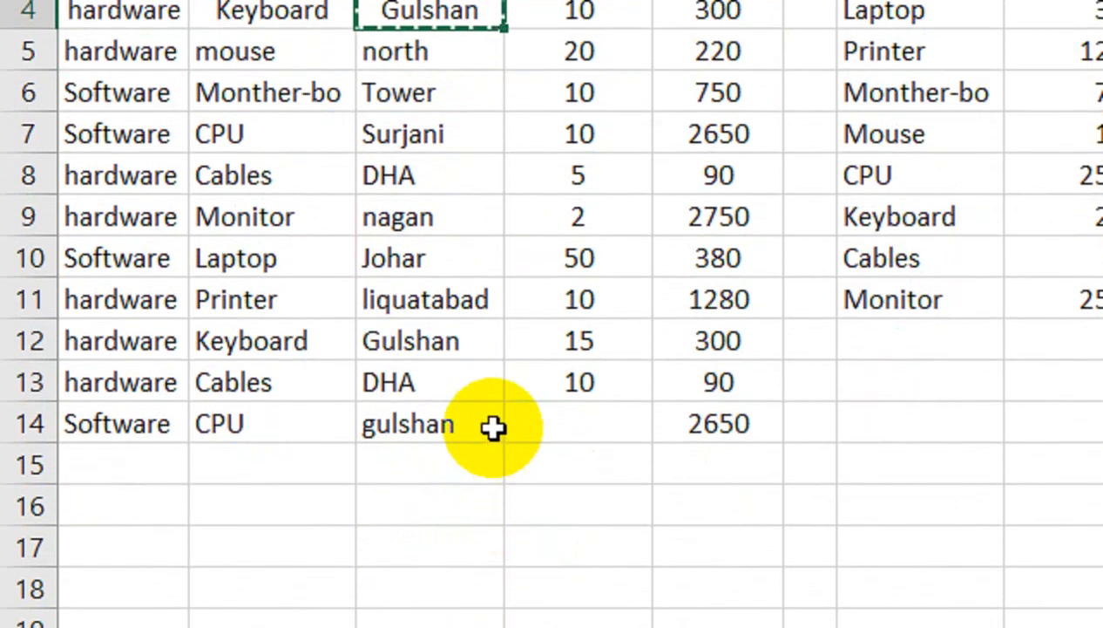
pyautogui.click(493, 427)
pyautogui.hotkey('ctrl', 'v')
pyautogui.click(580, 426)
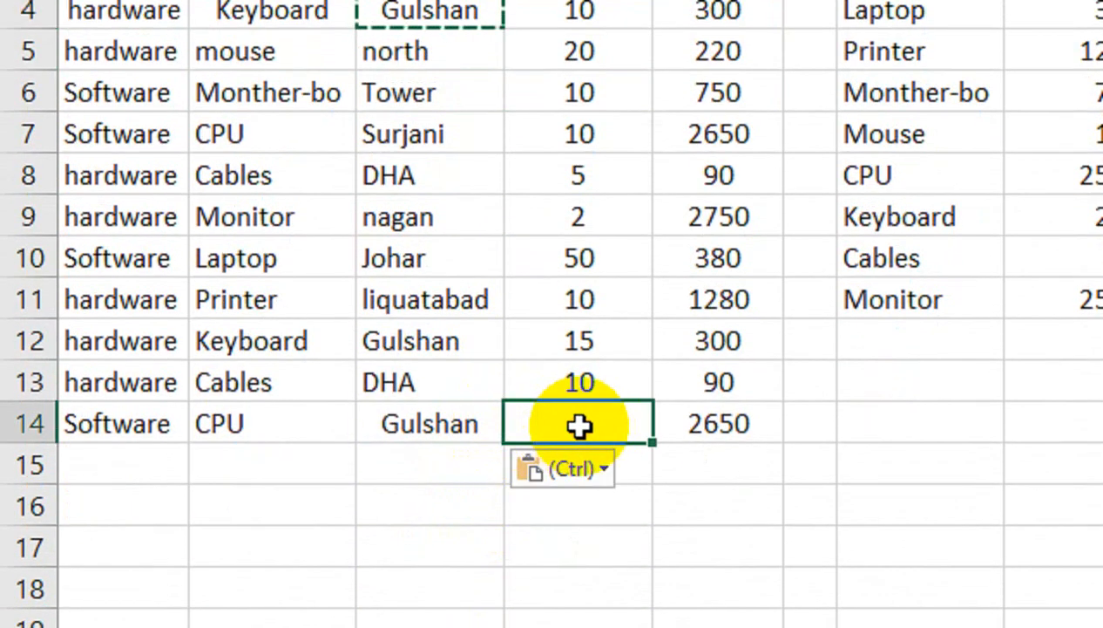
pyautogui.press('Tab')
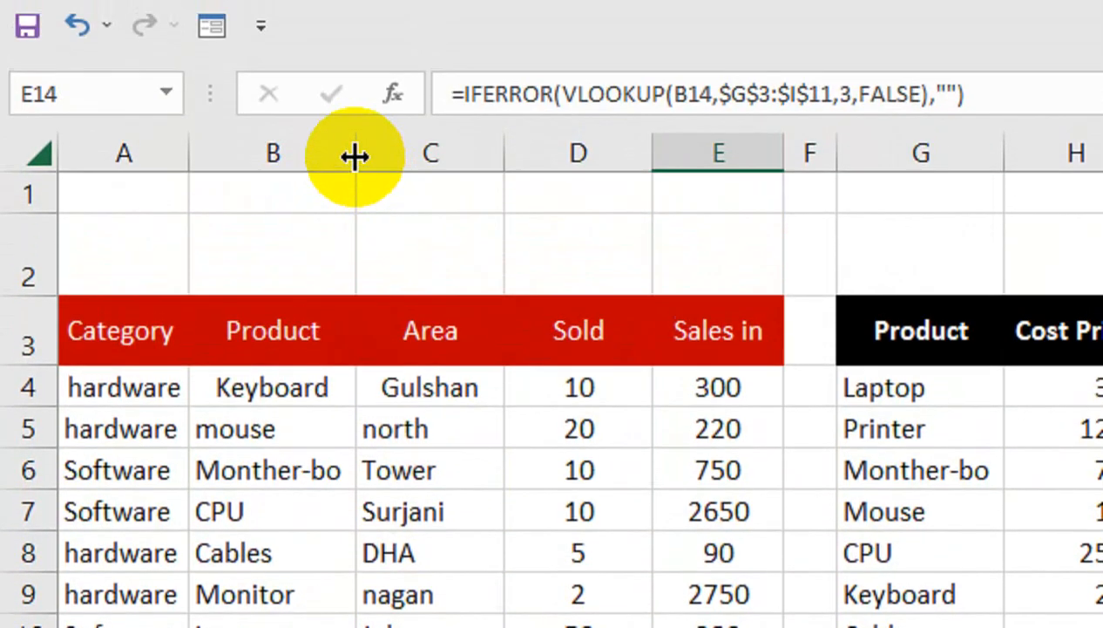
# - Widen column B slightly and enter the label T-AMOUNT in D2, above the Sold header
pyautogui.moveTo(356, 155); pyautogui.dragTo(369, 155)
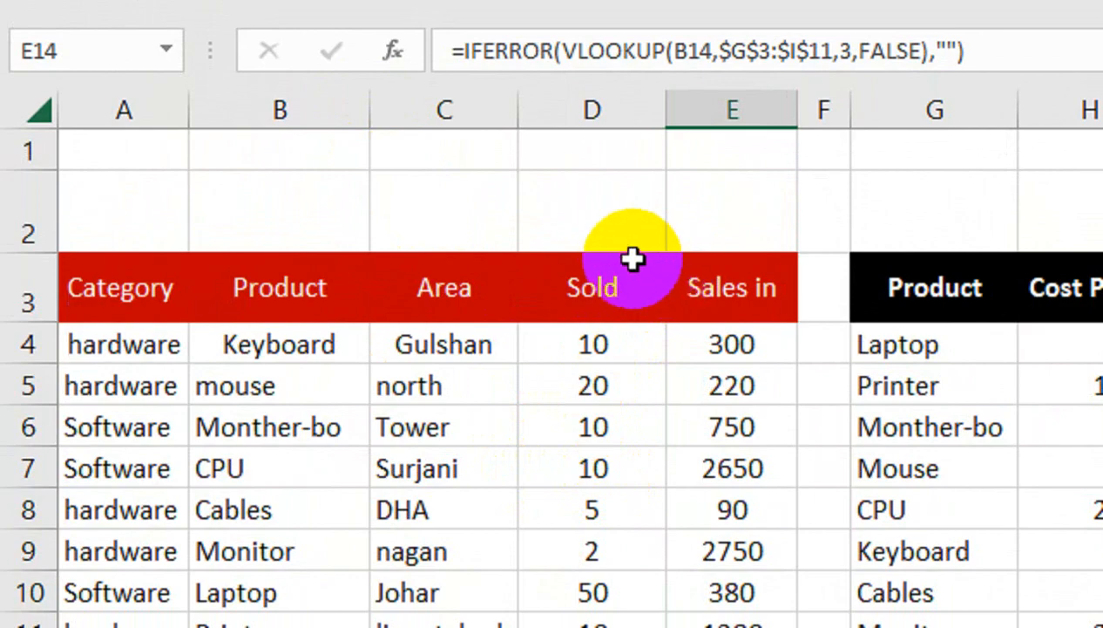
pyautogui.click(581, 262)
pyautogui.write('t-')
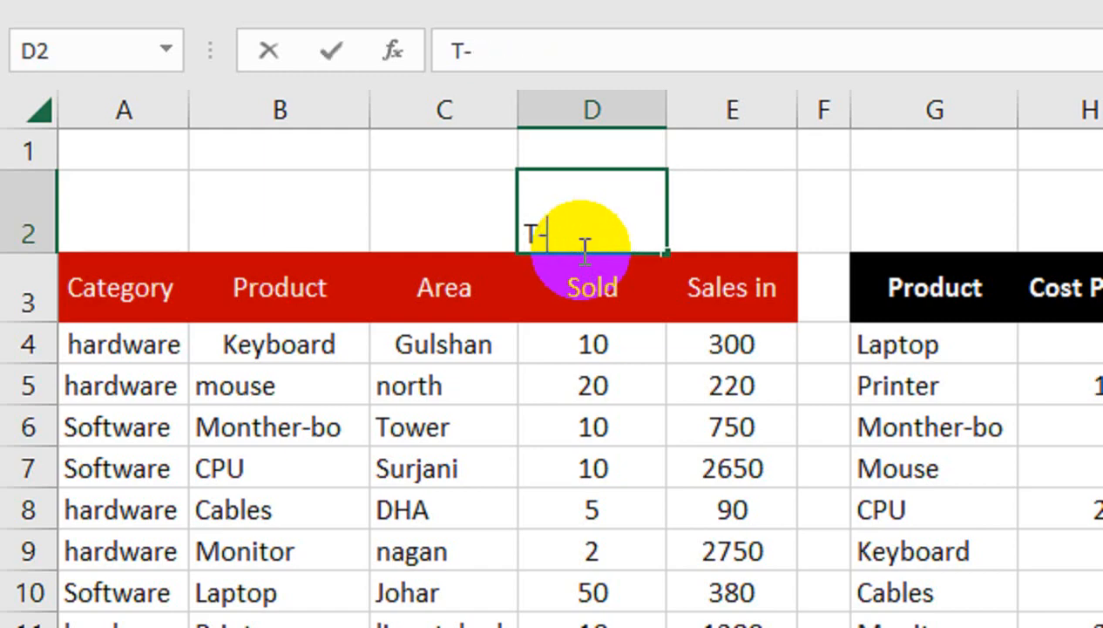
pyautogui.write('T')
pyautogui.press('Return')
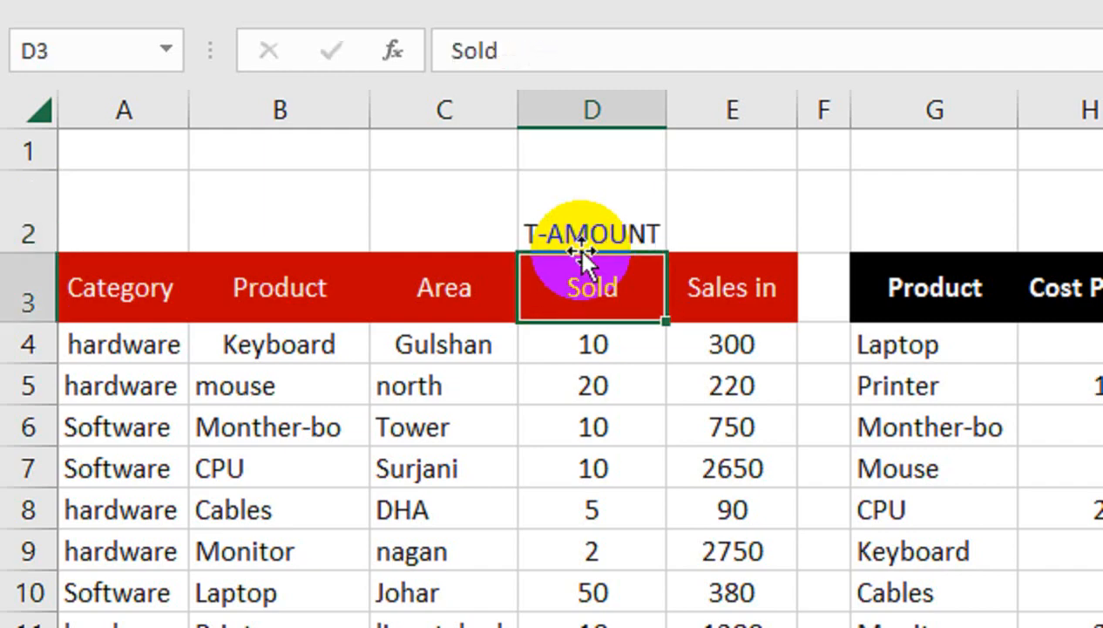
# - Apply borders to the T-AMOUNT cell D2 and align its text vertically to the middle
pyautogui.click(589, 192)
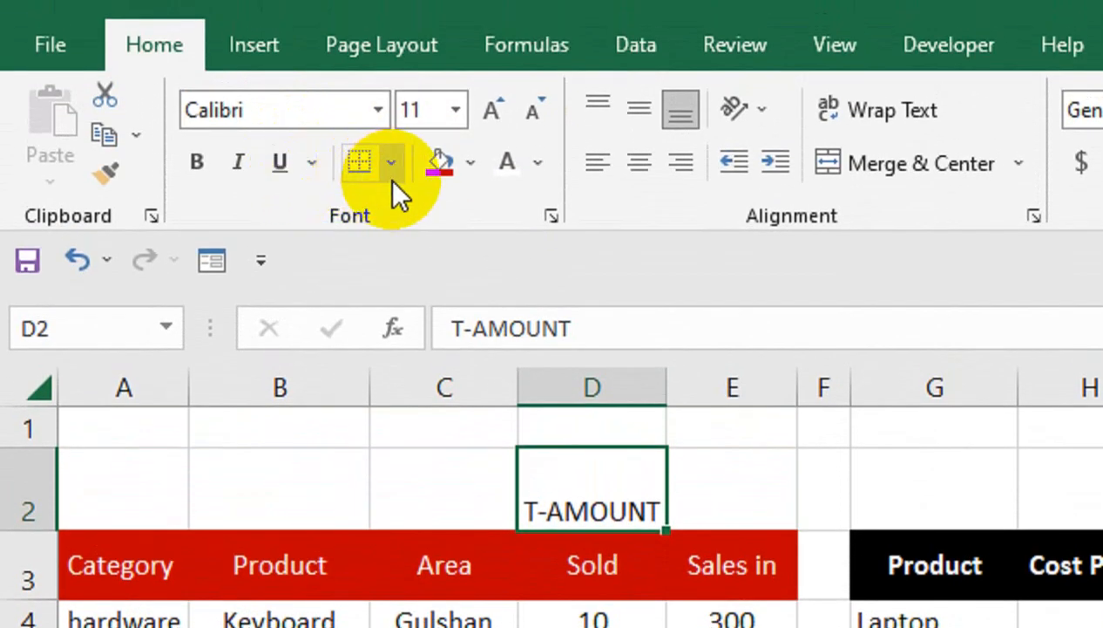
pyautogui.click(391, 174)
pyautogui.click(455, 499)
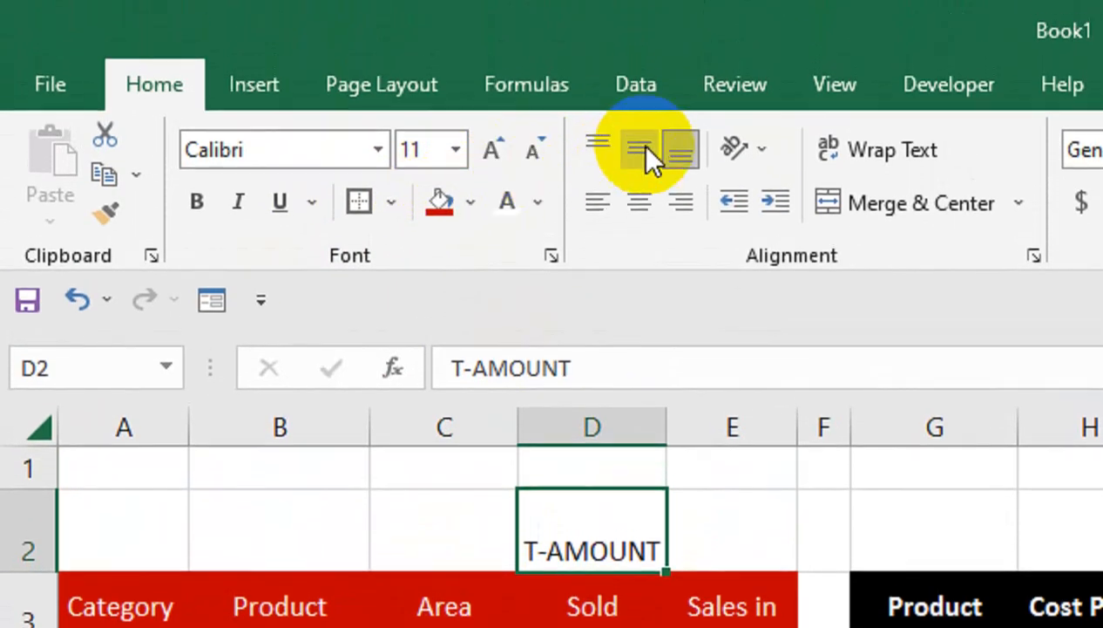
pyautogui.click(642, 126)
# - Make the T-AMOUNT label in D2 bold and give the cell a black fill
pyautogui.click(201, 181)
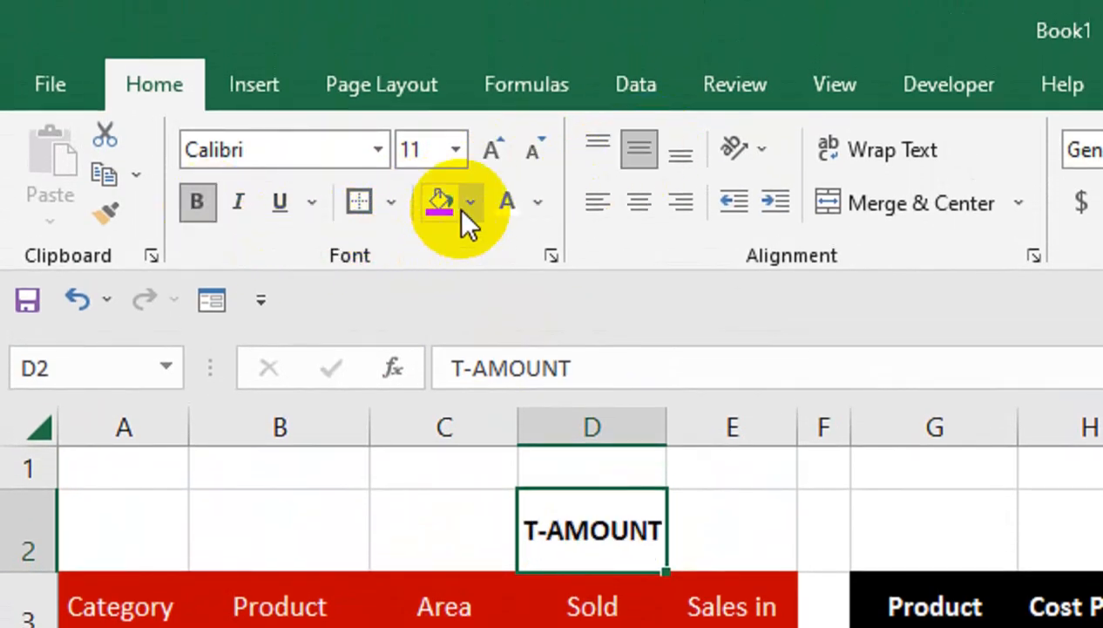
pyautogui.click(465, 207)
pyautogui.click(468, 279)
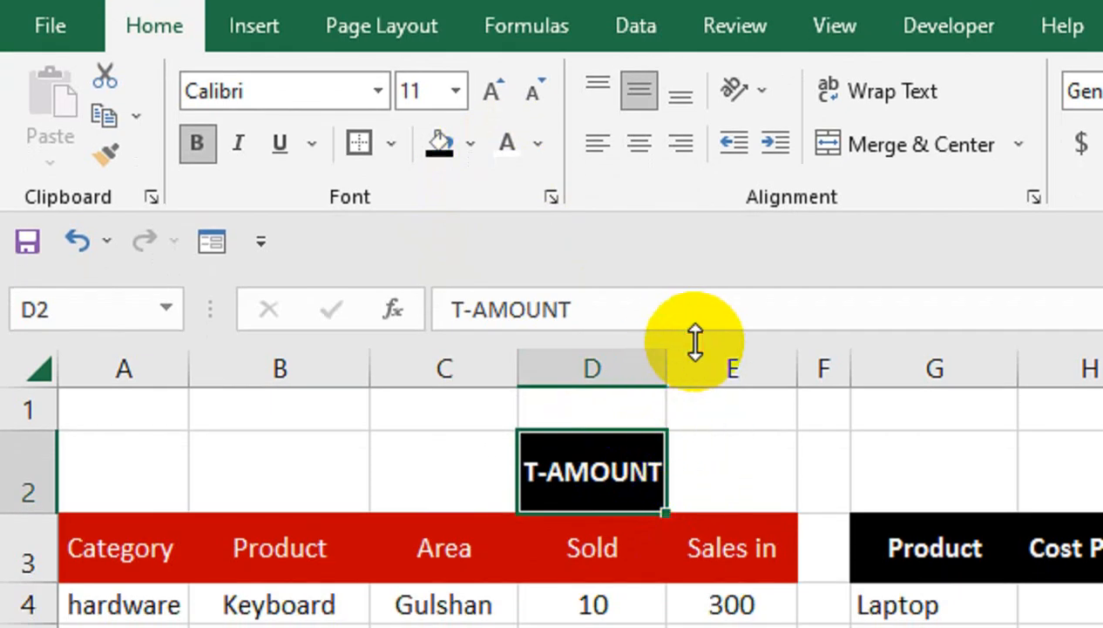
# - Widen column D so the T-AMOUNT label has room, and widen column E beside it
pyautogui.moveTo(671, 373); pyautogui.dragTo(698, 427)
pyautogui.click(726, 449)
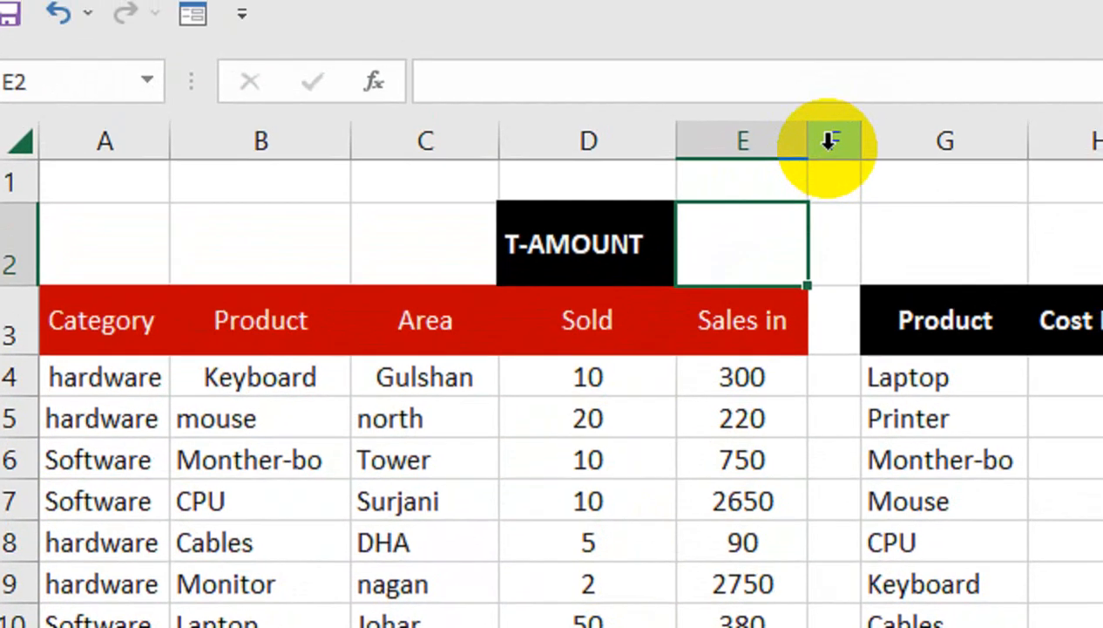
pyautogui.moveTo(827, 33); pyautogui.dragTo(857, 40)
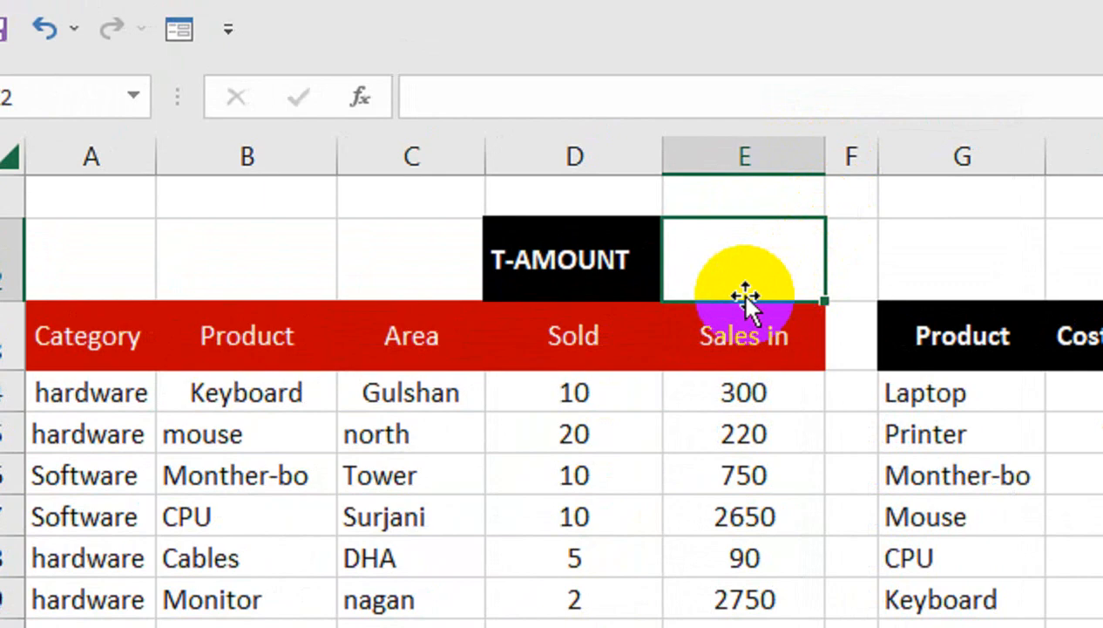
# - Calculate the total amount in E2 from the Sold and Sales in columns with =SUMPRODUCT(D4:D14,E4:E14)
pyautogui.write('=SUMP')
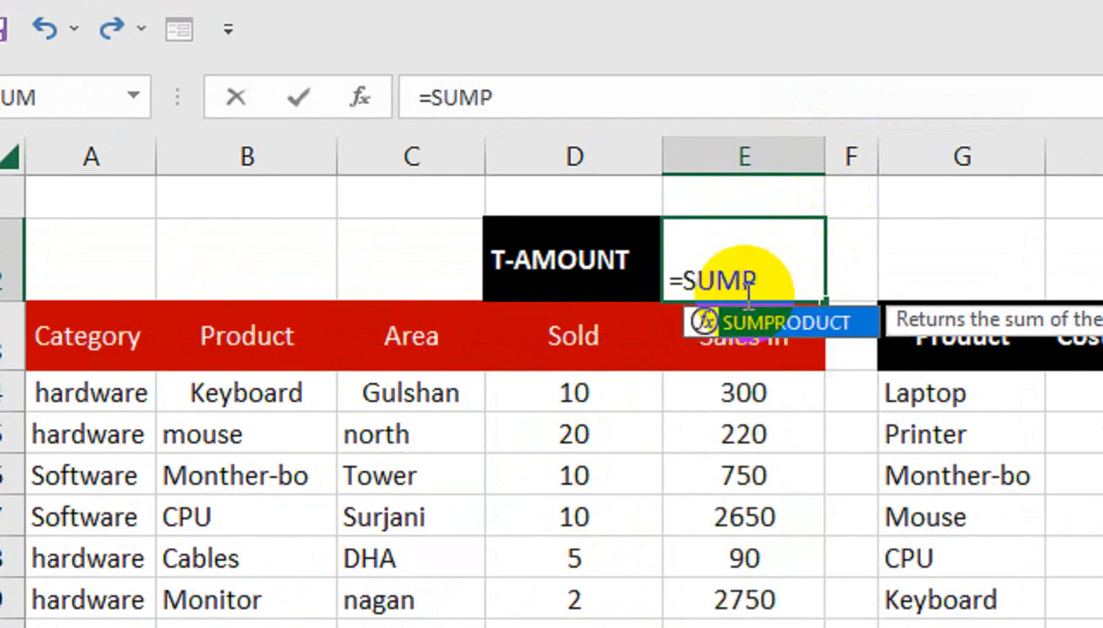
pyautogui.press('Tab')
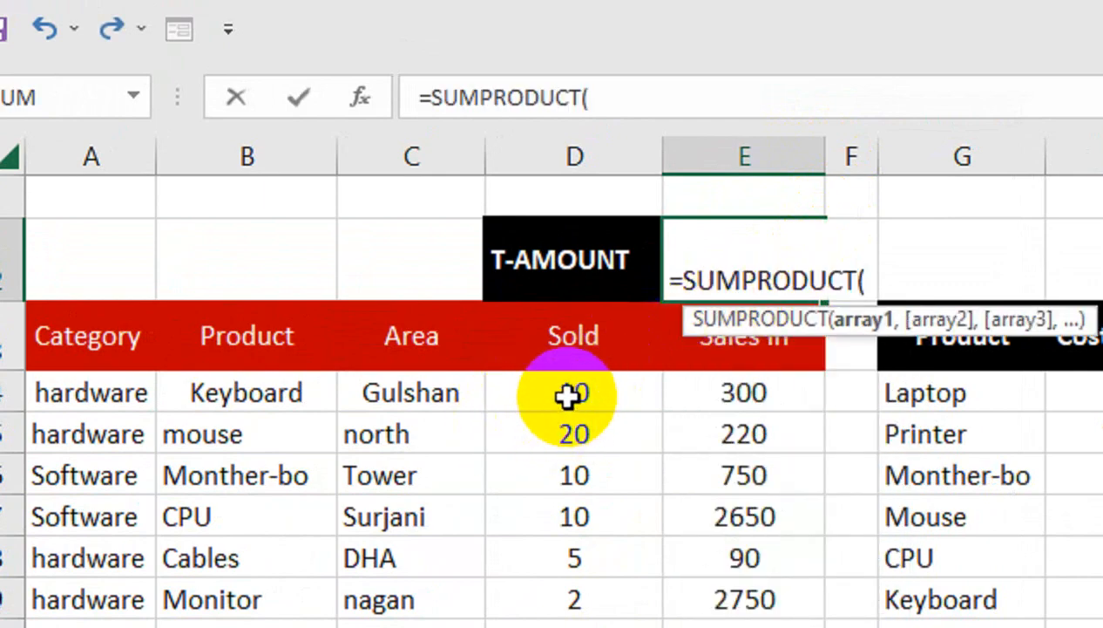
pyautogui.moveTo(567, 395); pyautogui.dragTo(573, 498)
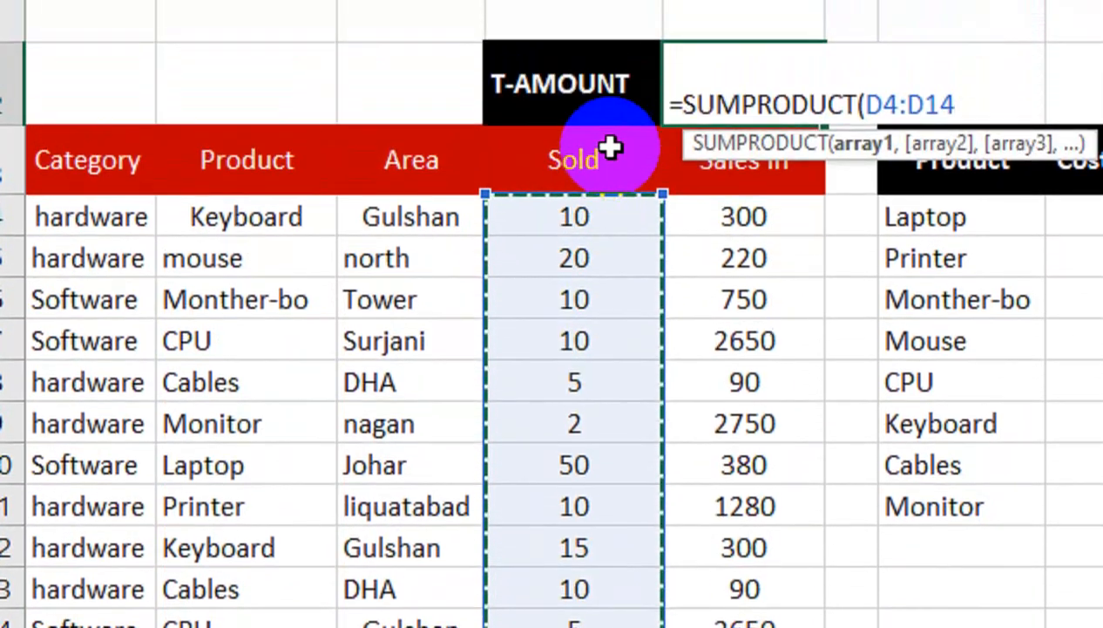
pyautogui.write(',')
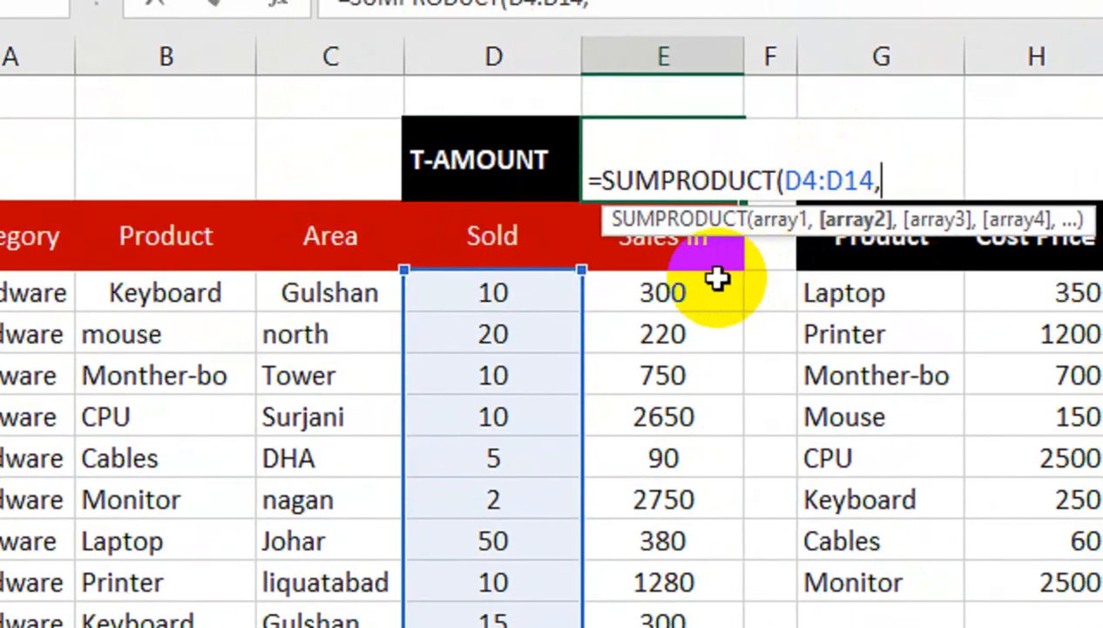
pyautogui.moveTo(717, 277); pyautogui.dragTo(697, 623)
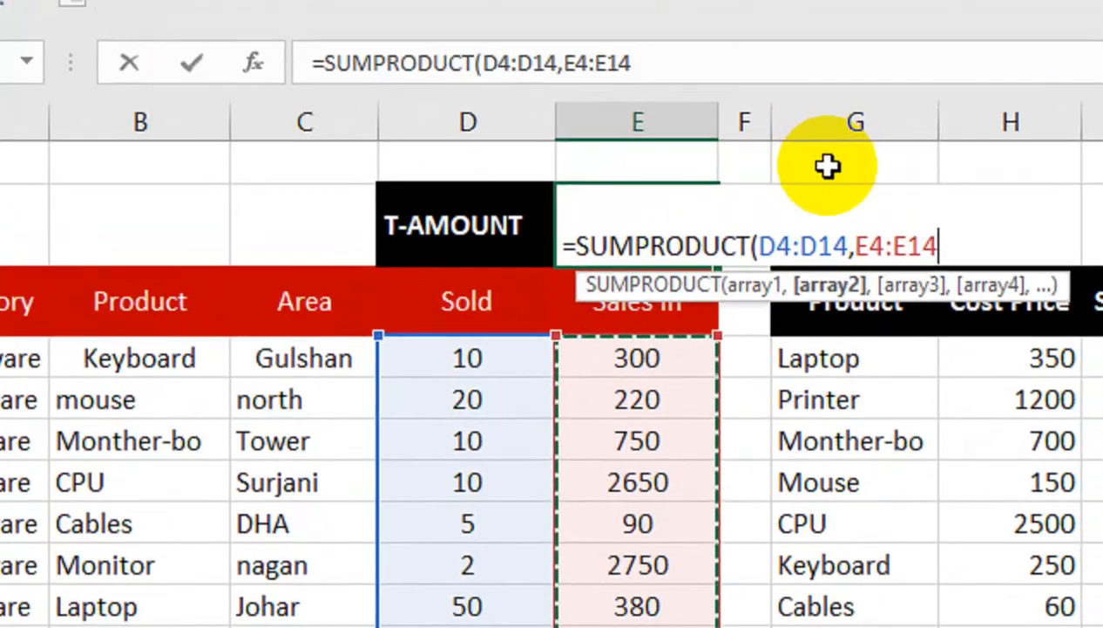
pyautogui.write(')')
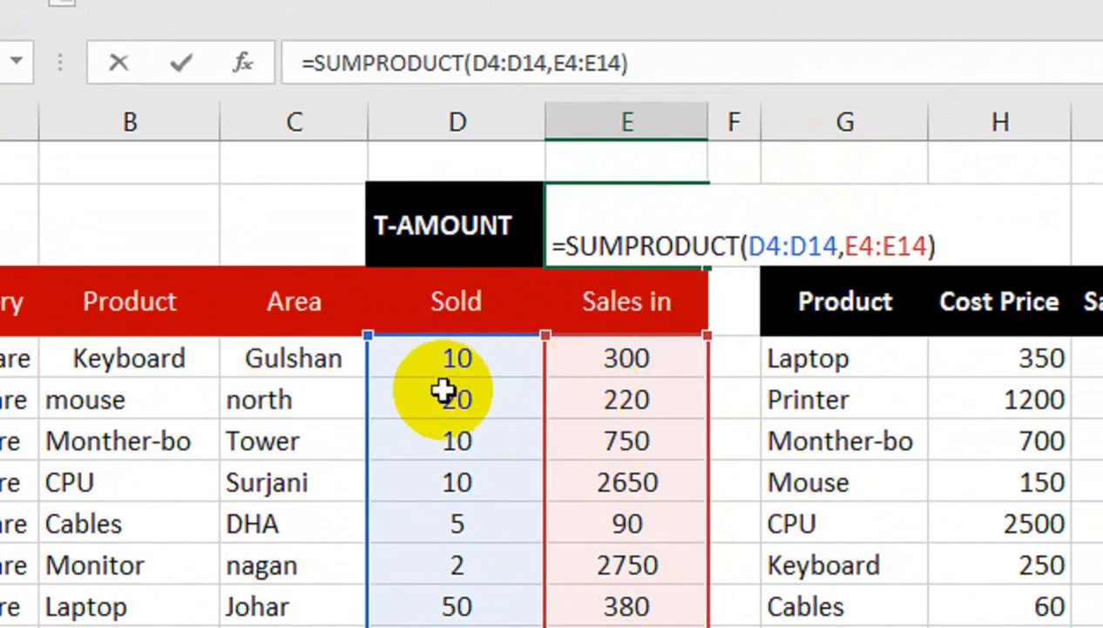
pyautogui.click(478, 368)
pyautogui.moveTo(478, 369); pyautogui.dragTo(483, 485)
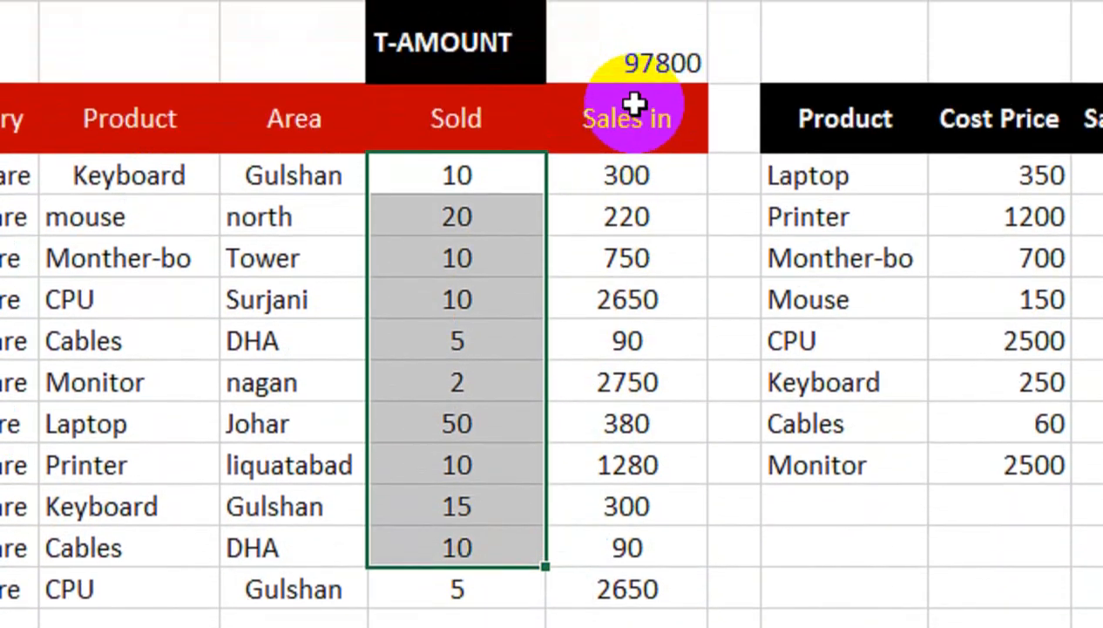
# - Extend the ranges of the E2 formula to row 1400, making it =SUMPRODUCT(D4:D1400,E4:E1400)
pyautogui.click(638, 54)
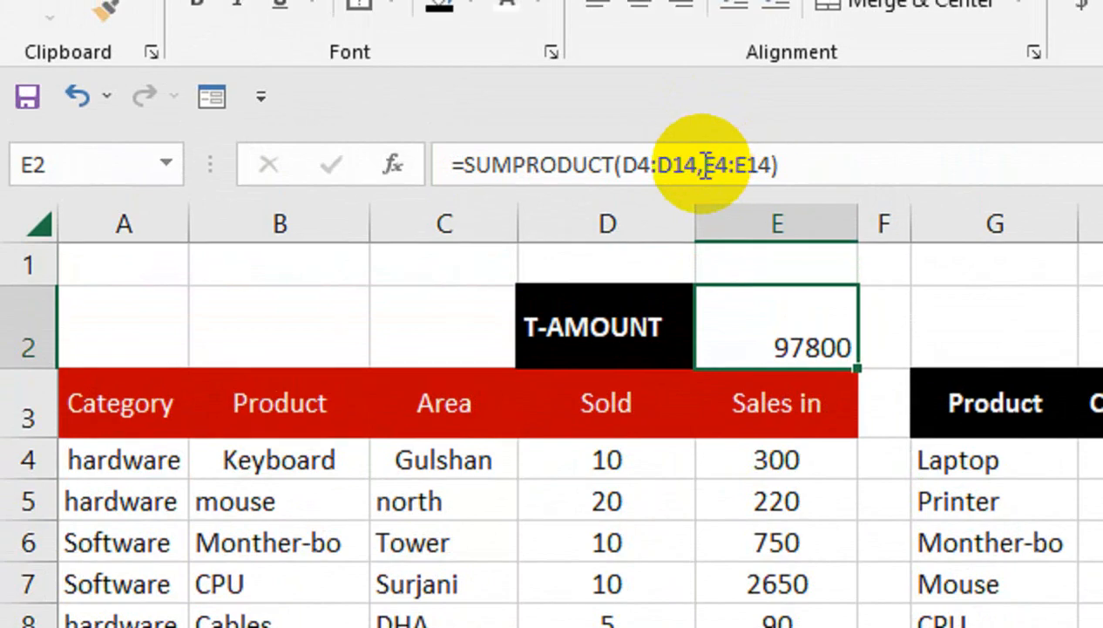
pyautogui.click(695, 165)
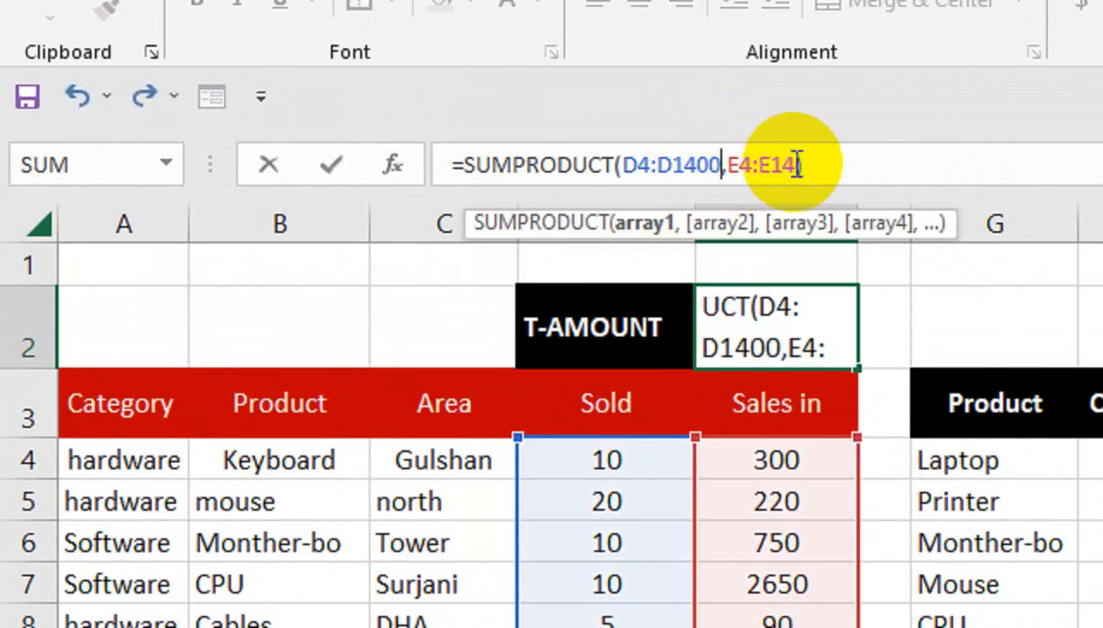
pyautogui.write('00')
pyautogui.press('Return')
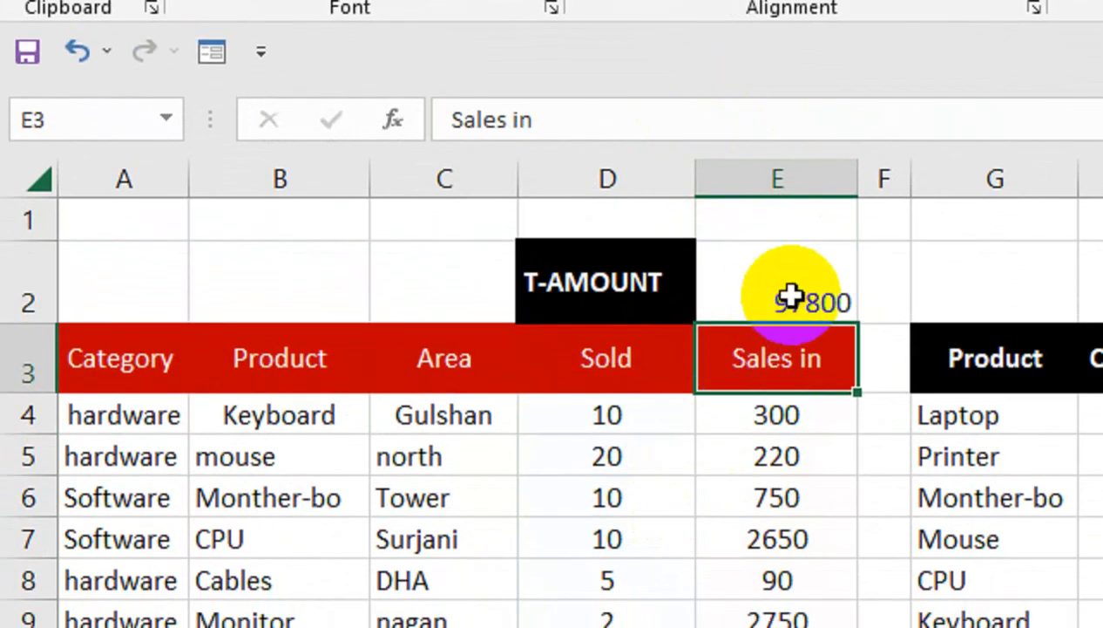
# - Format the E2 total as centered, bold, 18-point text with a black outside border, and widen column E slightly
pyautogui.click(788, 339)
pyautogui.click(632, 209)
pyautogui.click(488, 148)
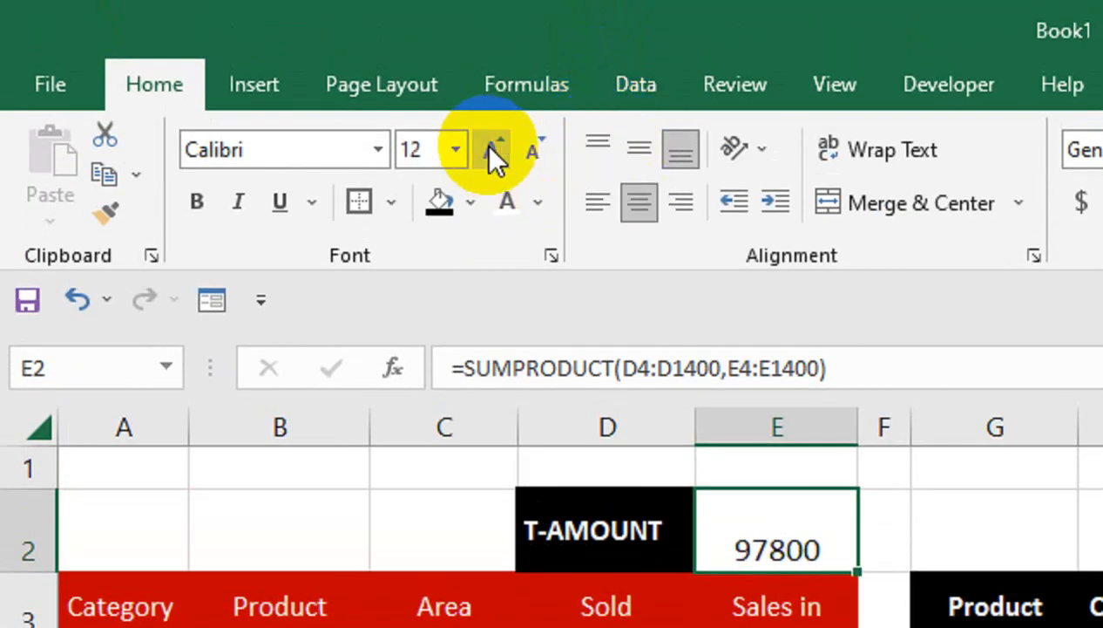
pyautogui.click(488, 148)
pyautogui.click(488, 148)
pyautogui.click(488, 148)
pyautogui.click(198, 202)
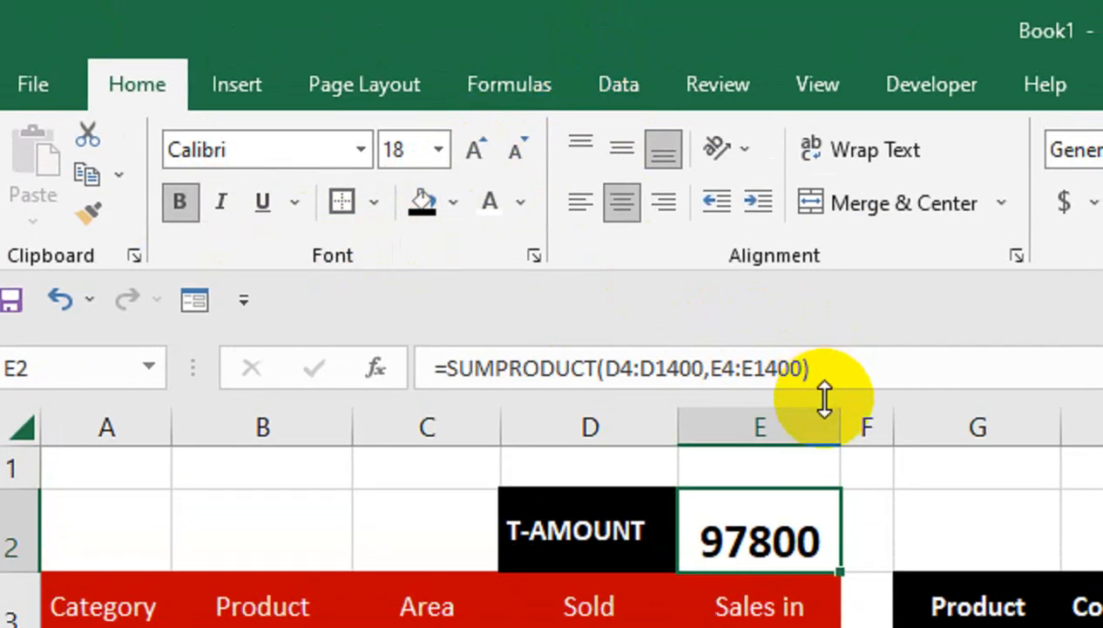
pyautogui.click(860, 426)
pyautogui.moveTo(826, 429); pyautogui.dragTo(825, 430)
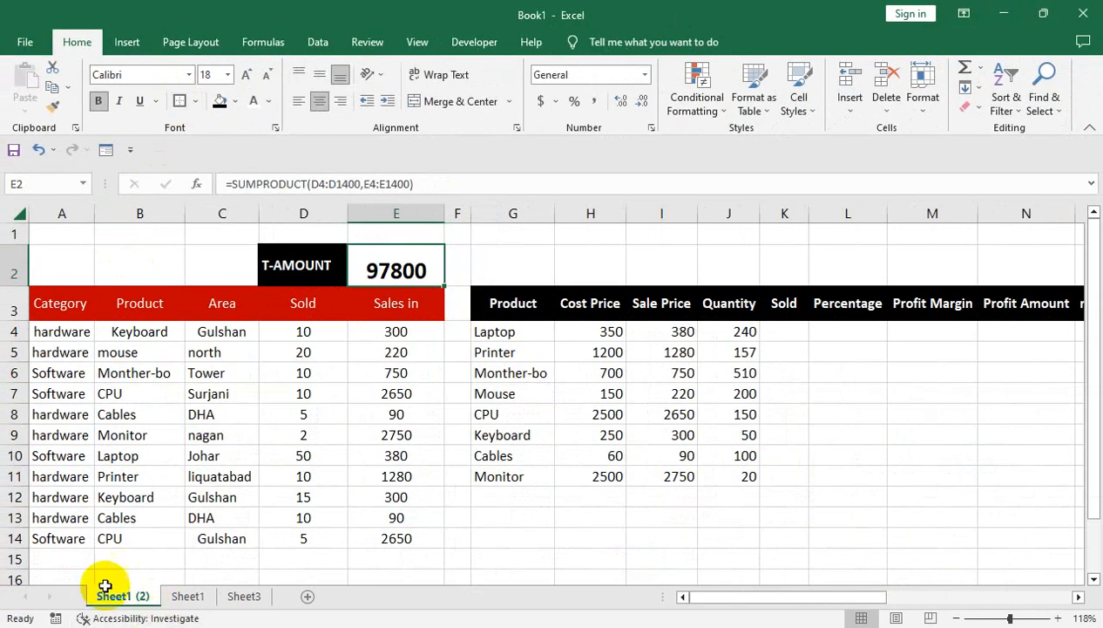
# - Add a new record in A15:C15 by copying the Software, Laptop, Johar entries from A10:C10
pyautogui.click(61, 558)
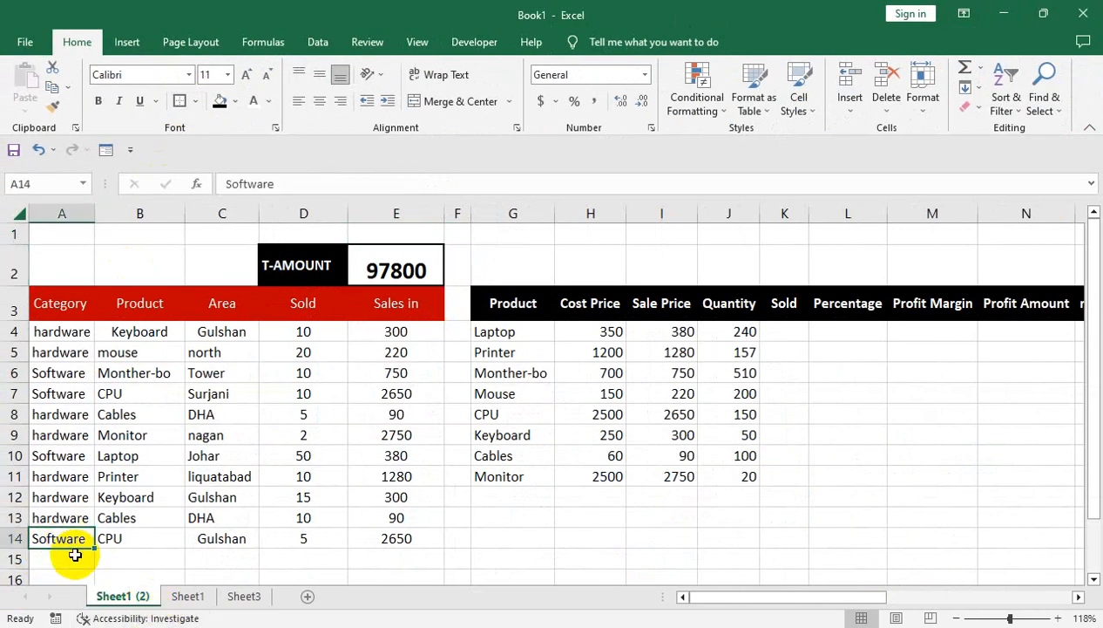
pyautogui.moveTo(75, 455); pyautogui.dragTo(310, 461)
pyautogui.hotkey('ctrl', 'c')
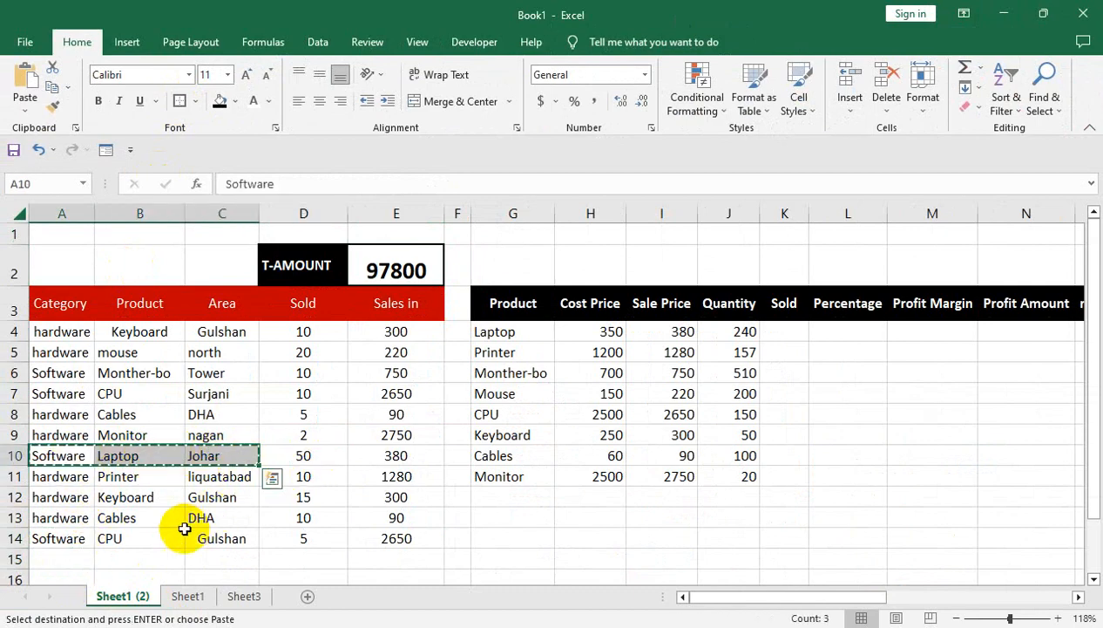
pyautogui.click(87, 541)
pyautogui.click(87, 559)
pyautogui.hotkey('ctrl', 'v')
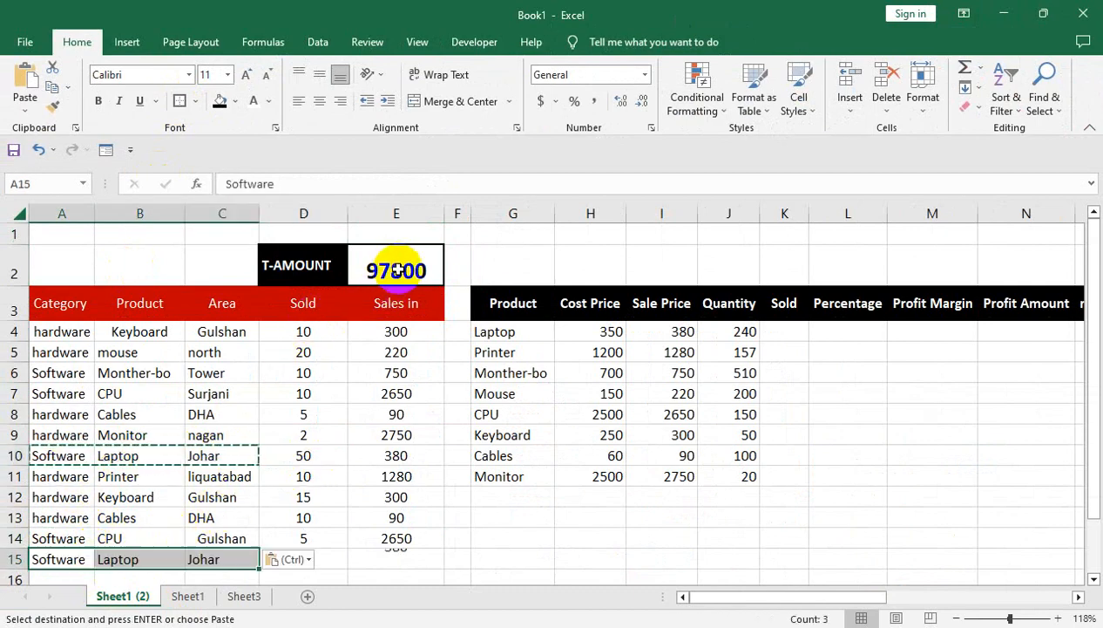
# - Check the total's formula in E2 and enter 20 as the Sold quantity in D15 for the new Laptop row
pyautogui.click(315, 563)
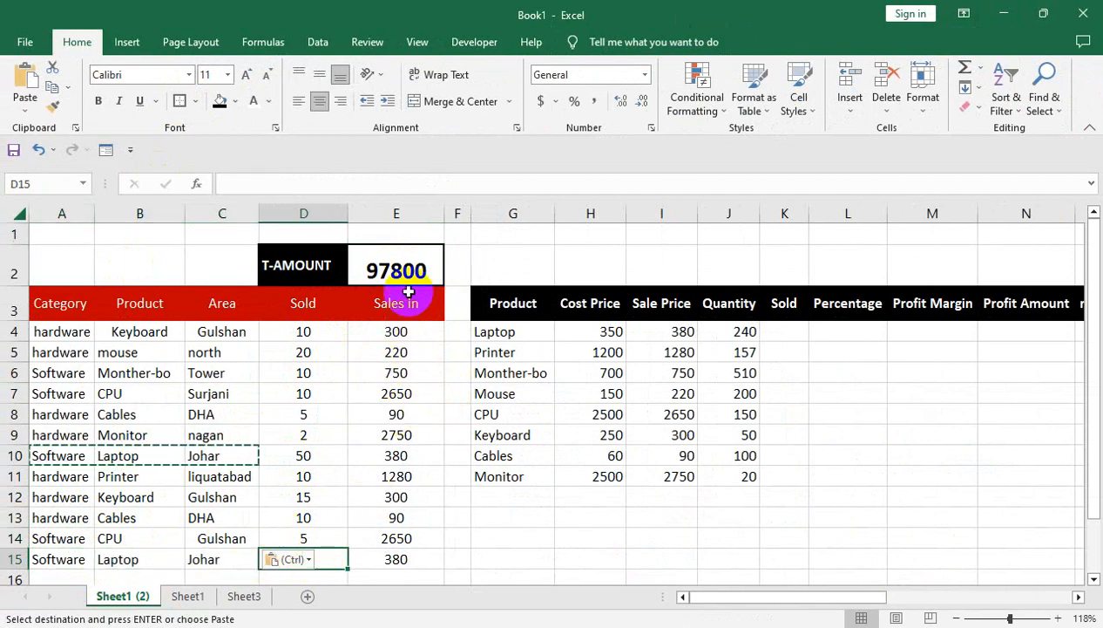
pyautogui.doubleClick(399, 266)
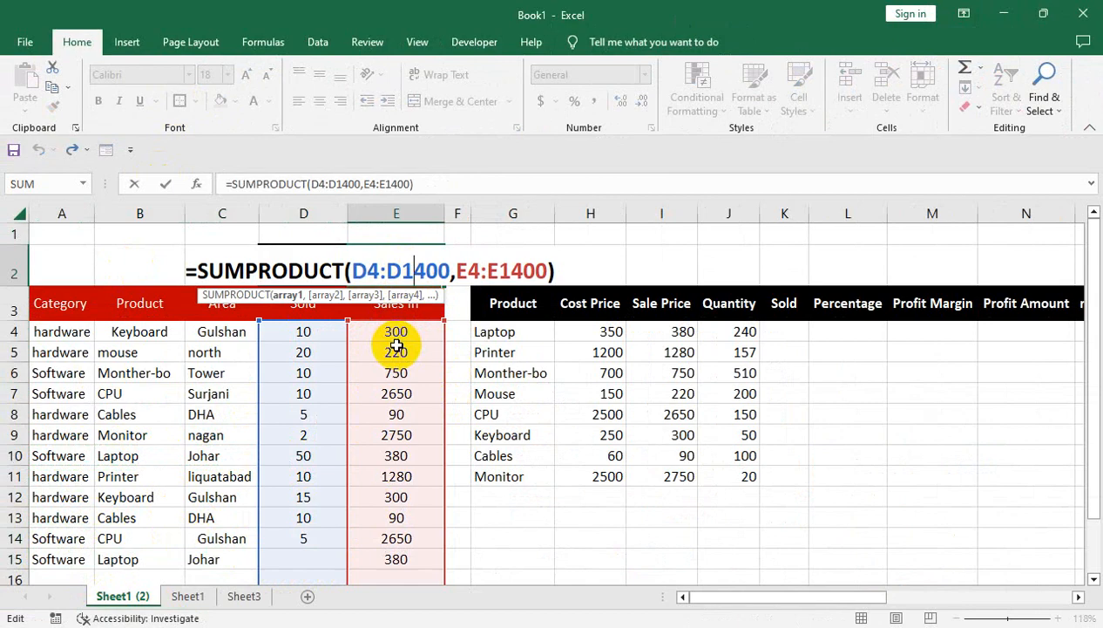
pyautogui.press('Return')
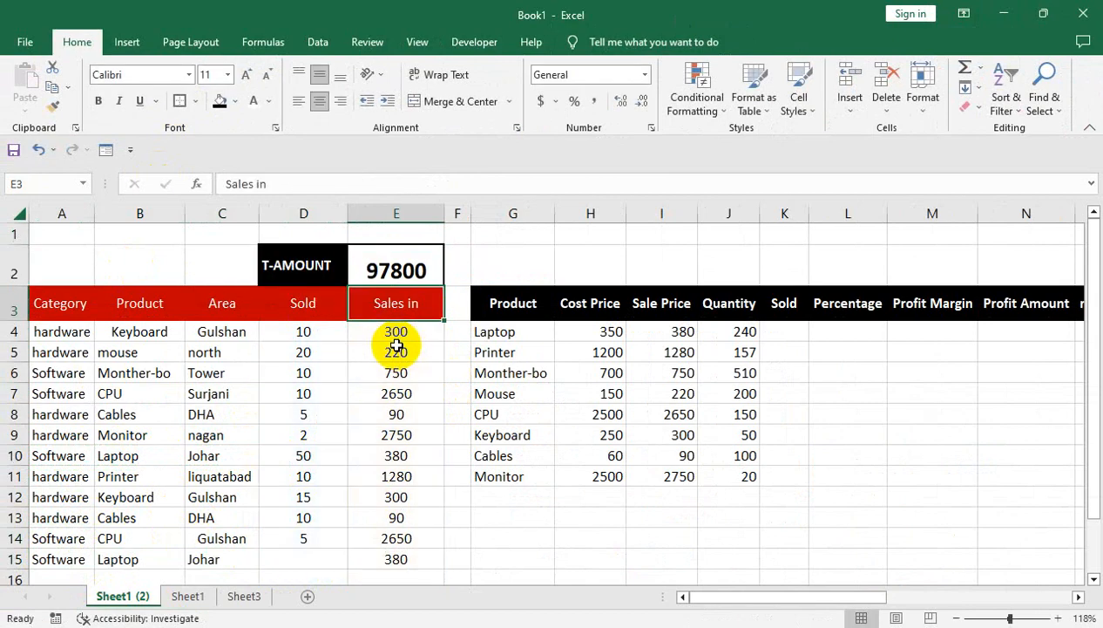
pyautogui.click(295, 561)
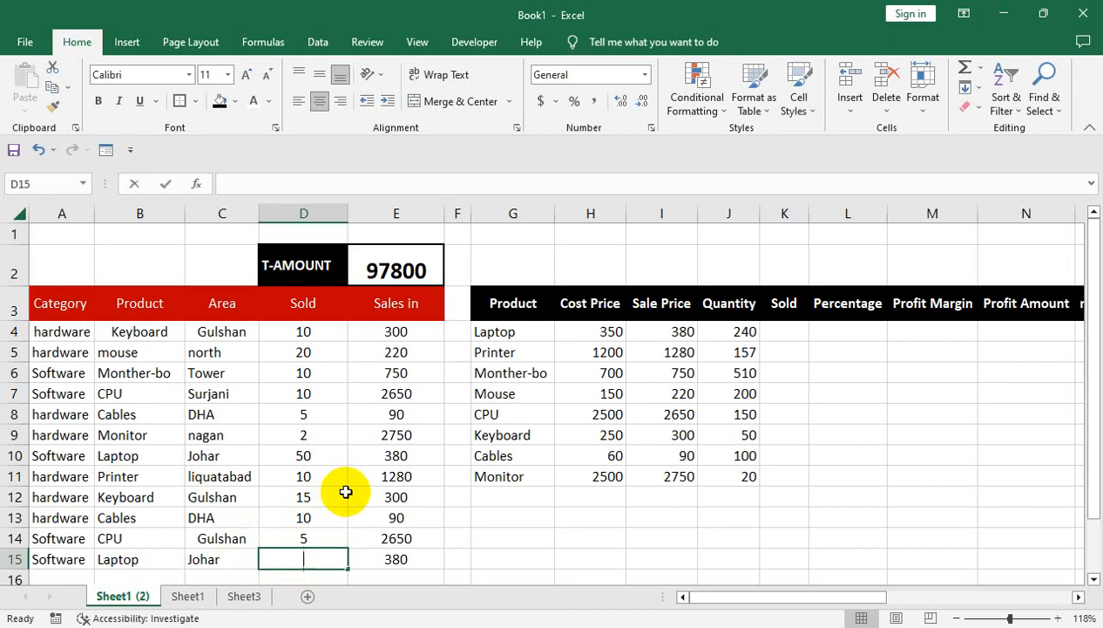
pyautogui.write('2')
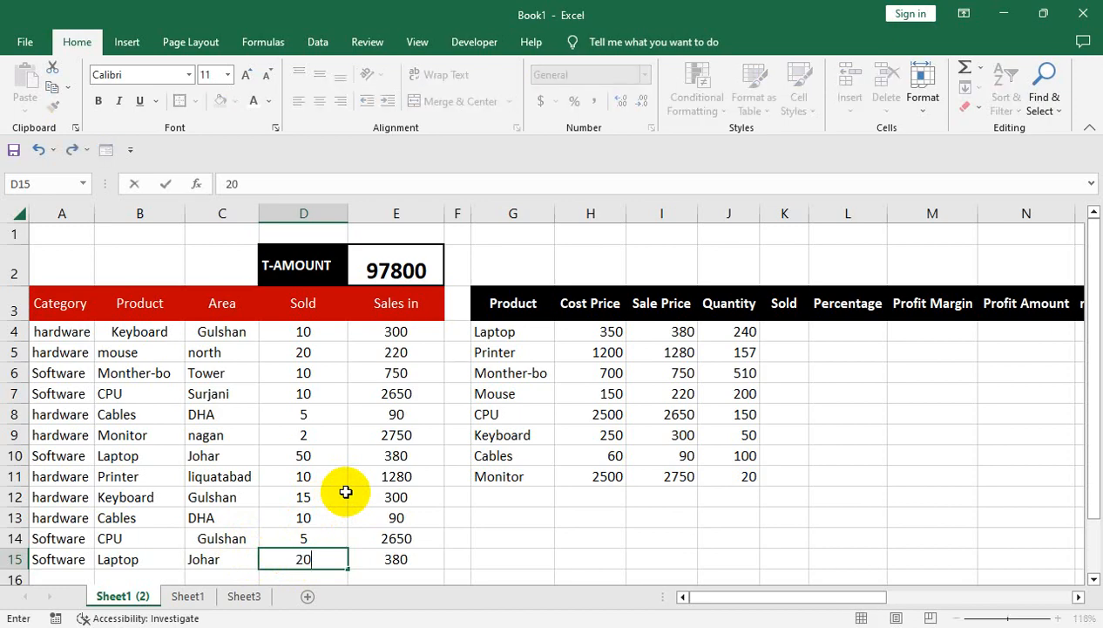
pyautogui.write('0')
pyautogui.press('Return')
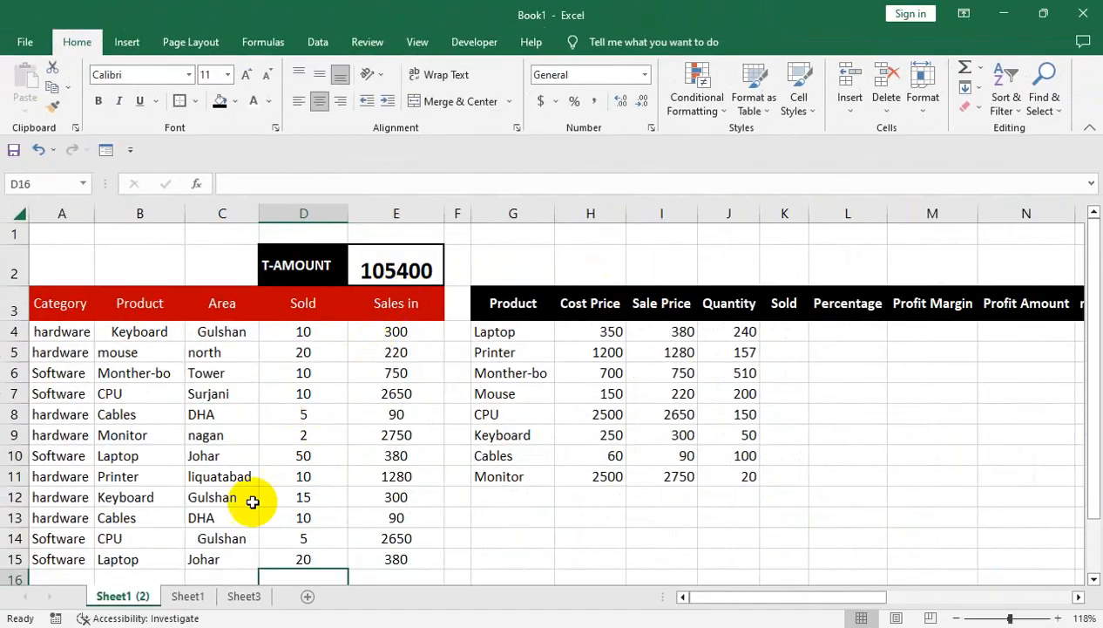
# - Widen the Sold column D and the Category column A slightly
pyautogui.moveTo(347, 210); pyautogui.dragTo(360, 210)
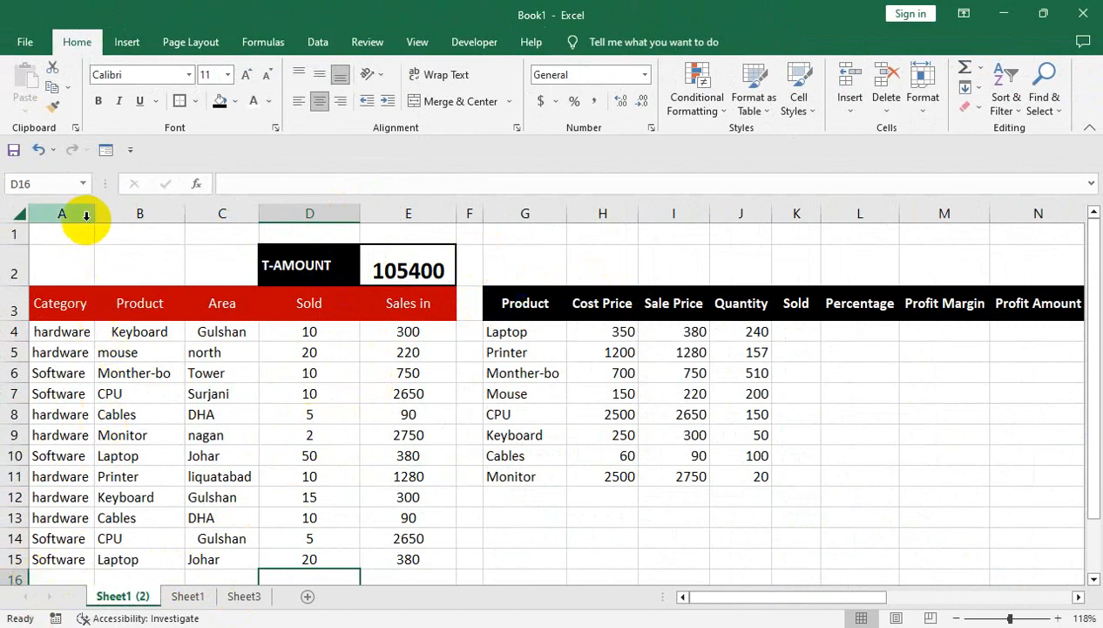
pyautogui.moveTo(95, 212); pyautogui.dragTo(109, 212)
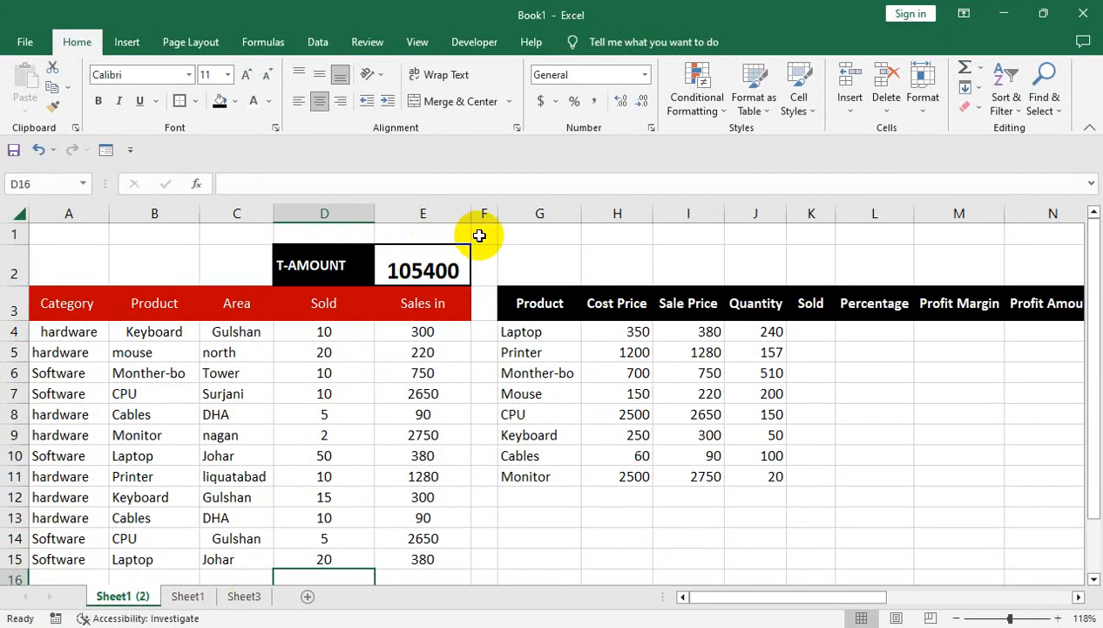
# - Enter the label SALE OF SOFTWARE in G2, above the Product header of the second table
pyautogui.click(547, 268)
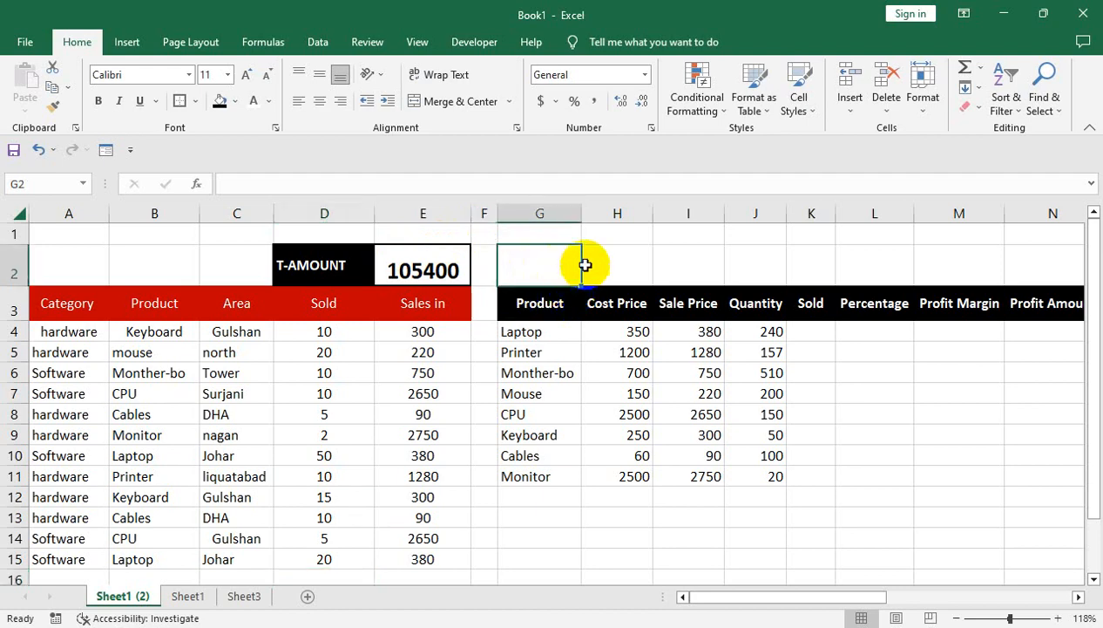
pyautogui.write('SAL')
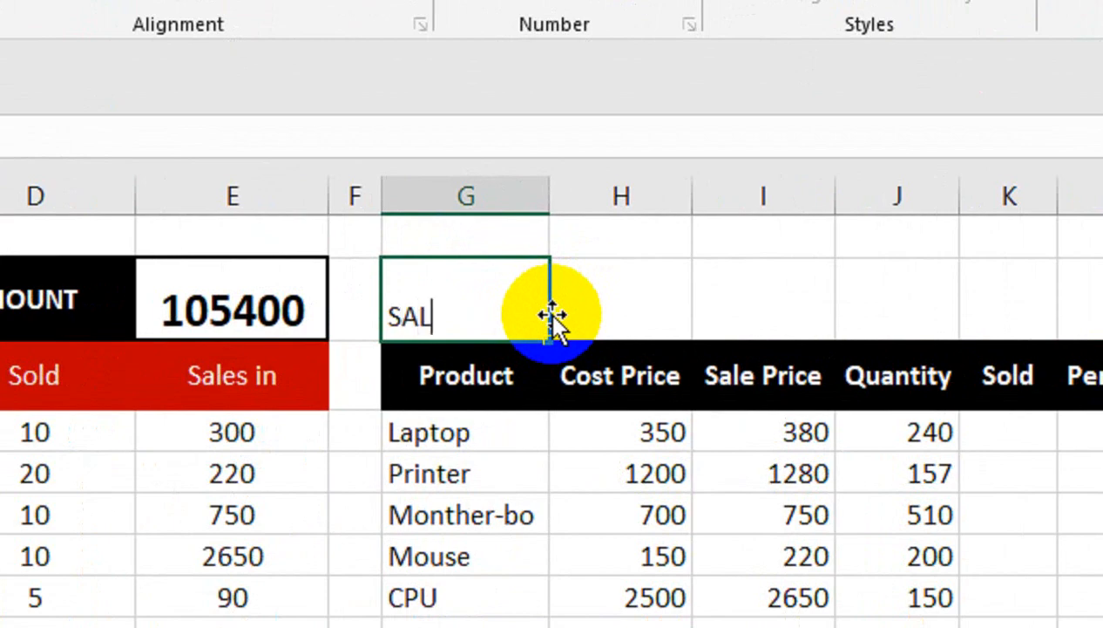
pyautogui.write('E OD')
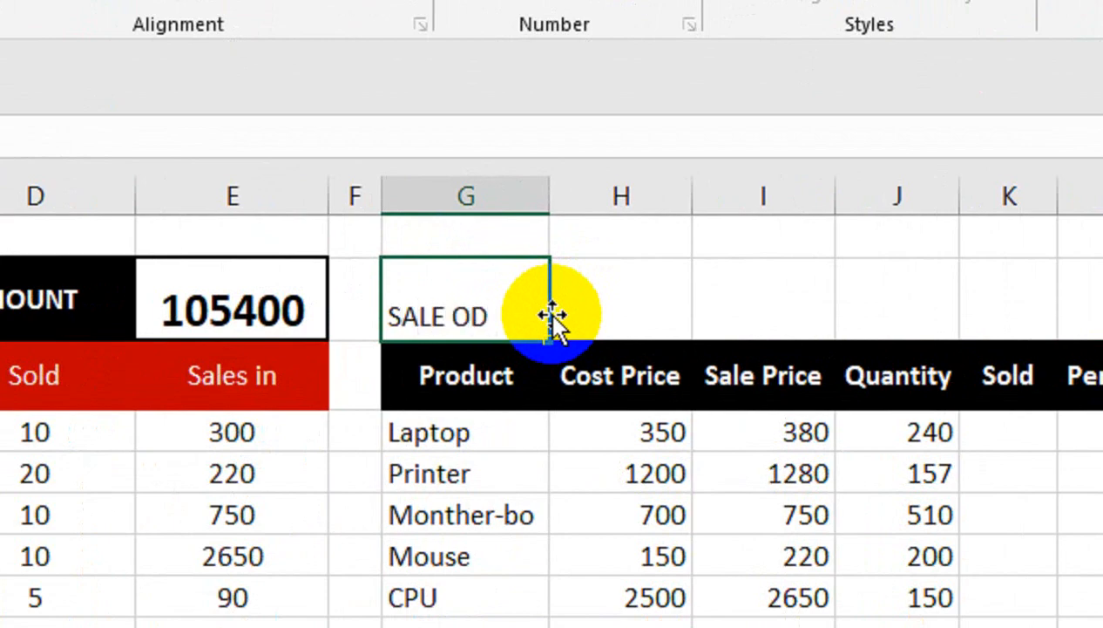
pyautogui.press('BackSpace')
pyautogui.write('F SOFTWA')
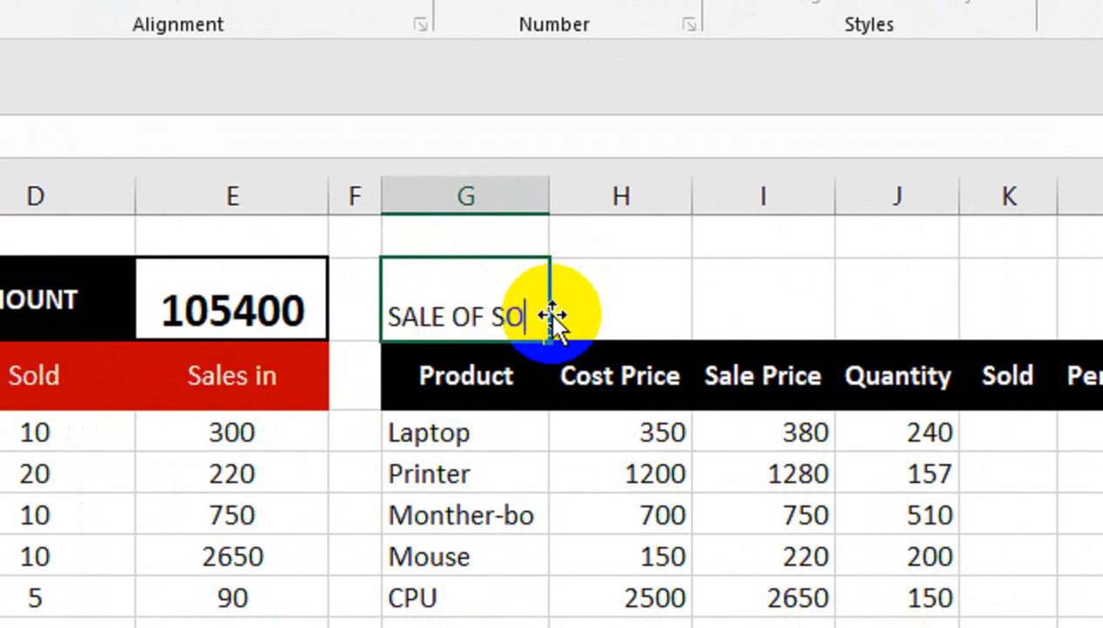
pyautogui.write('RE')
pyautogui.click(552, 319)
# - Merge G2:H2 and align the SALE OF SOFTWARE label to the left and vertically to the middle
pyautogui.moveTo(546, 319); pyautogui.dragTo(553, 315)
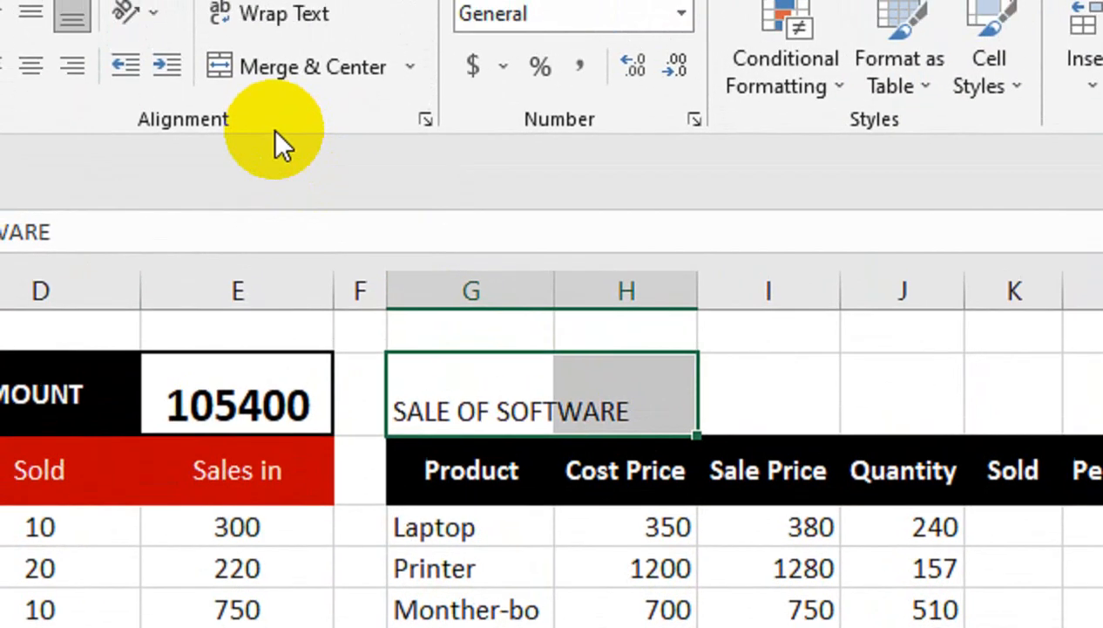
pyautogui.click(278, 157)
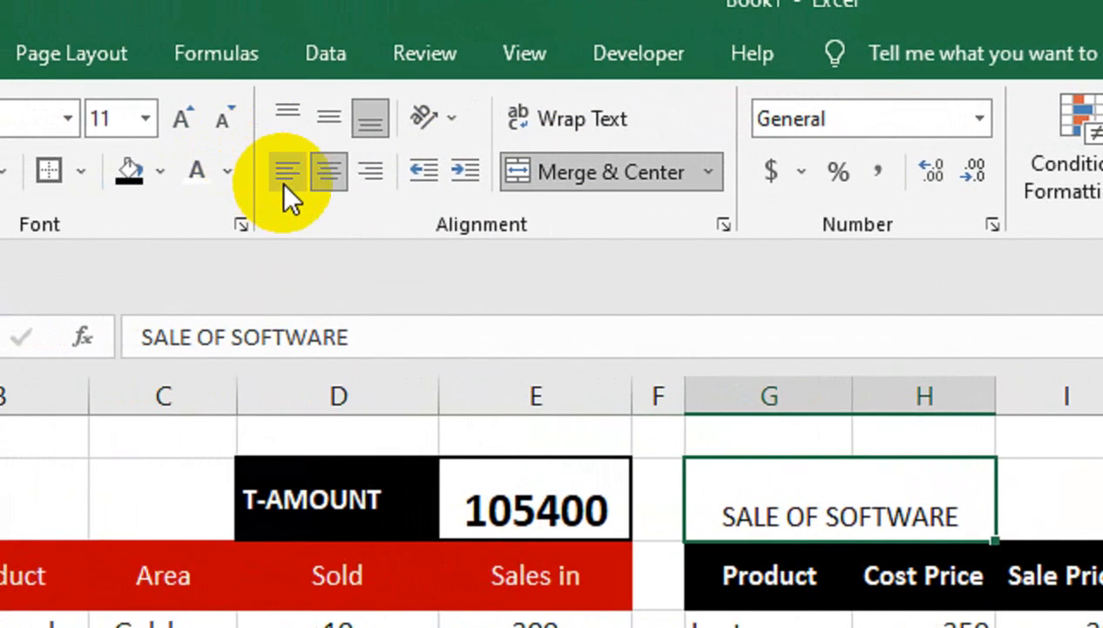
pyautogui.click(287, 177)
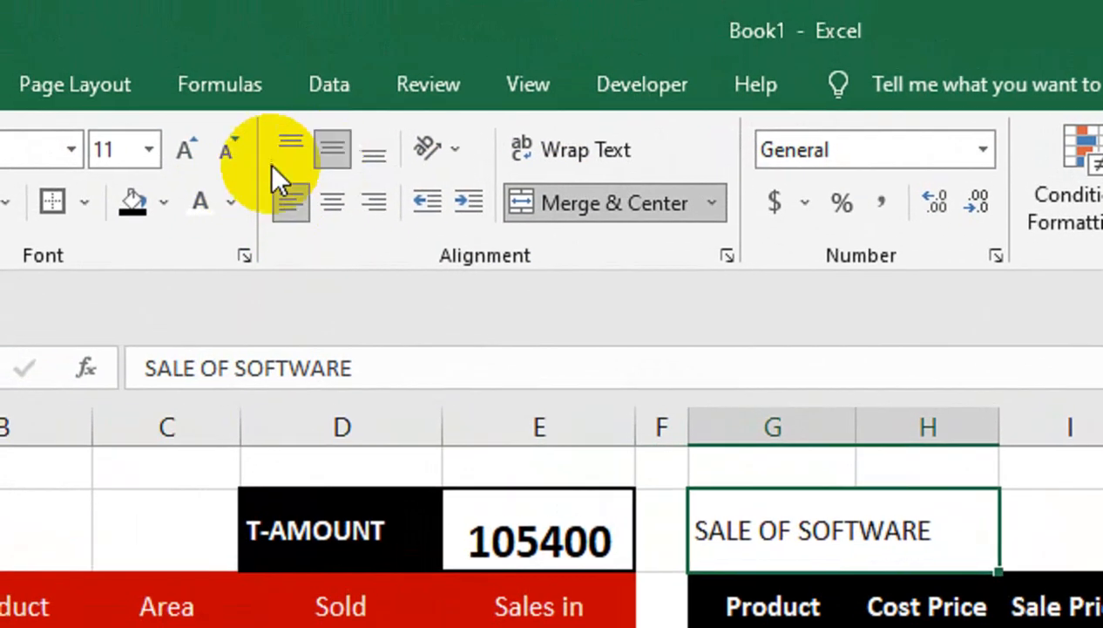
# - Make the SALE OF SOFTWARE label bold and enlarge its font slightly so it still fits the merged cell
pyautogui.click(202, 198)
pyautogui.click(492, 150)
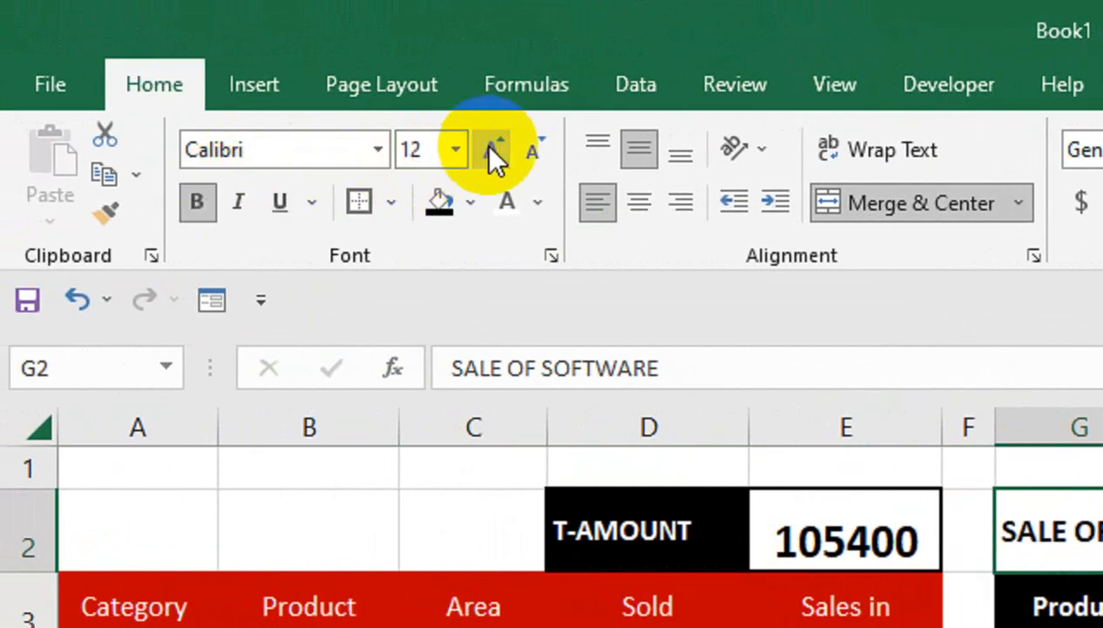
pyautogui.click(492, 151)
pyautogui.click(494, 152)
pyautogui.click(535, 152)
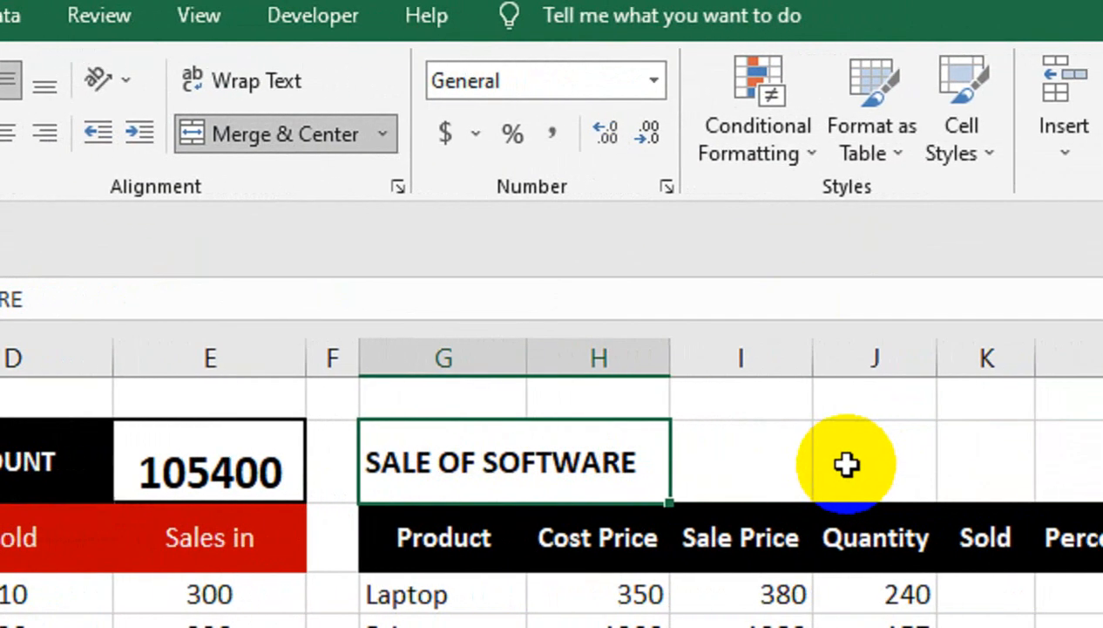
# - Widen the Sold column K slightly and enter the label SALE OF HARDWARE in the merged cells J2:K2
pyautogui.click(1102, 521)
pyautogui.moveTo(835, 452); pyautogui.dragTo(871, 452)
pyautogui.moveTo(934, 358); pyautogui.dragTo(1002, 359)
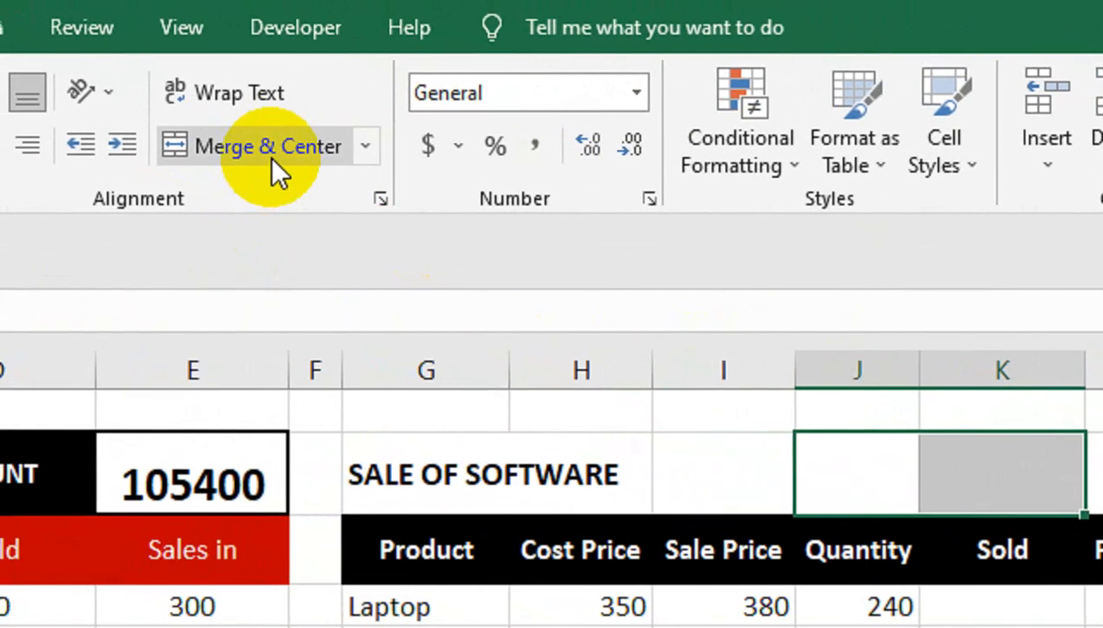
pyautogui.click(14, 135)
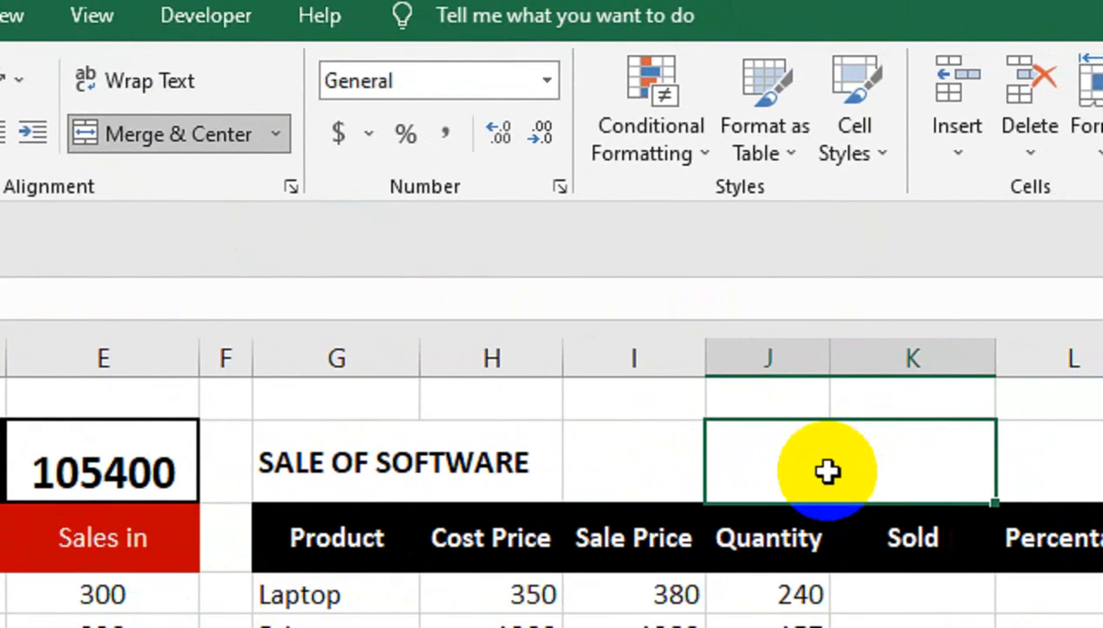
pyautogui.write('s')
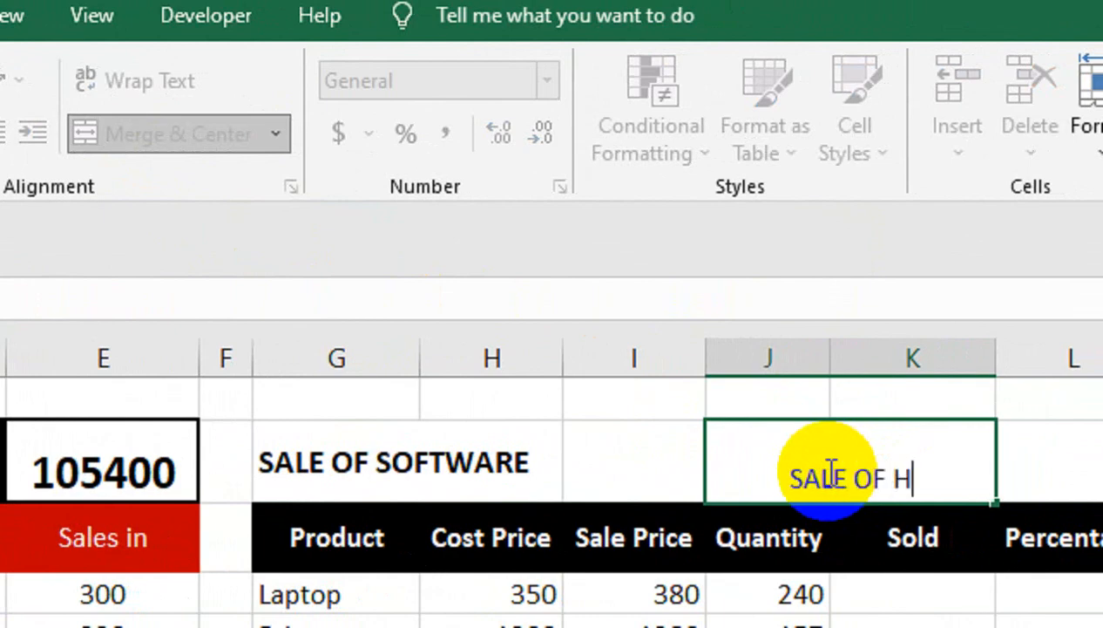
pyautogui.write('ALE OF HARDWARE')
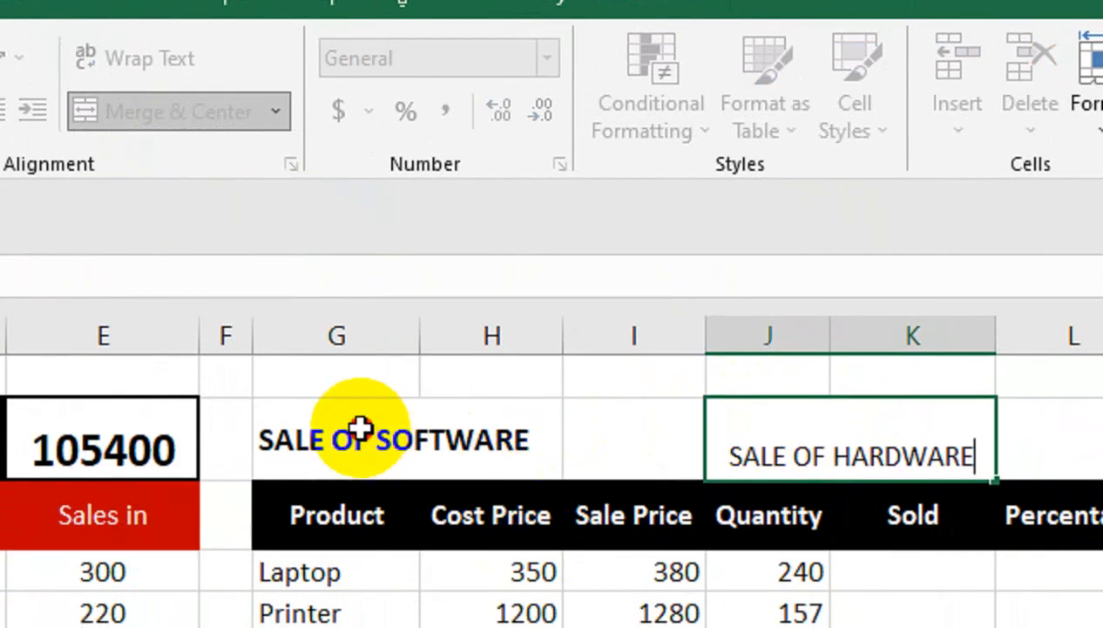
# - Copy the SALE OF SOFTWARE label's formatting onto the SALE OF HARDWARE label and widen column K slightly to fit it
pyautogui.click(360, 429)
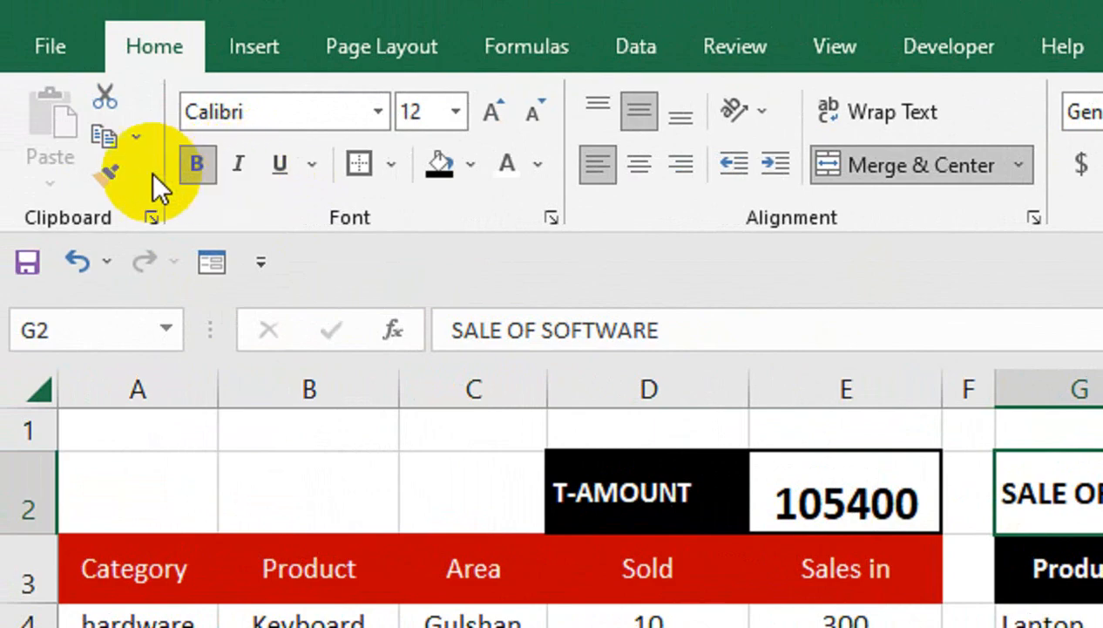
pyautogui.click(112, 174)
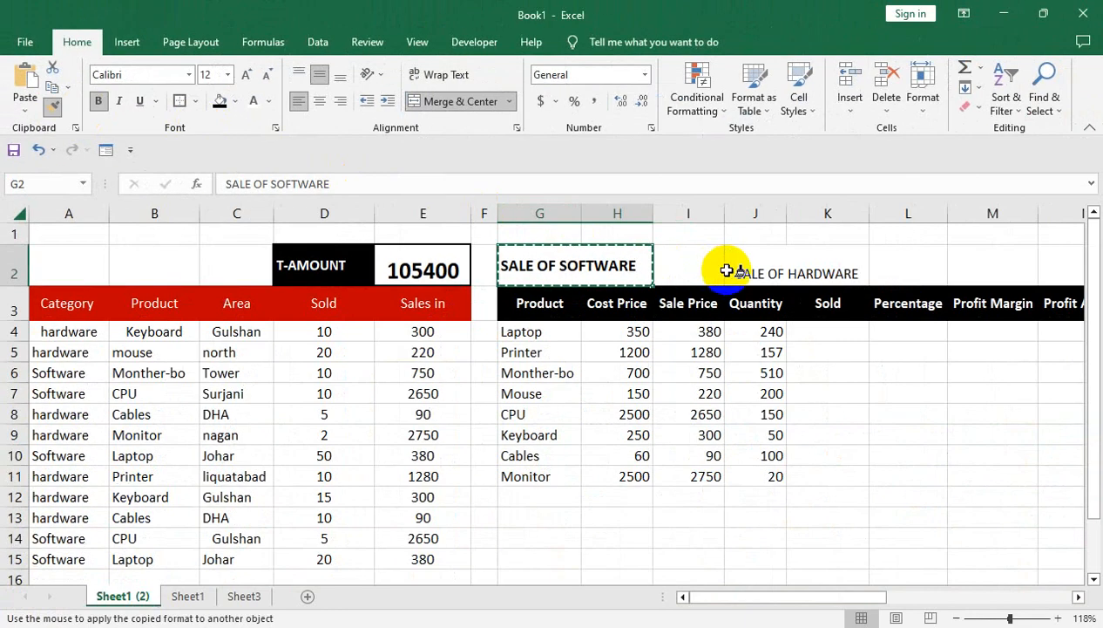
pyautogui.click(760, 267)
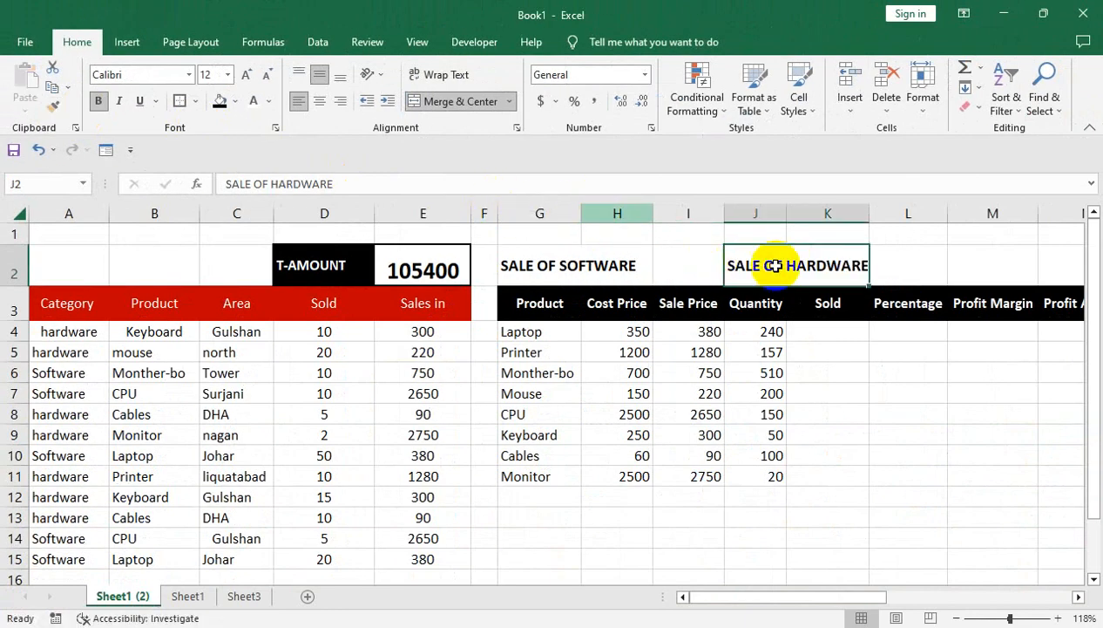
pyautogui.moveTo(869, 214); pyautogui.dragTo(883, 211)
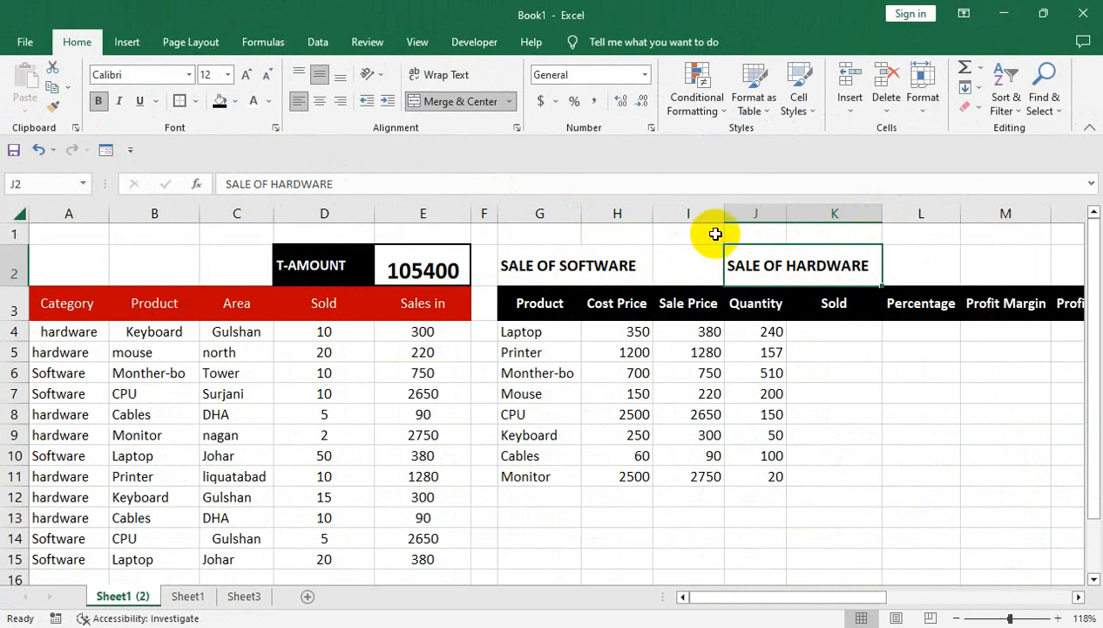
# - Give the SALE OF SOFTWARE and SALE OF HARDWARE labels a black fill with white text and widen the Cost Price column H slightly
pyautogui.click(610, 266)
pyautogui.keyDown('ctrl'); pyautogui.click(771, 257); pyautogui.keyUp('ctrl')
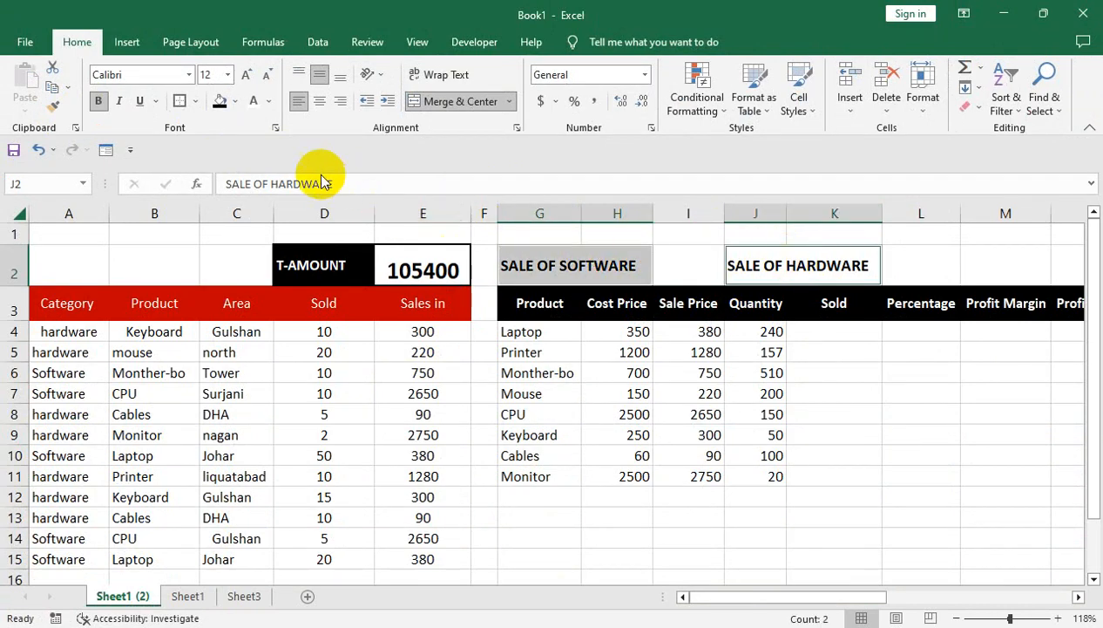
pyautogui.click(221, 102)
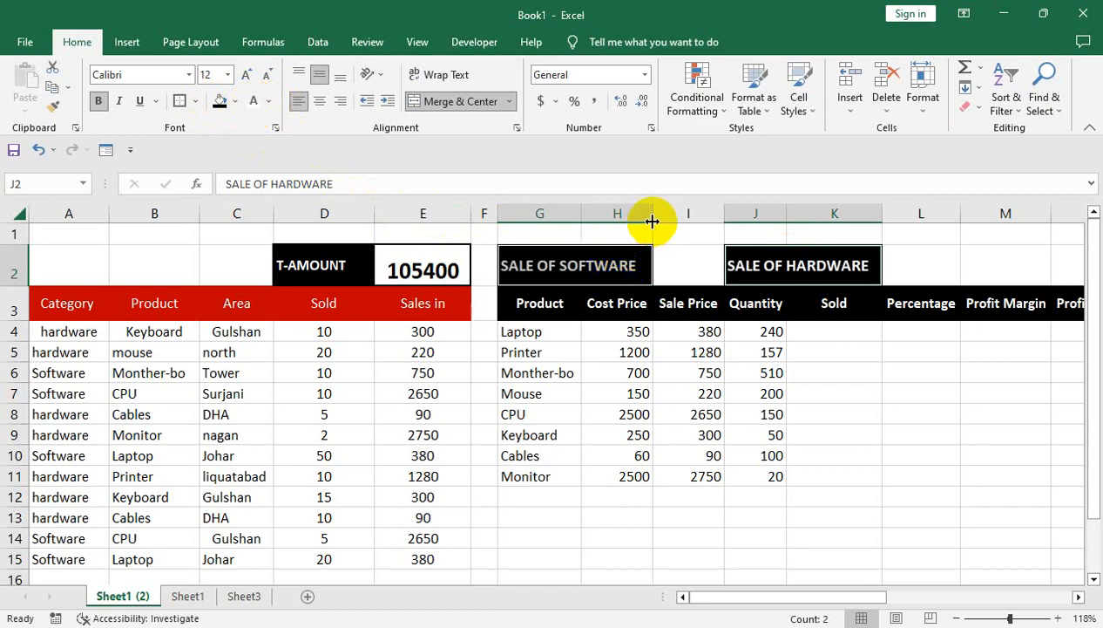
pyautogui.moveTo(652, 220); pyautogui.dragTo(669, 214)
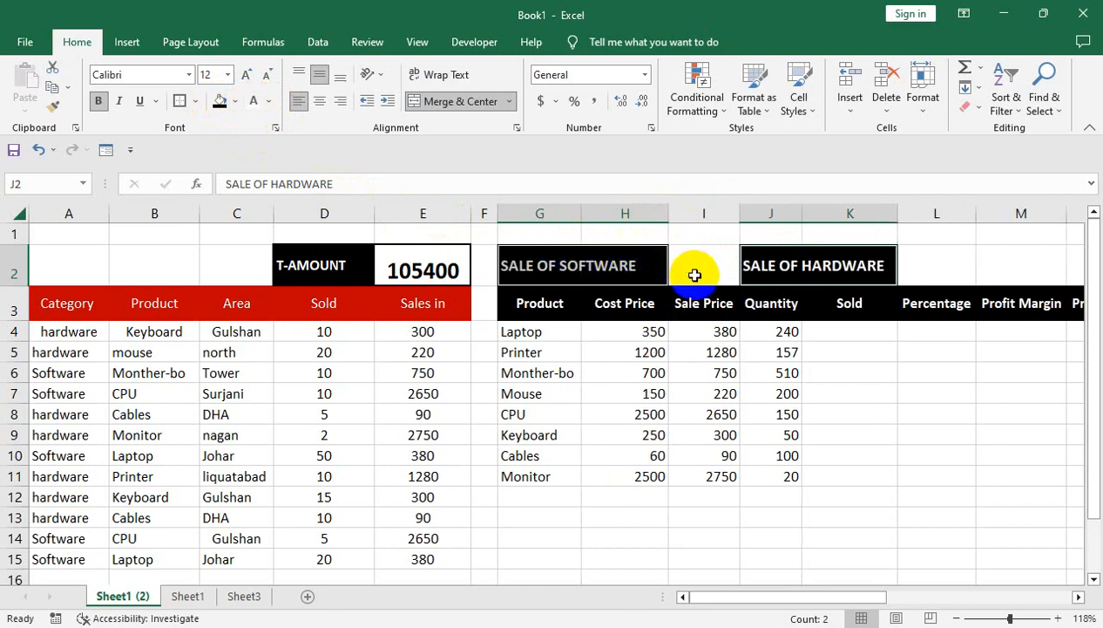
pyautogui.click(695, 276)
pyautogui.moveTo(540, 303); pyautogui.dragTo(864, 293)
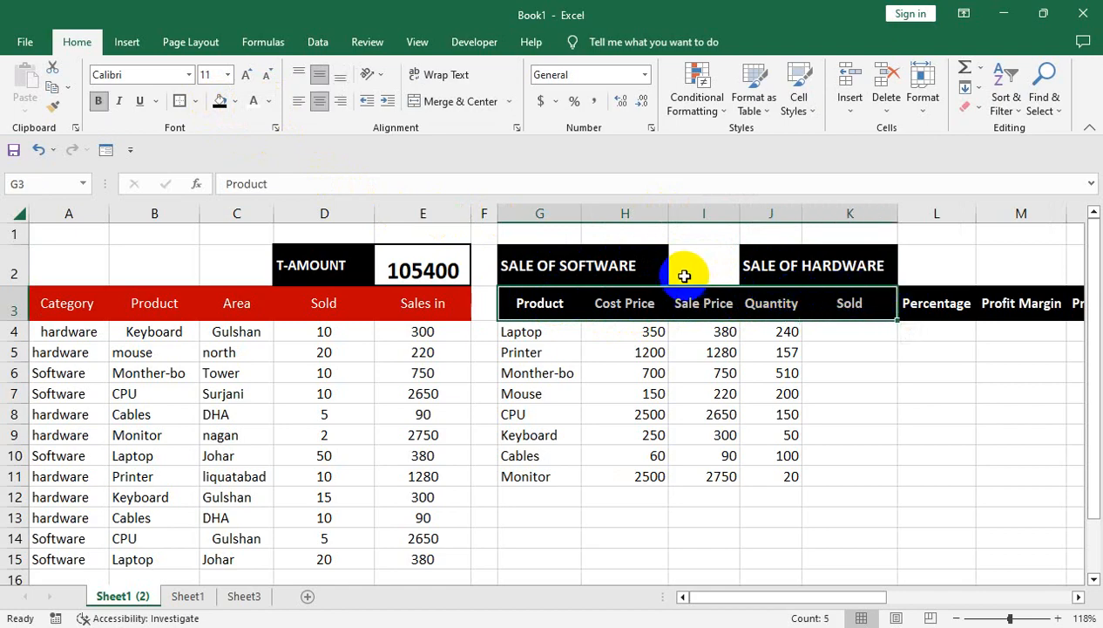
pyautogui.click(643, 271)
# - Start a SUMIF formula in I2 with the Category cells A4:A1400 as its range
pyautogui.click(694, 257)
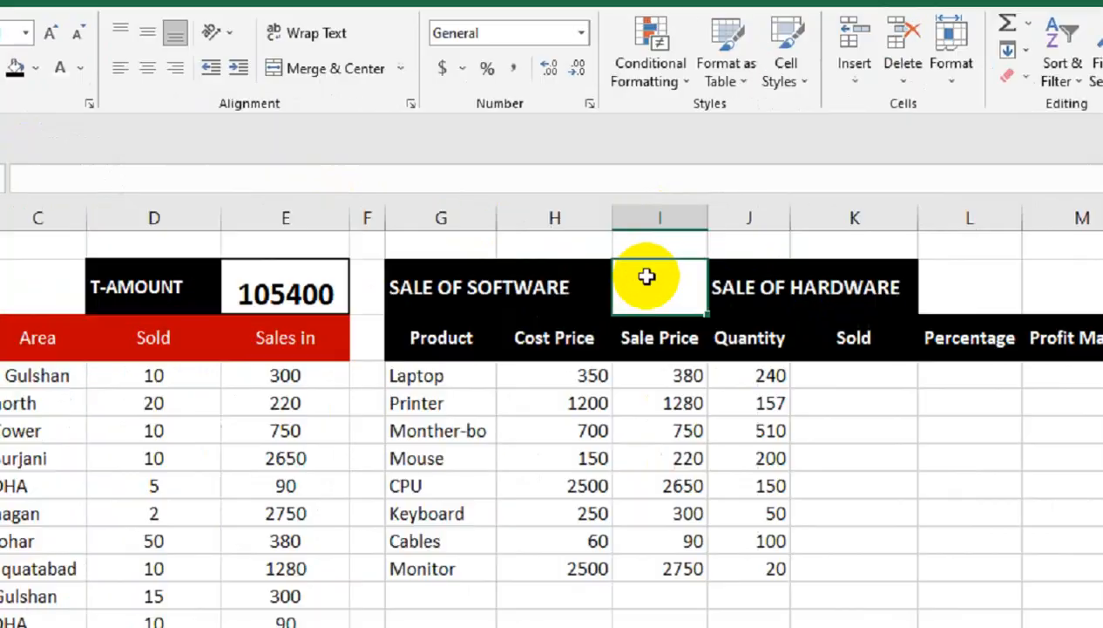
pyautogui.write('=SU')
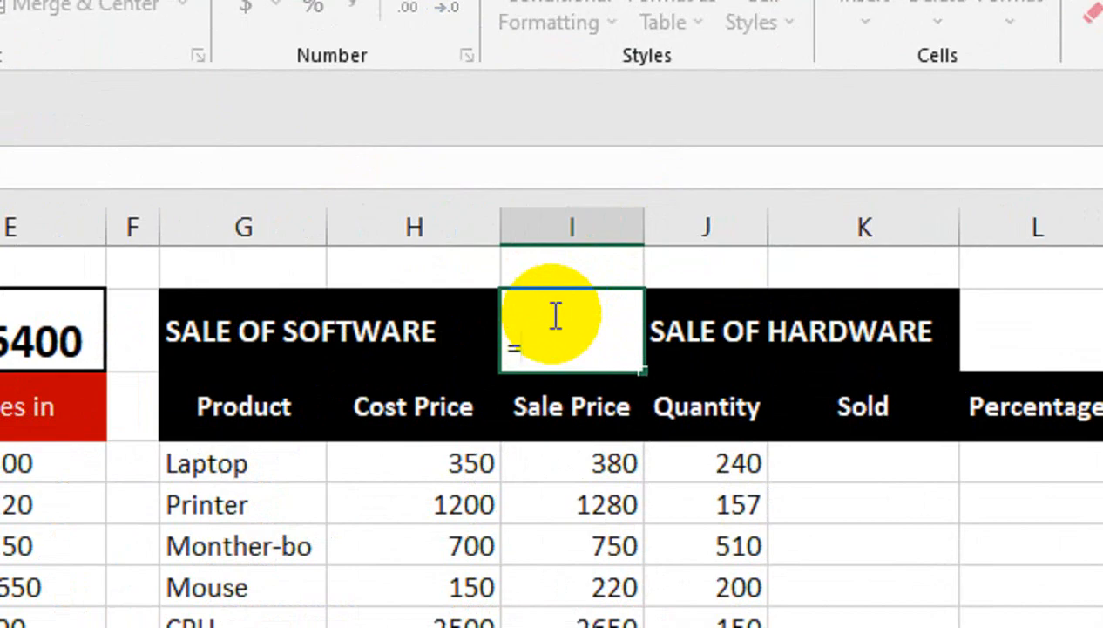
pyautogui.write('MIF(')
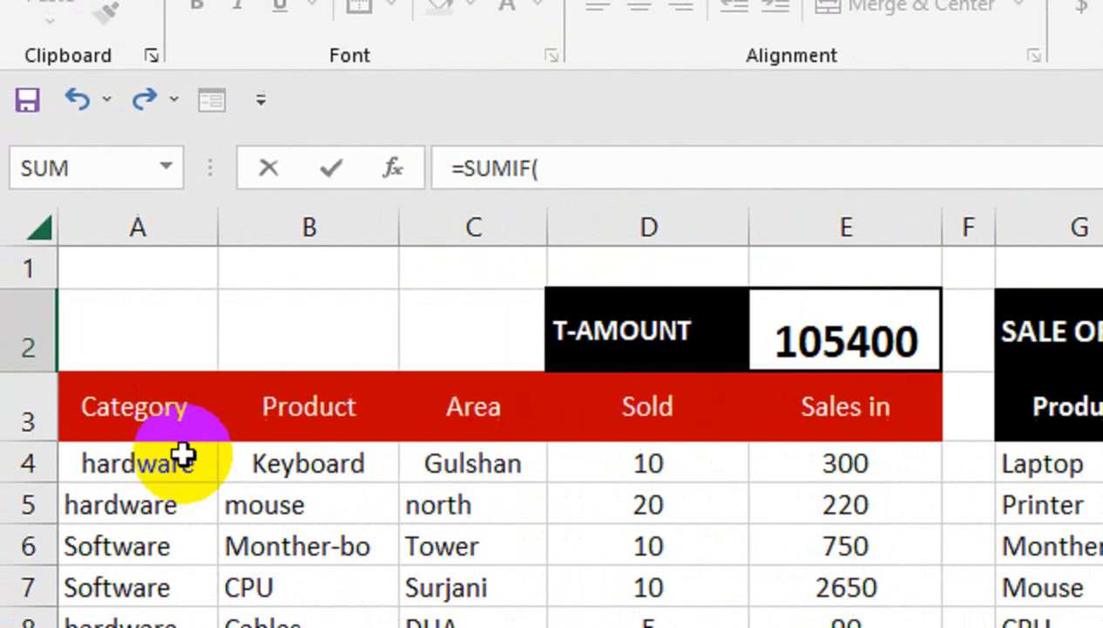
pyautogui.moveTo(155, 465); pyautogui.dragTo(182, 486)
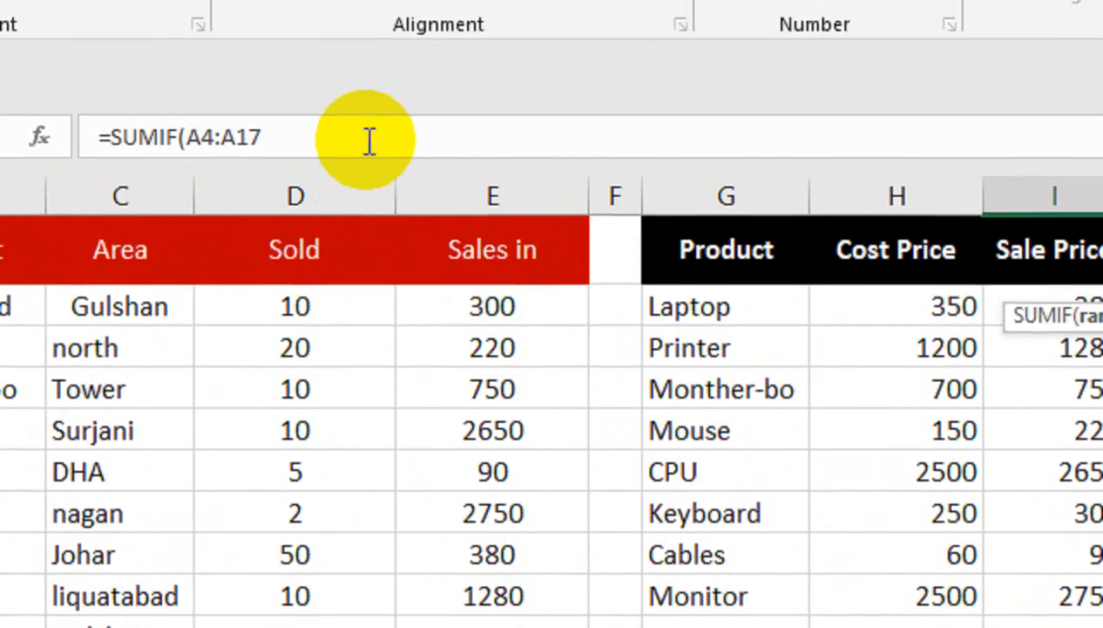
pyautogui.click(369, 141)
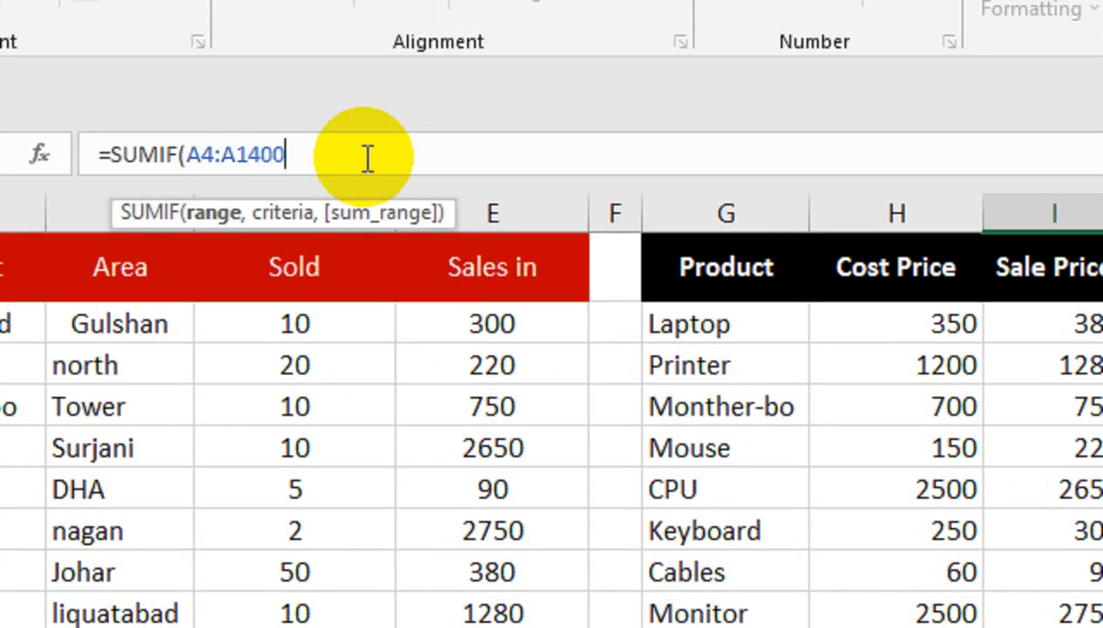
pyautogui.write(',')
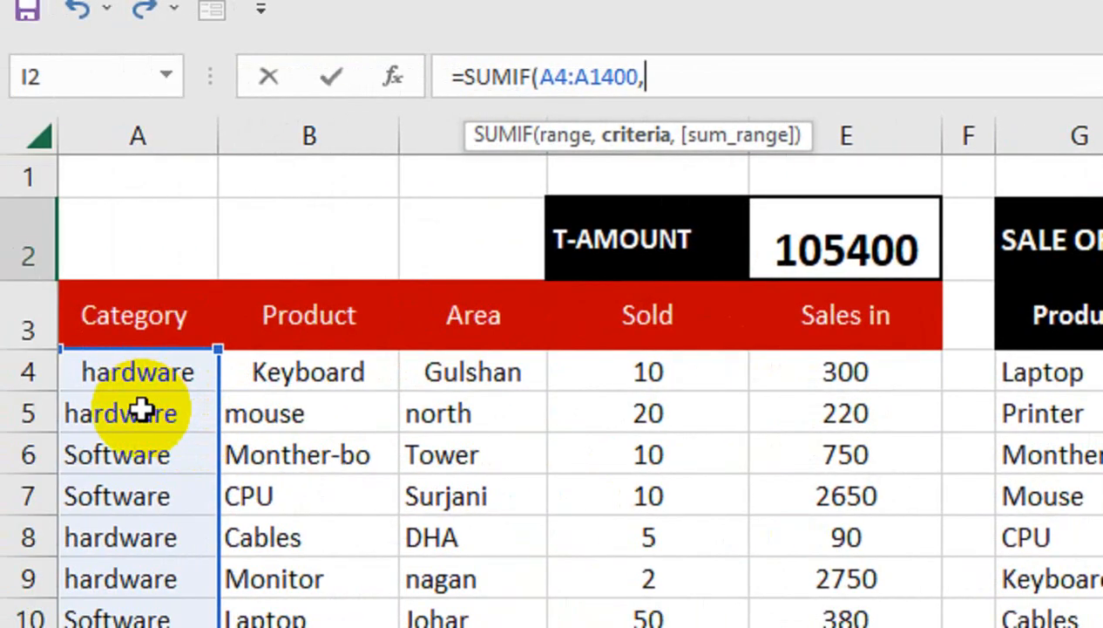
# - Complete the SUMIF formula with A6 as the criterion and E4:E1400 as the sum range
pyautogui.click(135, 454)
pyautogui.write(',')
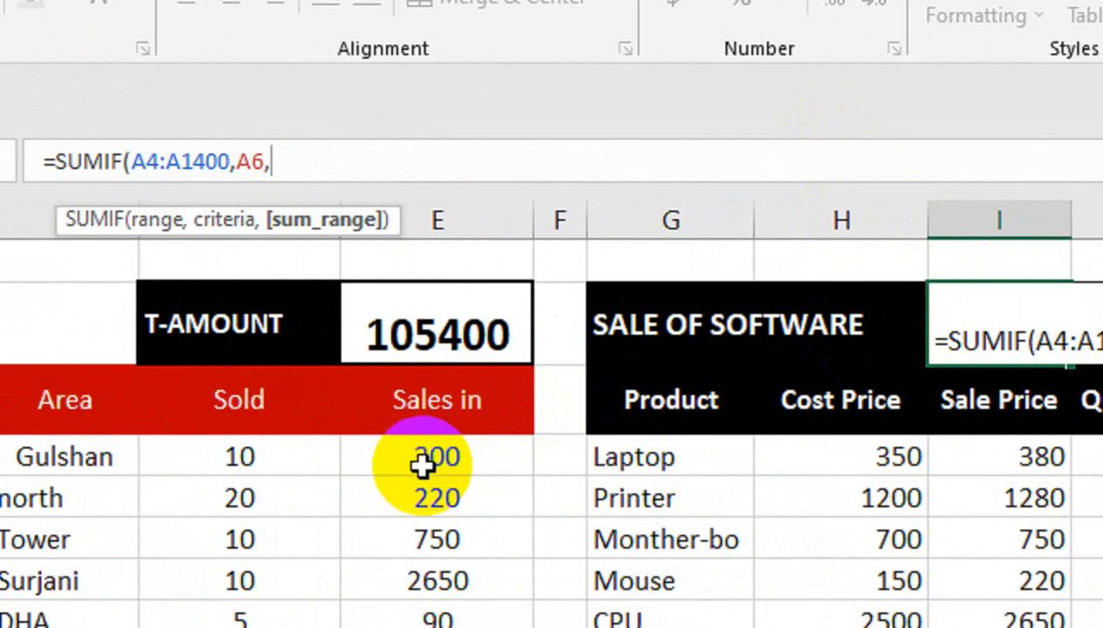
pyautogui.moveTo(419, 456); pyautogui.dragTo(427, 619)
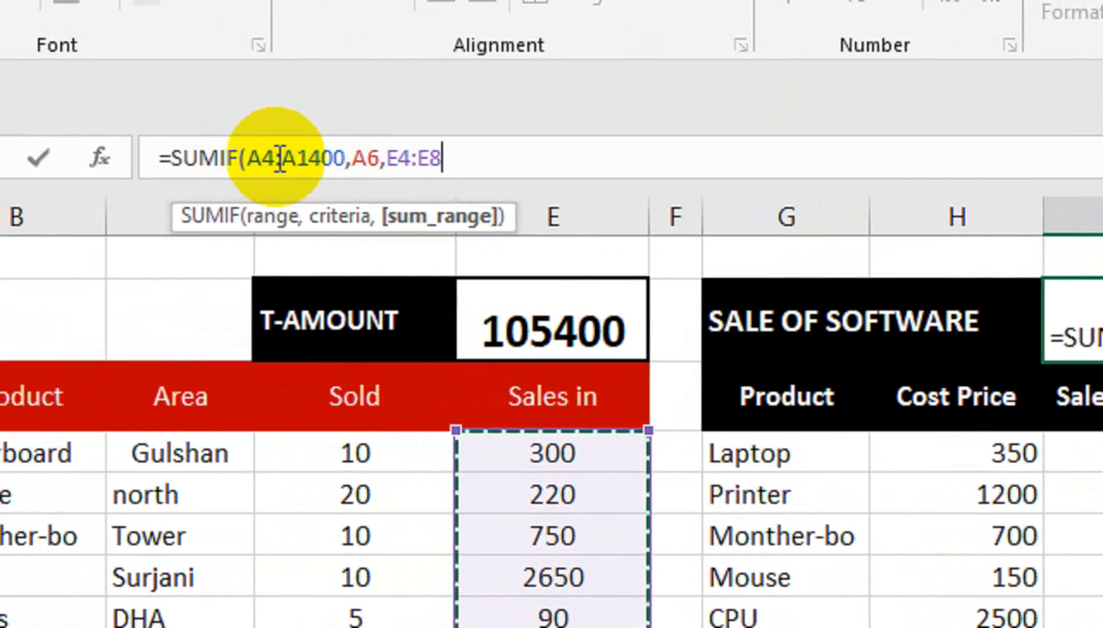
pyautogui.click(475, 158)
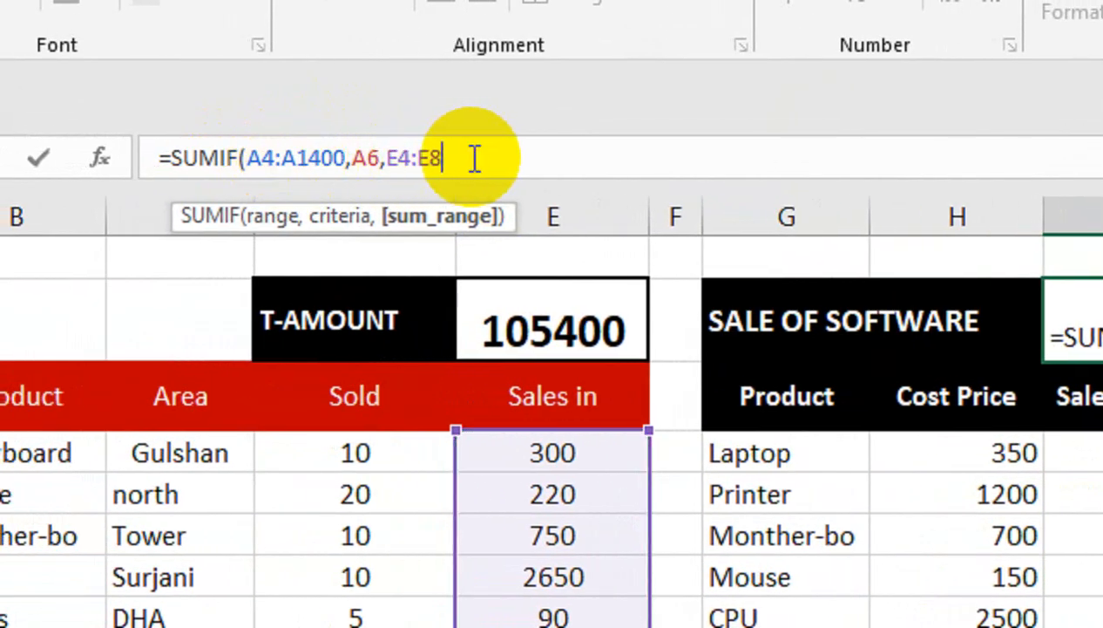
pyautogui.press('BackSpace')
pyautogui.write('1400')
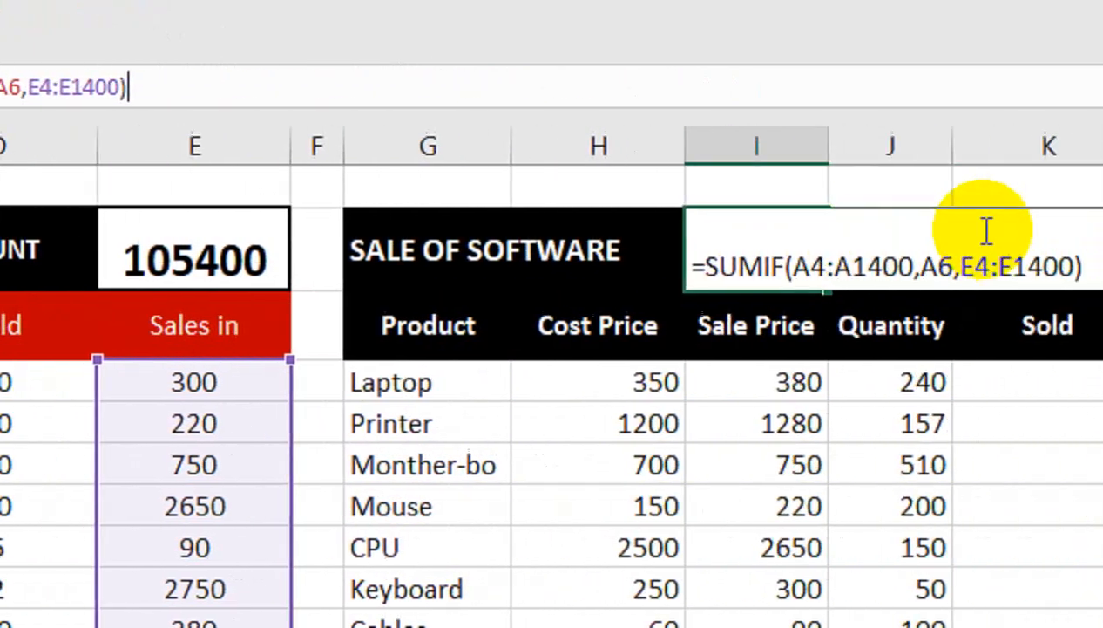
pyautogui.press('Return')
# - Centre the software total in I2 horizontally and vertically, and make it bold at font size 16
pyautogui.click(580, 250)
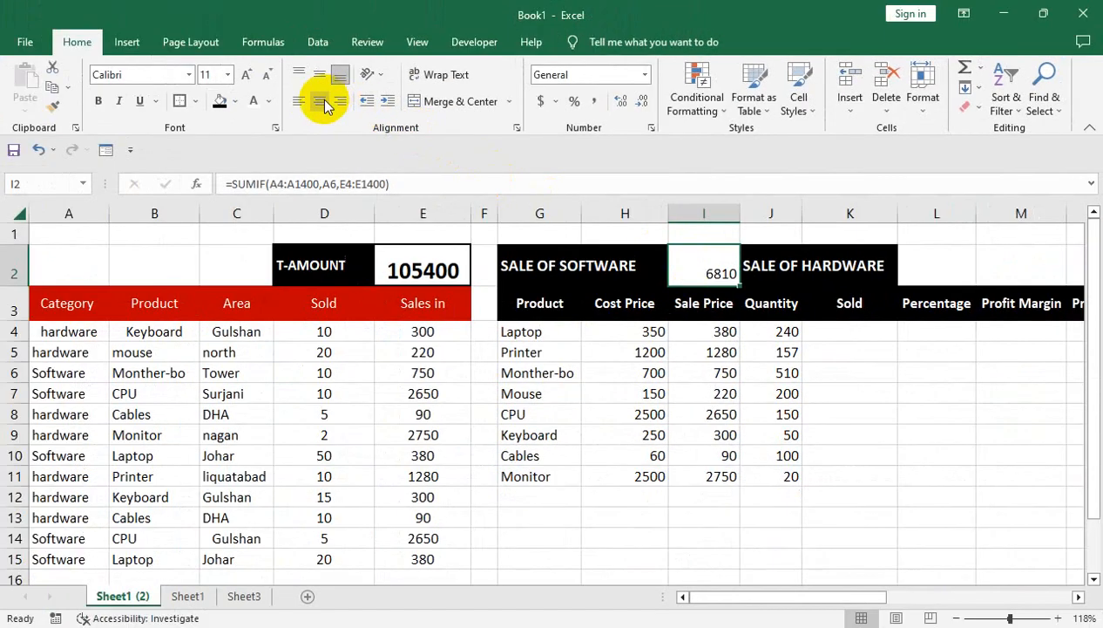
pyautogui.click(319, 101)
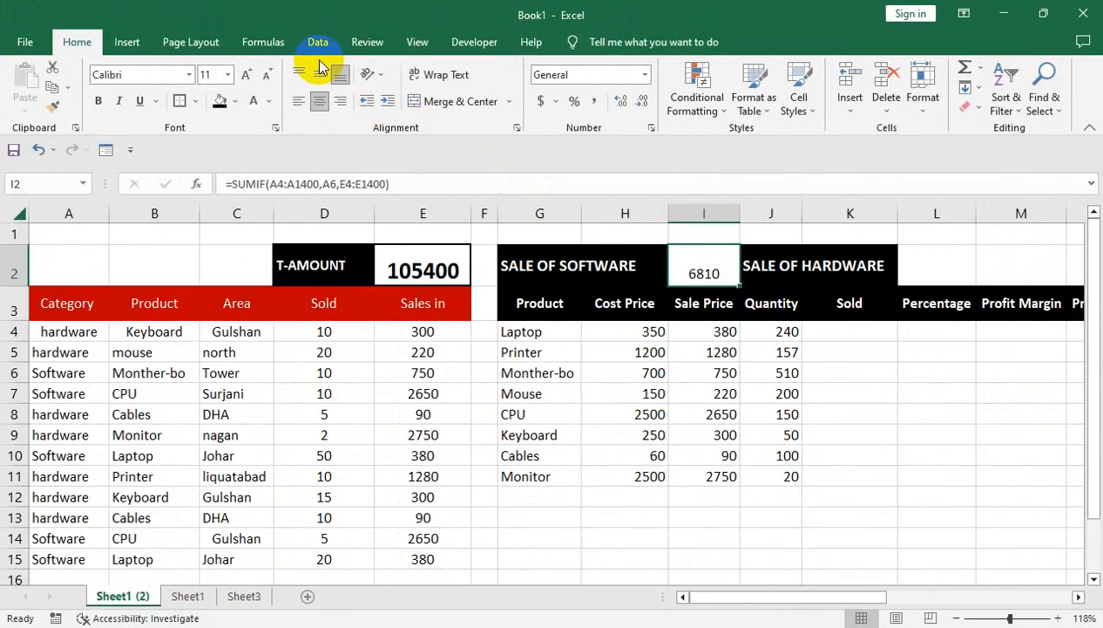
pyautogui.click(317, 77)
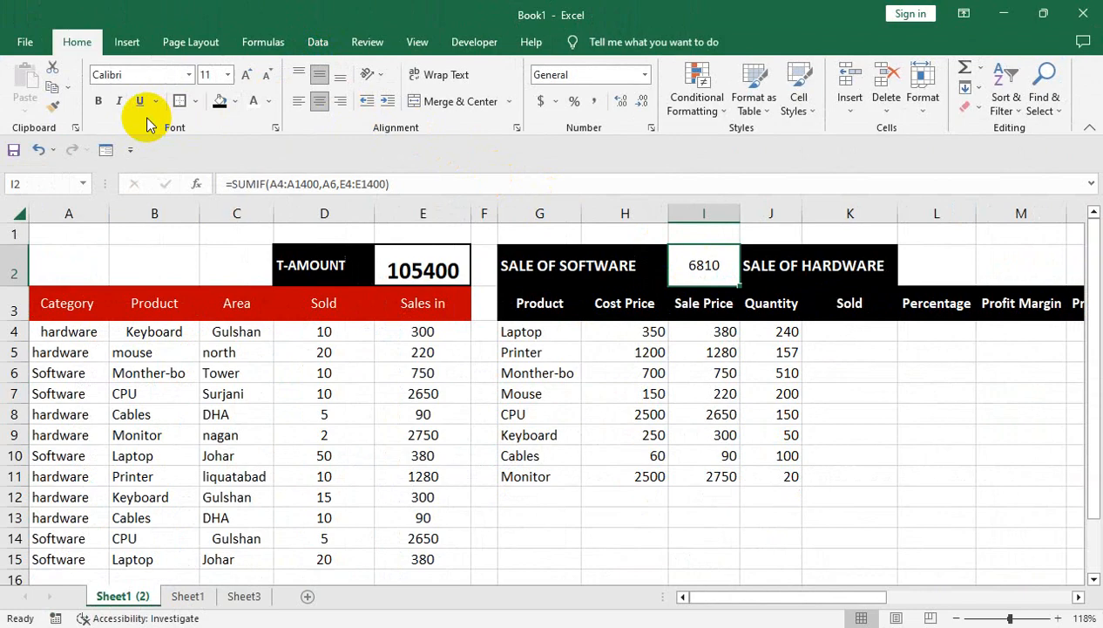
pyautogui.click(97, 103)
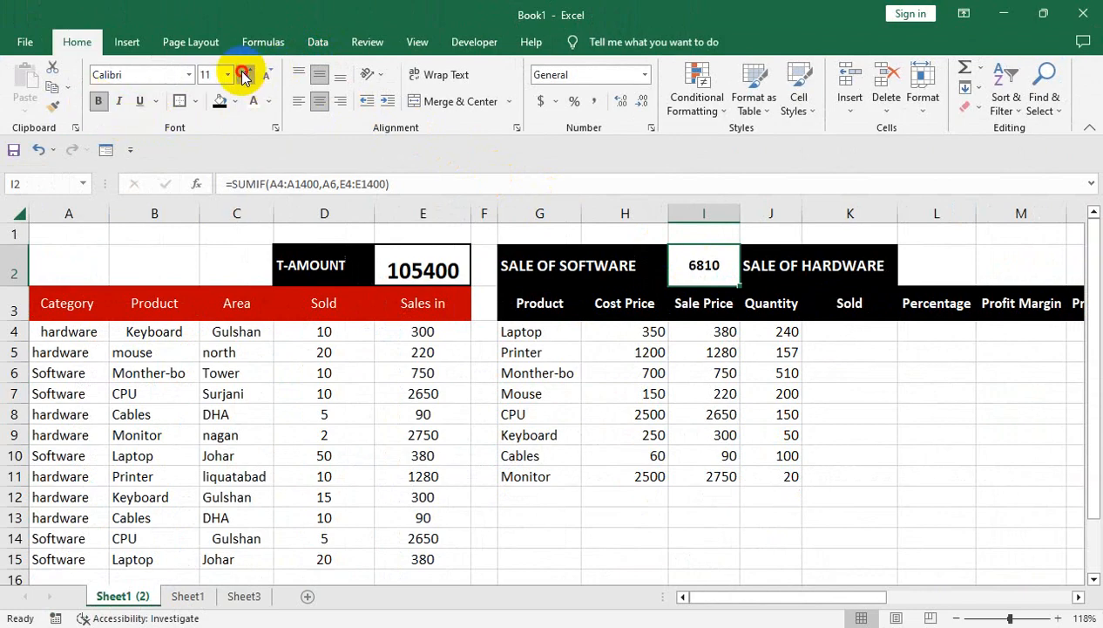
# - Fill I2 and L2 with the red of the first table's header row and make their text white
pyautogui.click(316, 295)
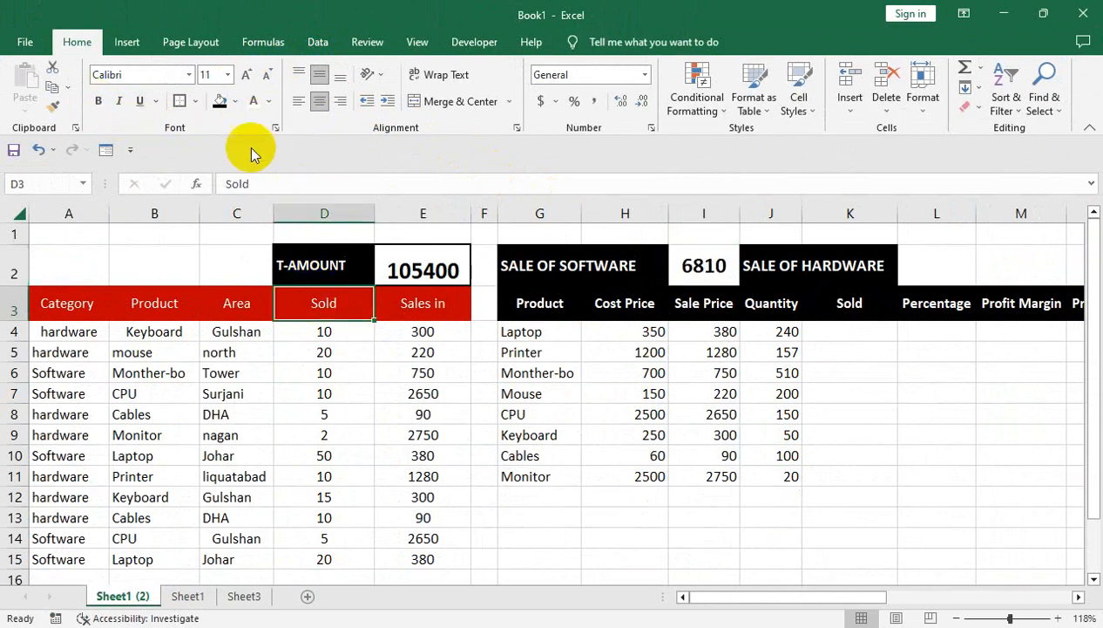
pyautogui.click(236, 106)
pyautogui.click(715, 266)
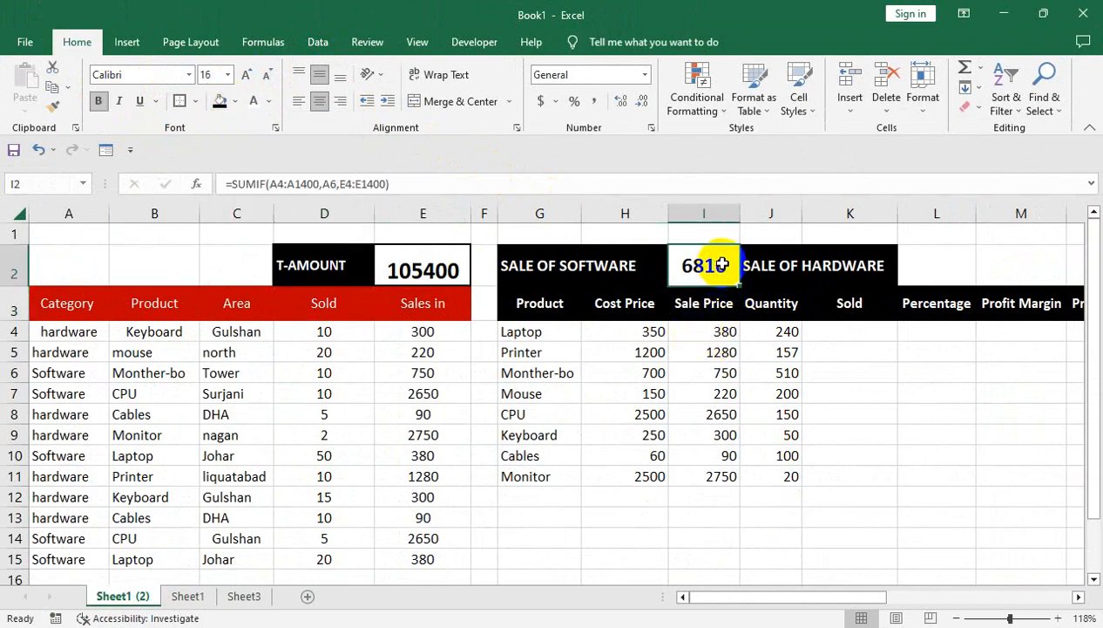
pyautogui.keyDown('ctrl'); pyautogui.click(937, 266); pyautogui.keyUp('ctrl')
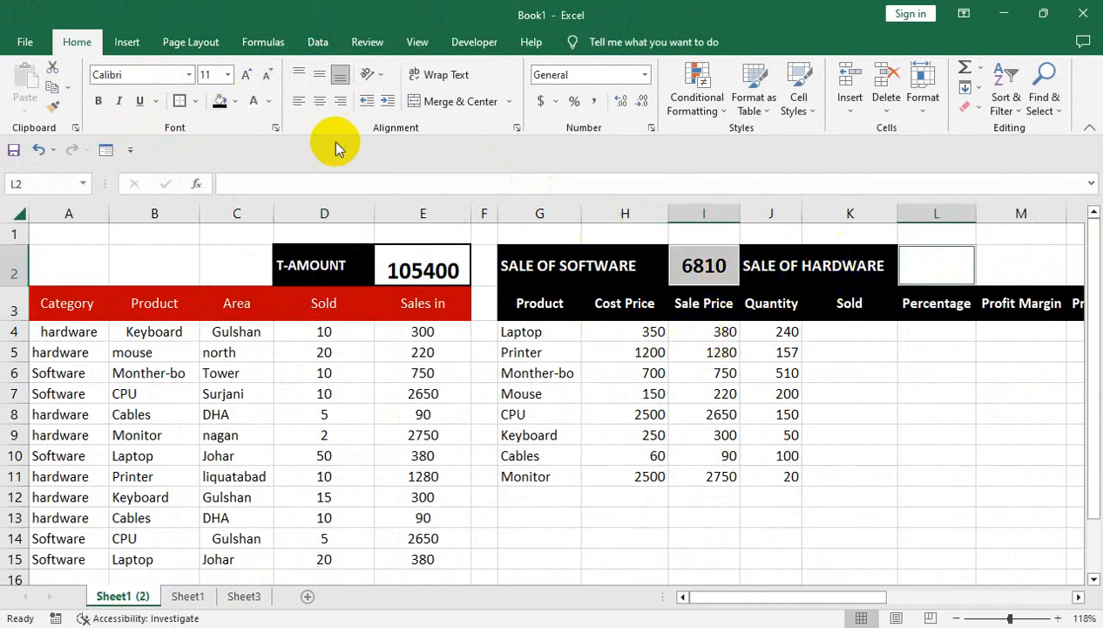
pyautogui.click(234, 102)
pyautogui.click(220, 237)
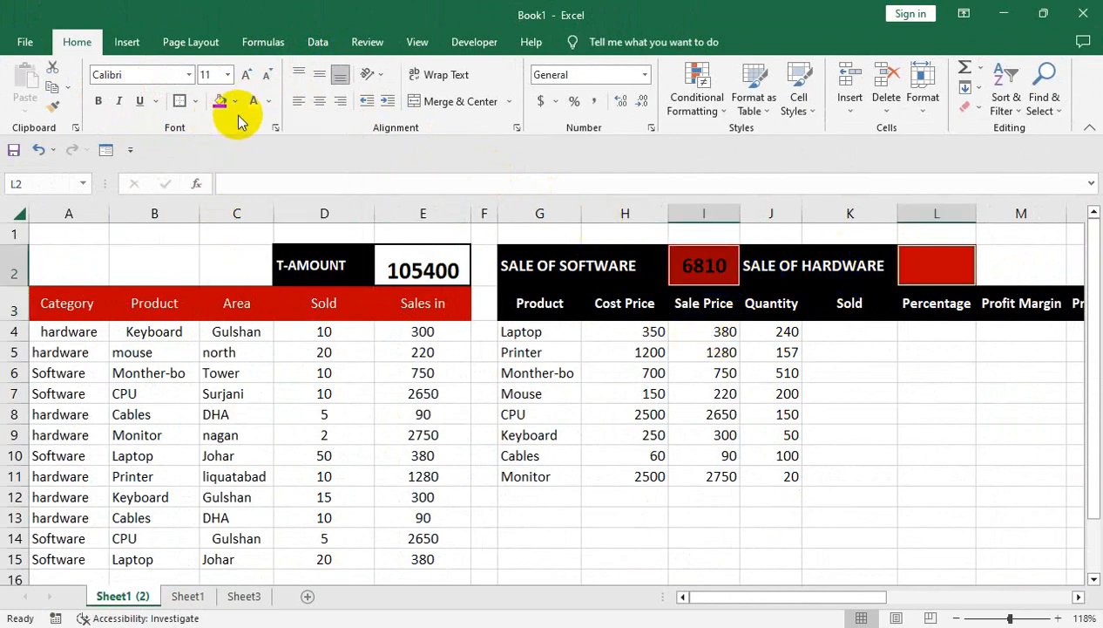
# - Widen the Percentage column L slightly
pyautogui.click(995, 281)
pyautogui.click(958, 252)
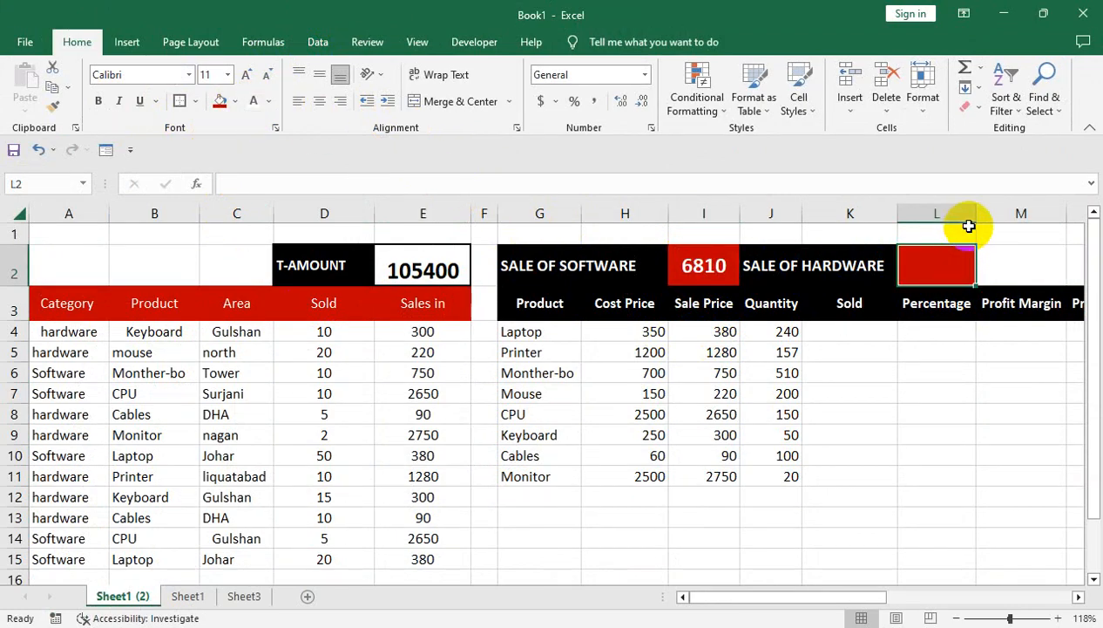
pyautogui.moveTo(969, 226); pyautogui.dragTo(988, 214)
# - Copy the SUMIF formula text from the software total in I2 into the hardware total cell L2
pyautogui.click(706, 261)
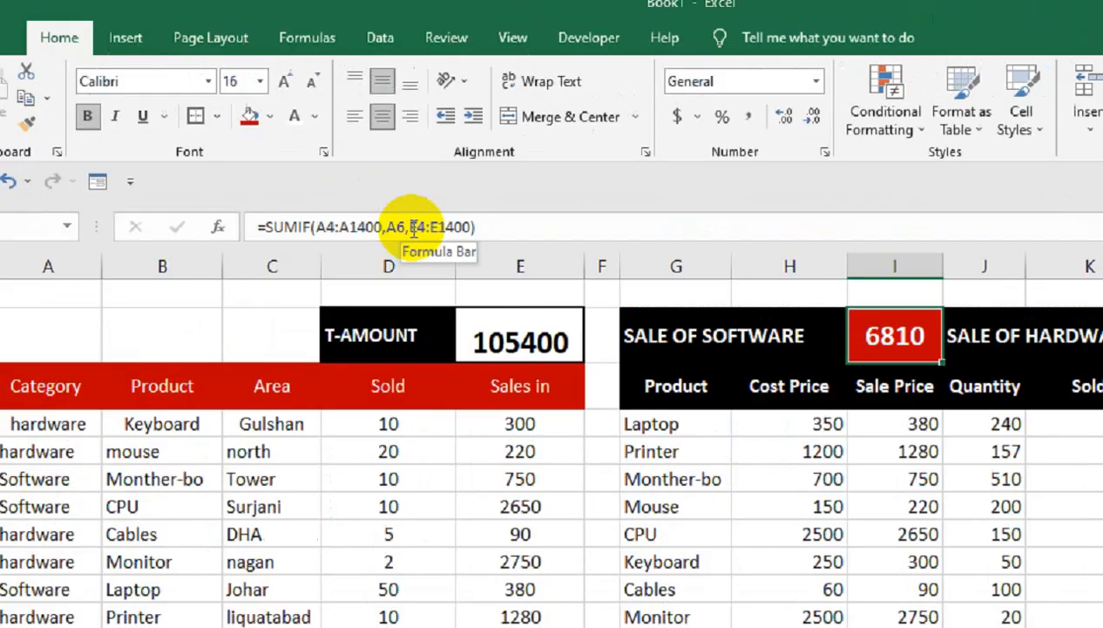
pyautogui.doubleClick(342, 183)
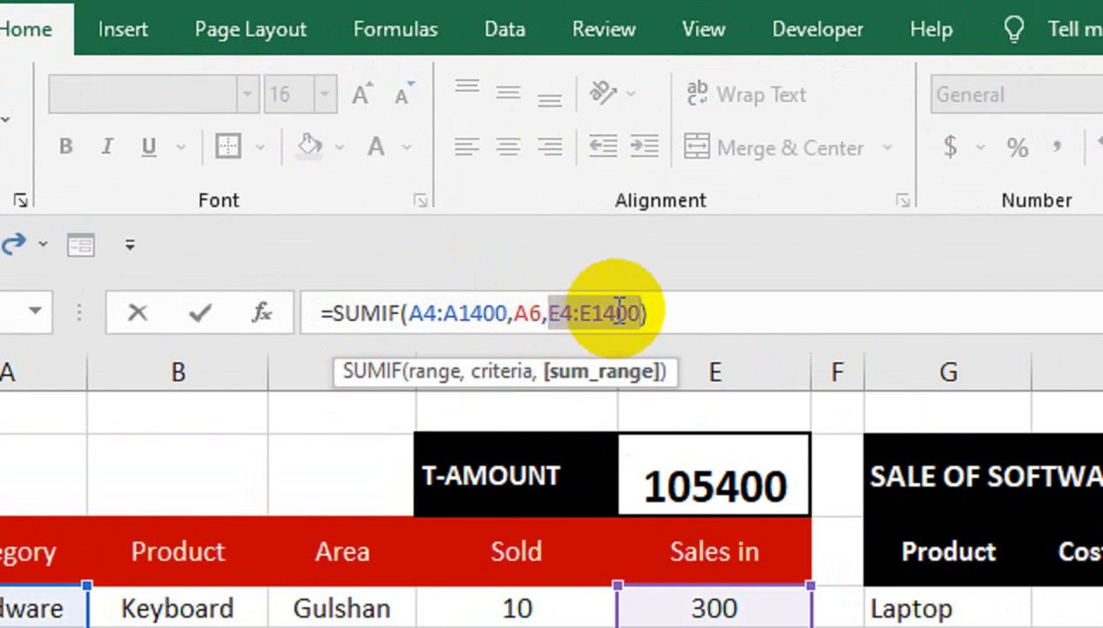
pyautogui.moveTo(398, 182); pyautogui.dragTo(313, 183)
pyautogui.moveTo(493, 312); pyautogui.dragTo(305, 312)
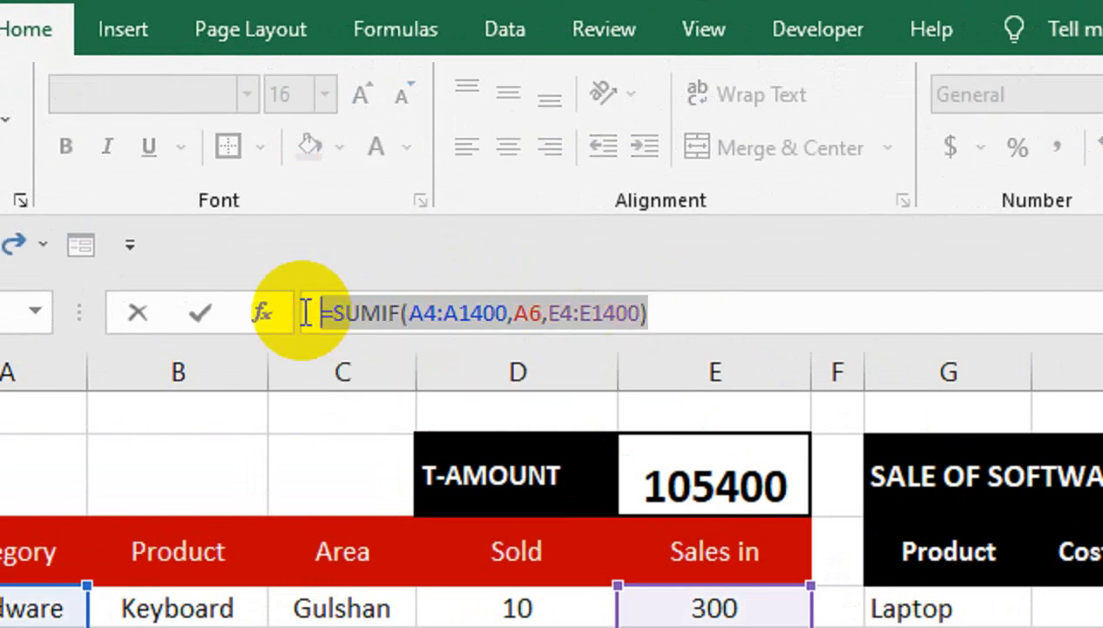
pyautogui.hotkey('ctrl', 'c')
pyautogui.press('Return')
pyautogui.click(819, 444)
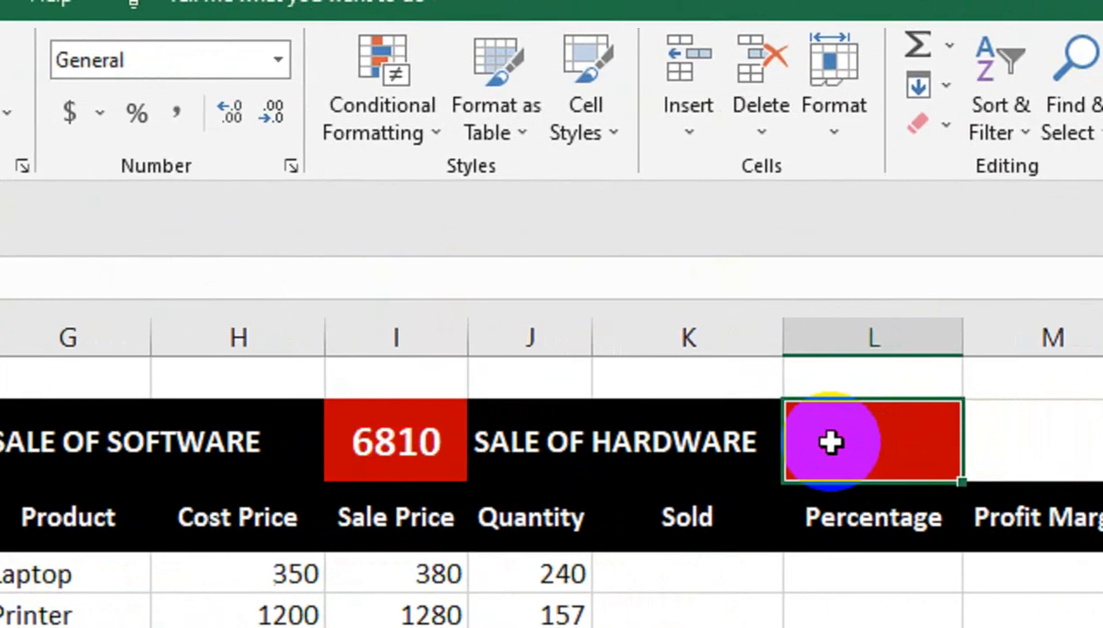
pyautogui.hotkey('ctrl', 'v')
# - Change the criterion of the SUMIF formula in L2 to A4 so that it totals hardware sales
pyautogui.doubleClick(819, 445)
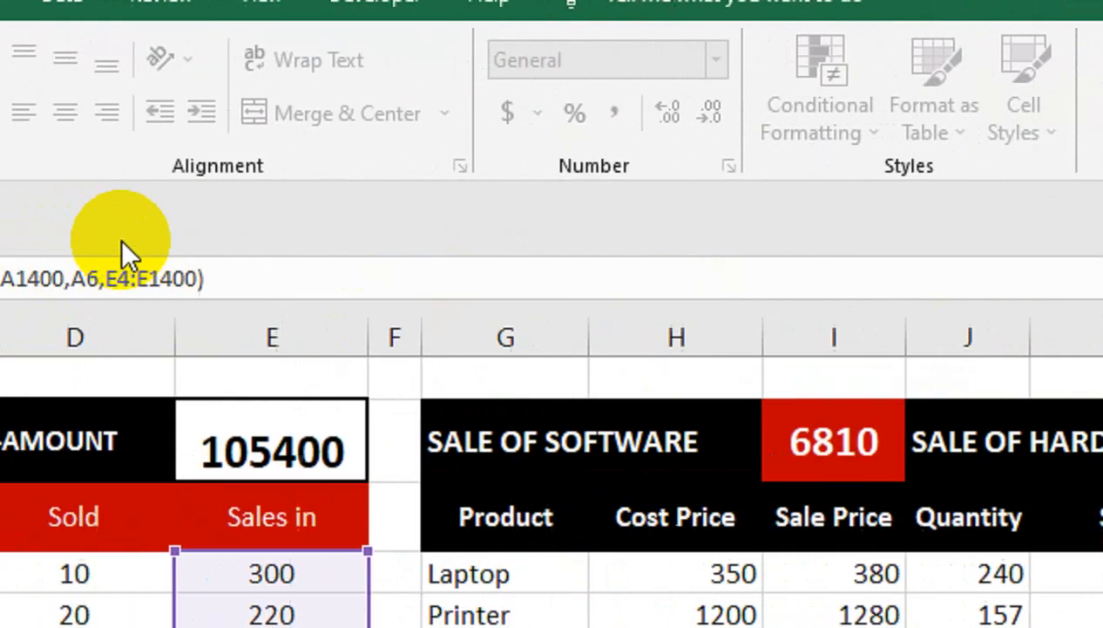
pyautogui.moveTo(277, 270)
pyautogui.mouseDown()
pyautogui.moveTo(242, 271)
pyautogui.moveTo(290, 271)
pyautogui.mouseUp()
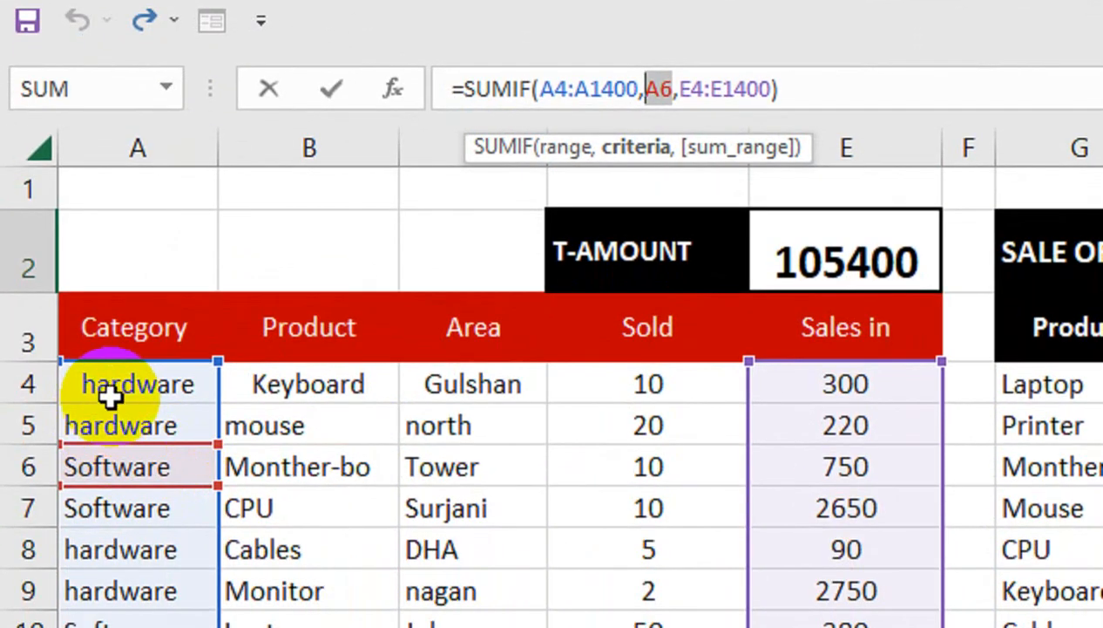
pyautogui.click(183, 384)
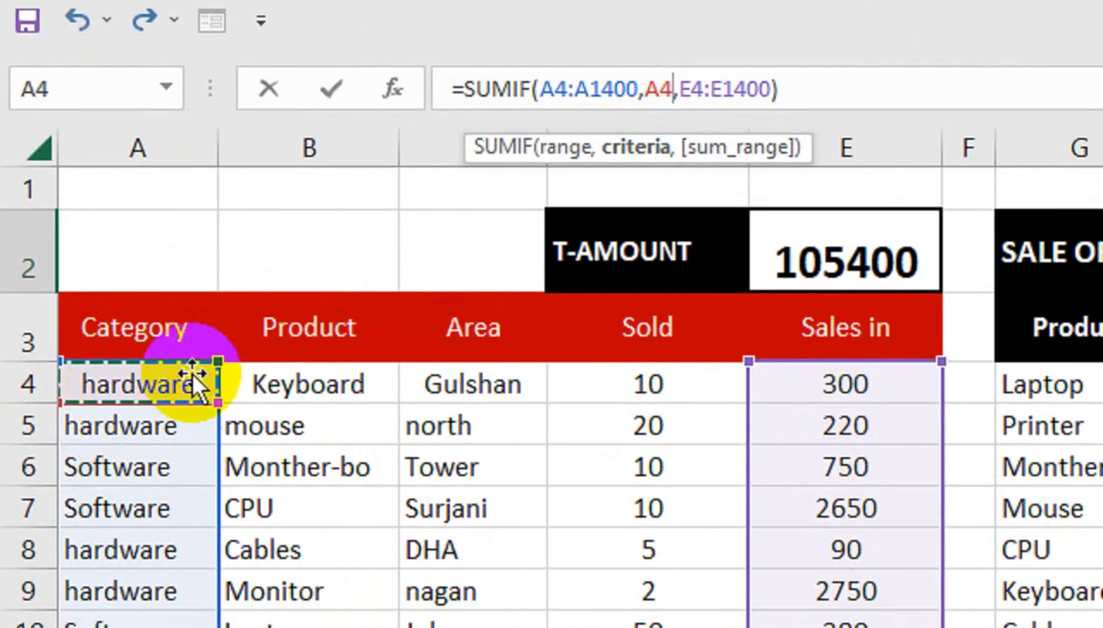
pyautogui.press('Return')
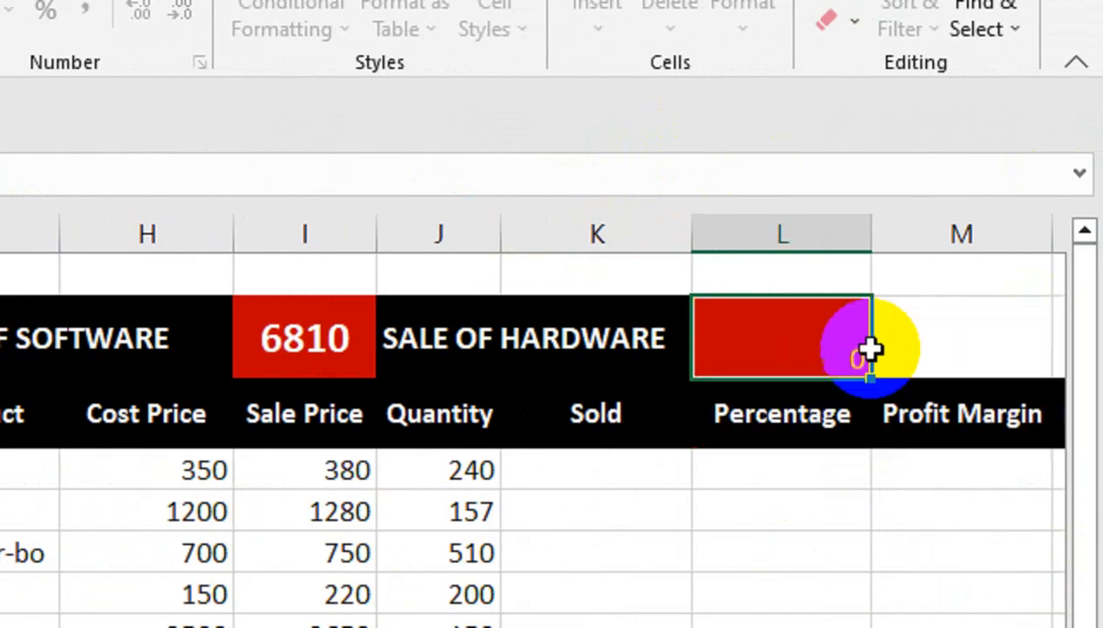
# - Copy the formatting of I2 onto the hardware total in L2 and widen the Sale Price column I slightly
pyautogui.click(299, 360)
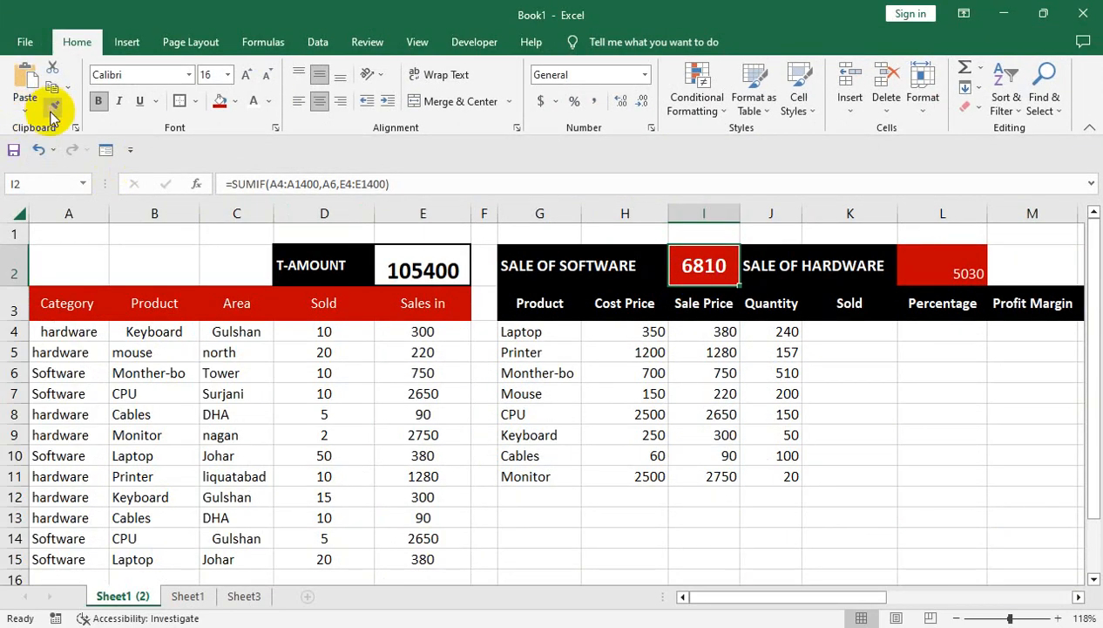
pyautogui.click(52, 109)
pyautogui.click(961, 257)
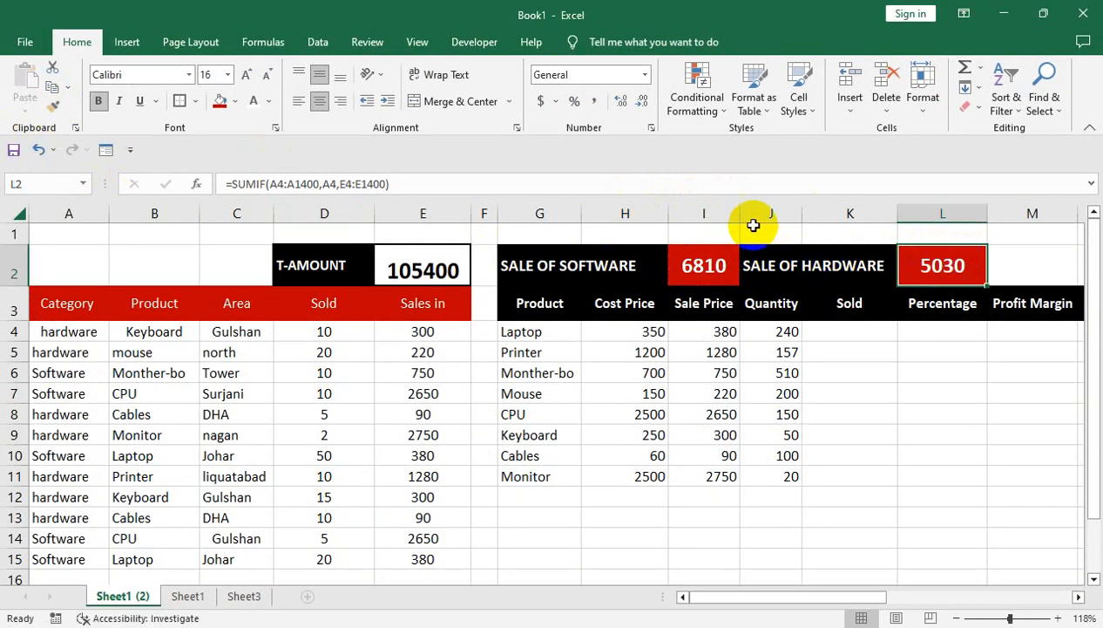
pyautogui.moveTo(740, 215); pyautogui.dragTo(754, 217)
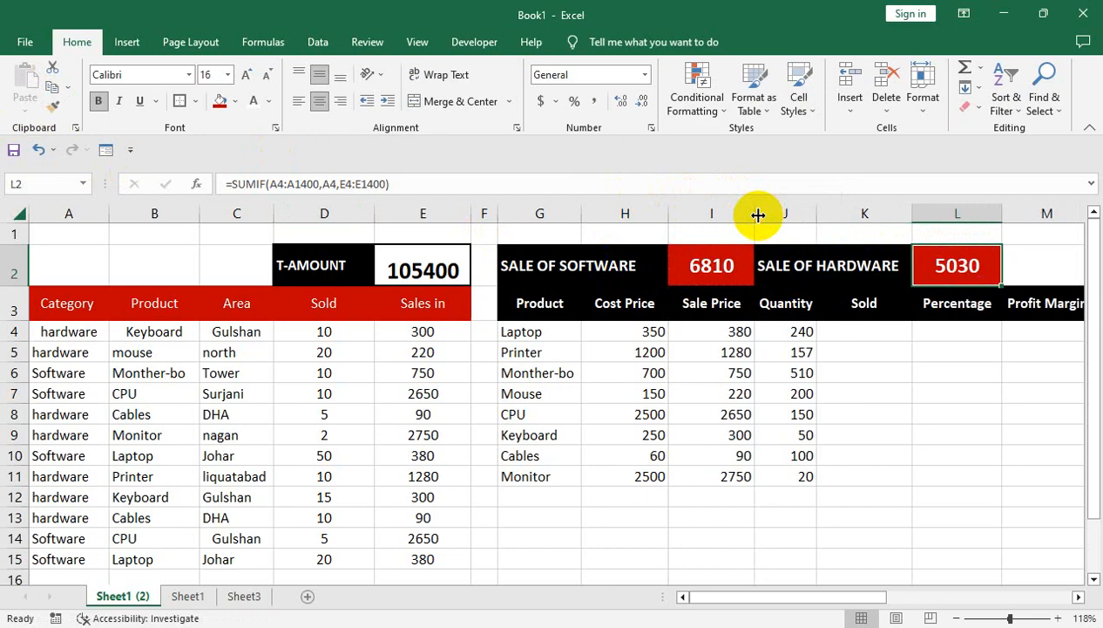
pyautogui.click(651, 256)
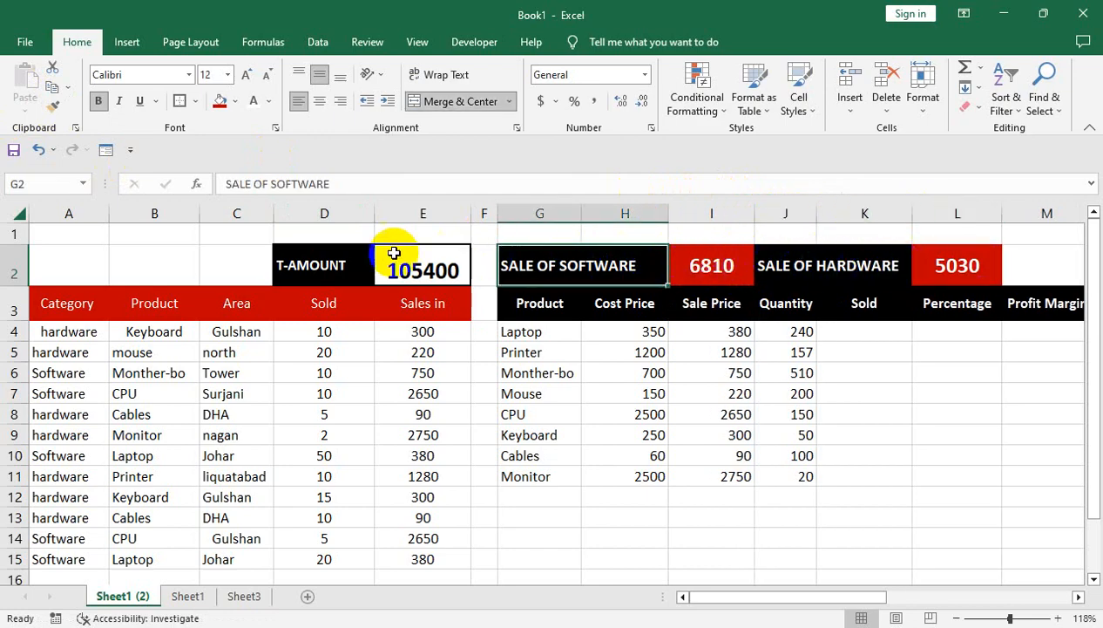
pyautogui.click(934, 265)
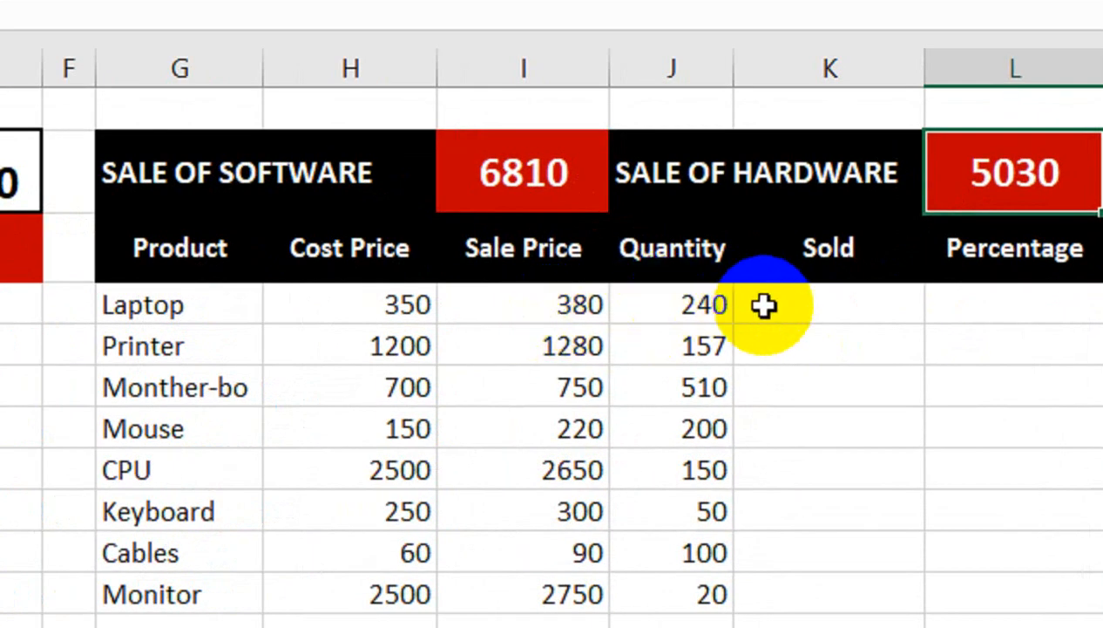
# - Start a SUMIF formula in K4 under Sold with the range B4:B1400 and G4 as the criterion
pyautogui.click(831, 332)
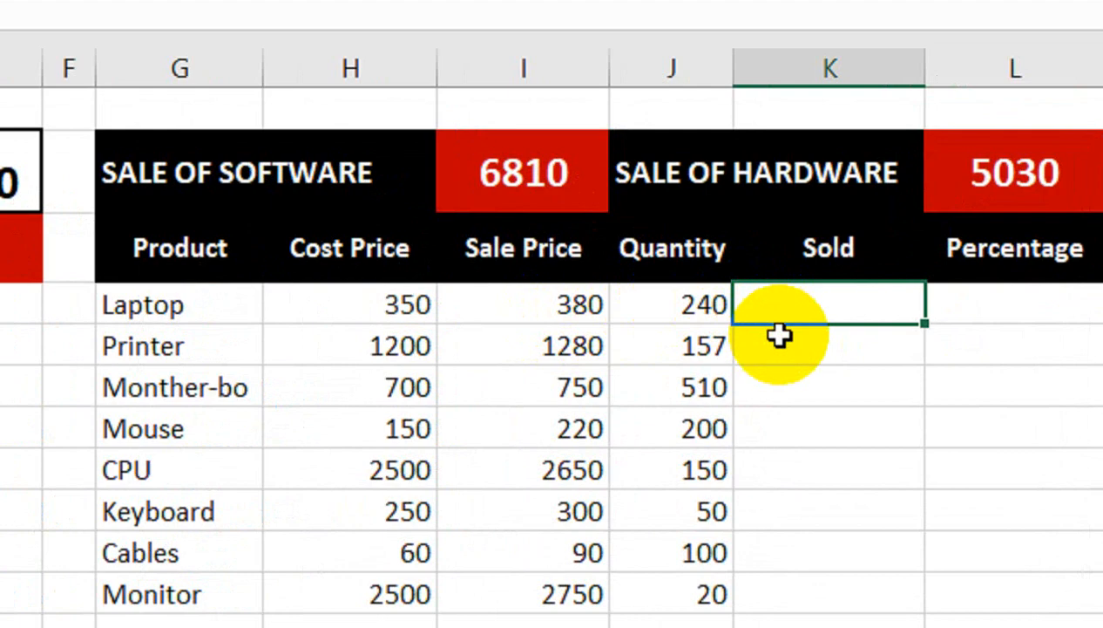
pyautogui.write('=SUMIF')
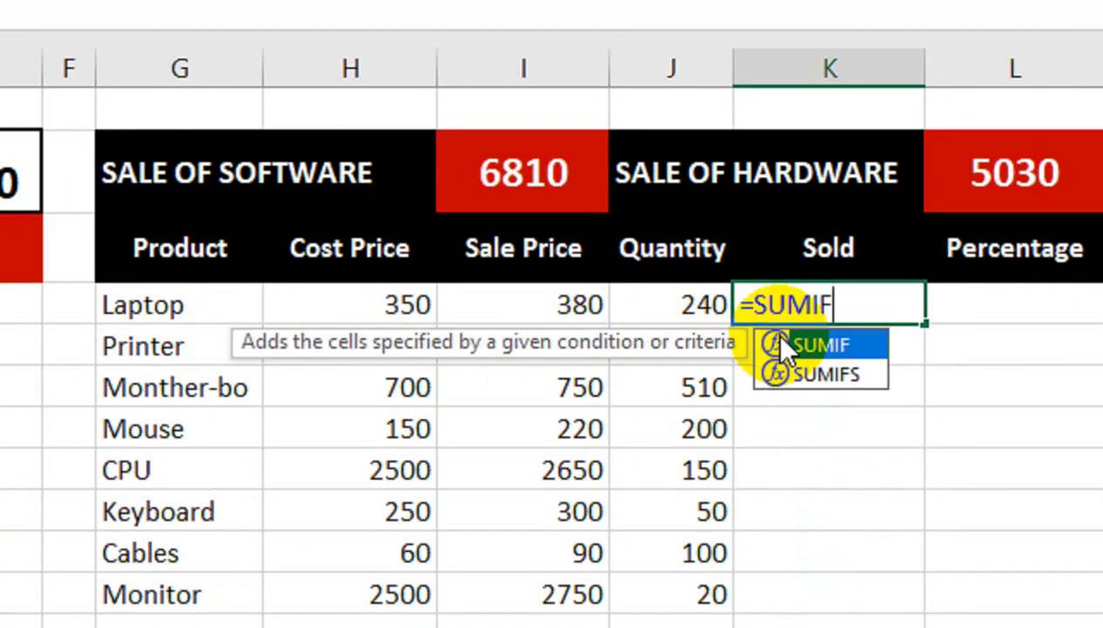
pyautogui.doubleClick(781, 342)
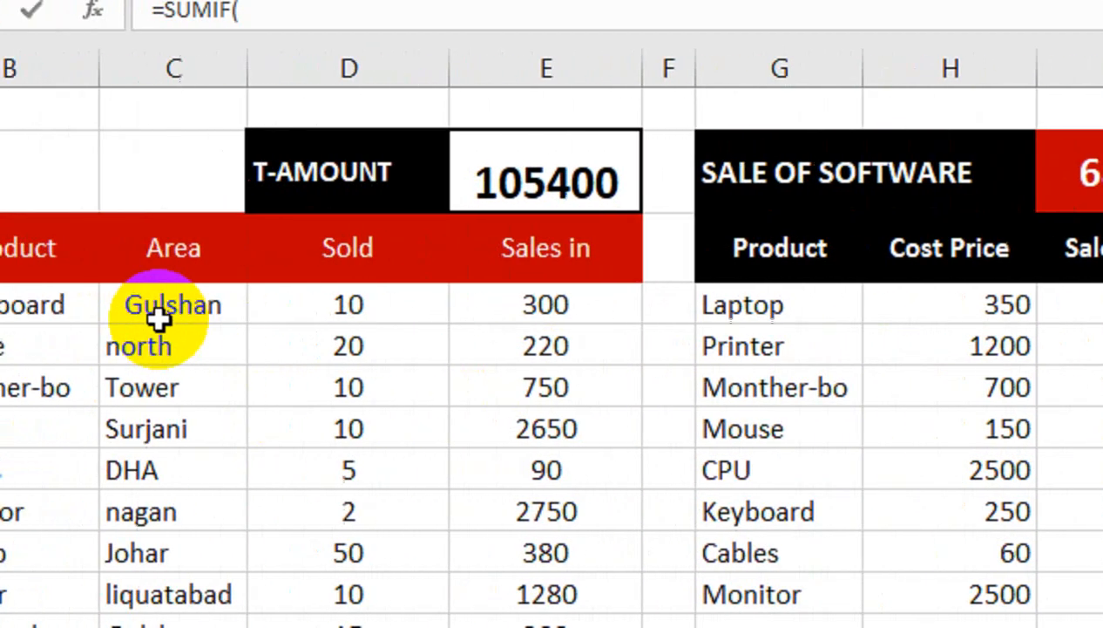
pyautogui.moveTo(39, 303); pyautogui.dragTo(83, 617)
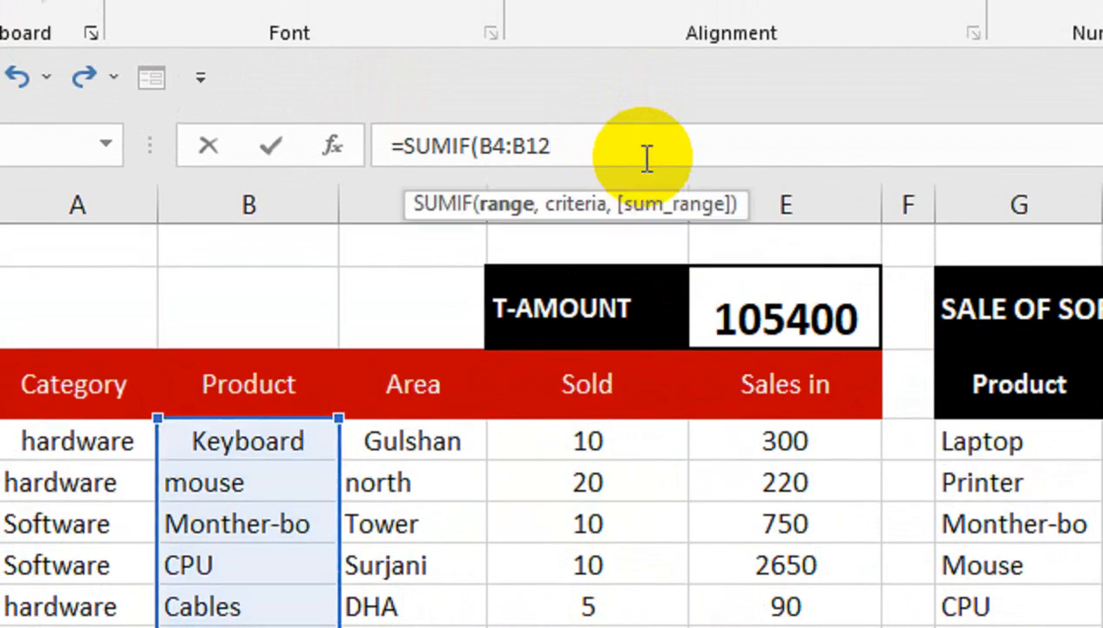
pyautogui.press('BackSpace')
pyautogui.press('BackSpace')
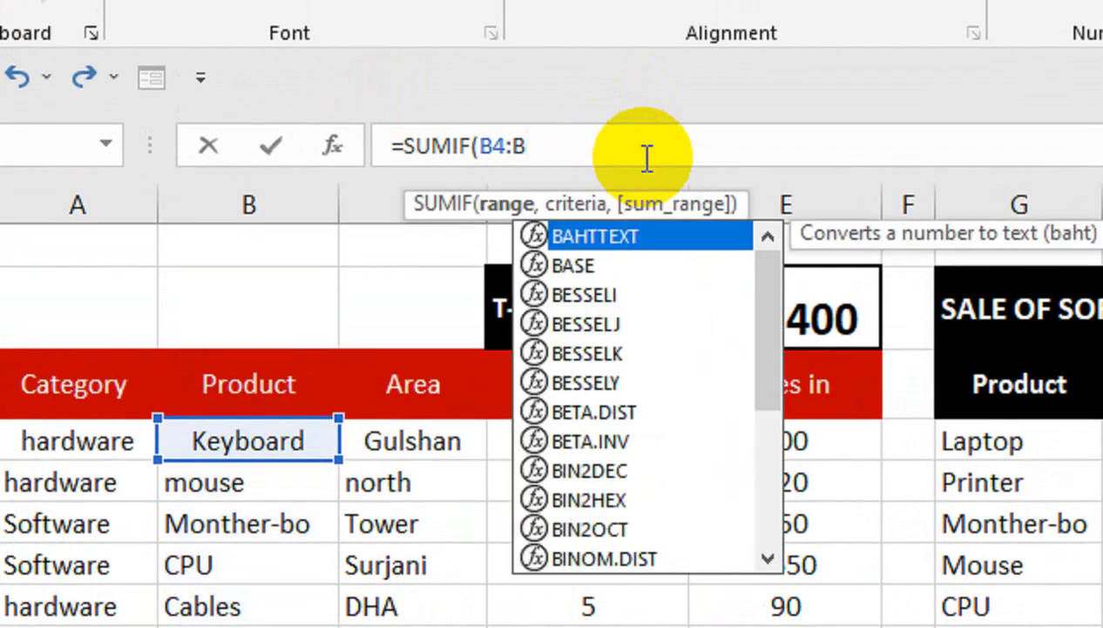
pyautogui.write('1400')
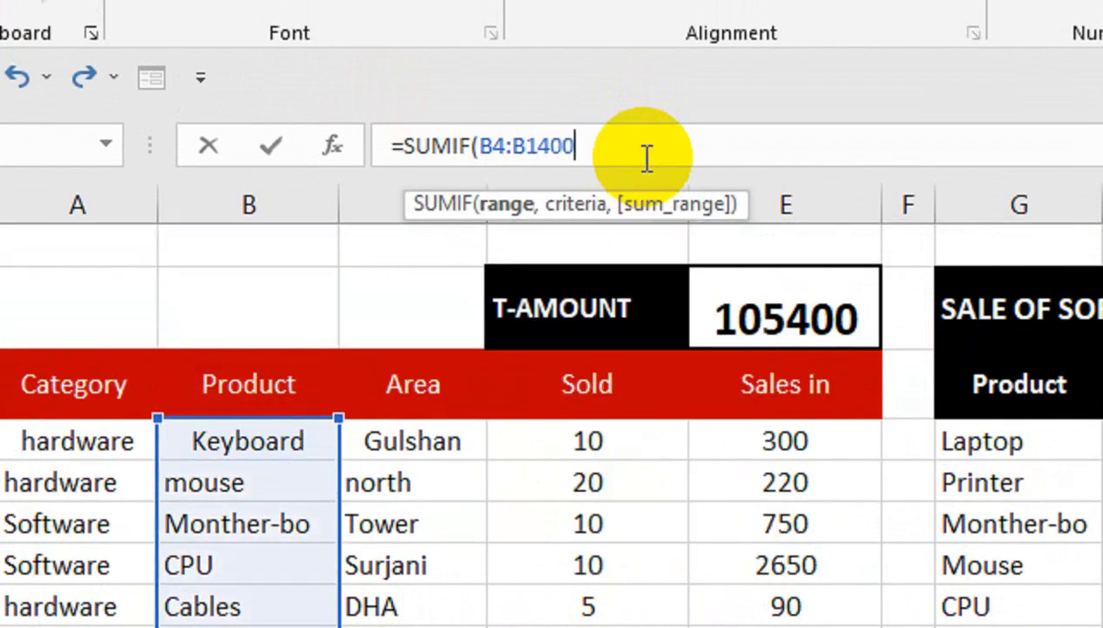
pyautogui.write(',')
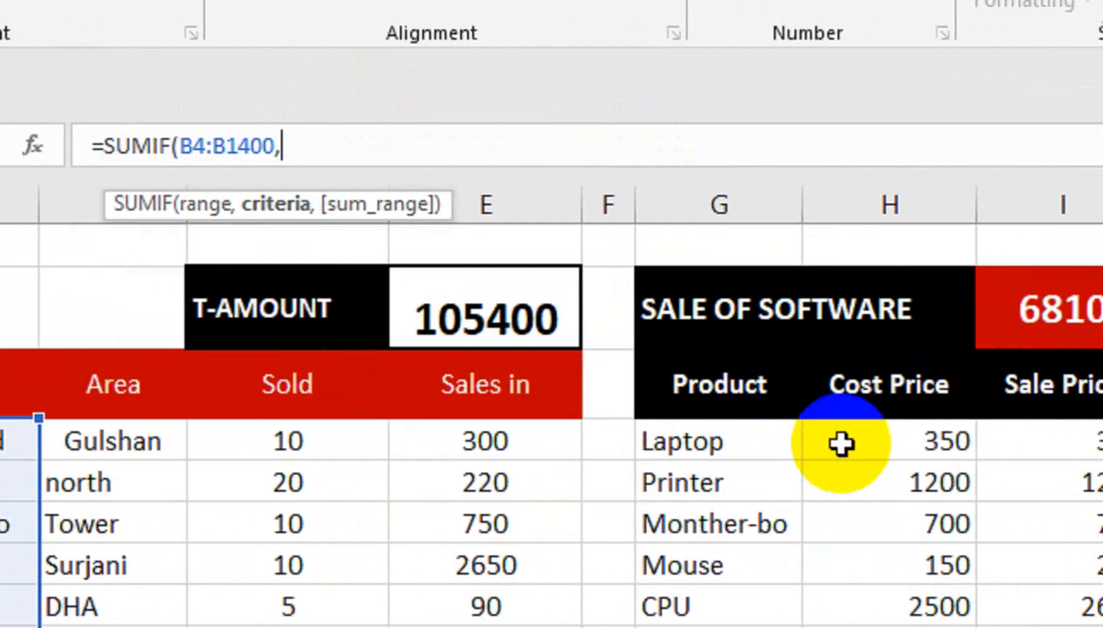
pyautogui.click(748, 446)
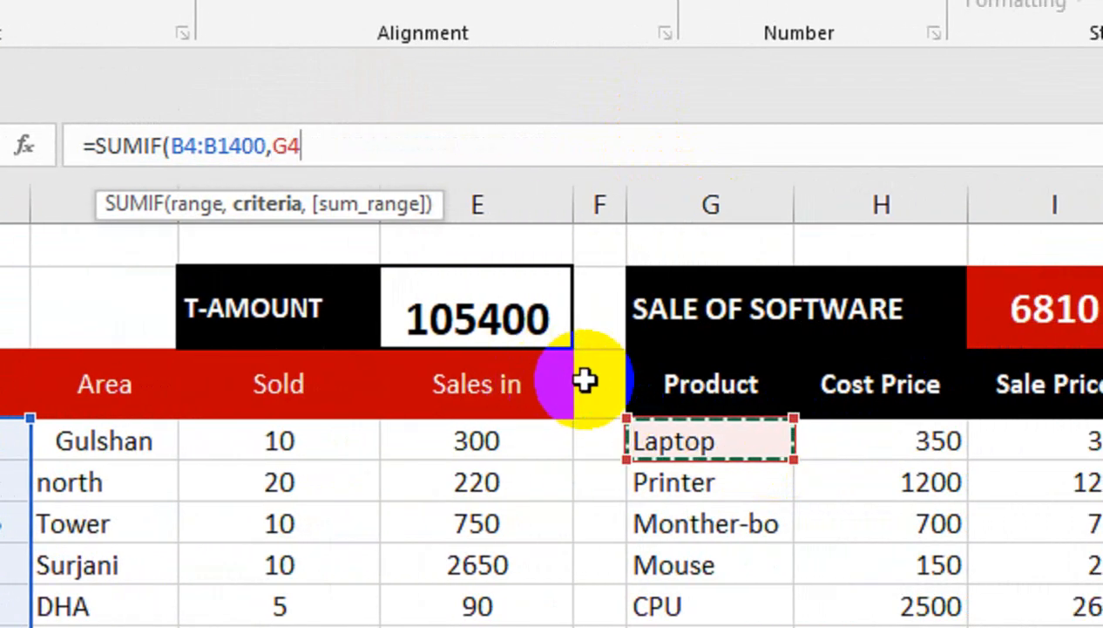
# - Replace the range in the K4 SUMIF formula with the absolute reference $B$4:$B$15
pyautogui.moveTo(269, 148); pyautogui.dragTo(171, 155)
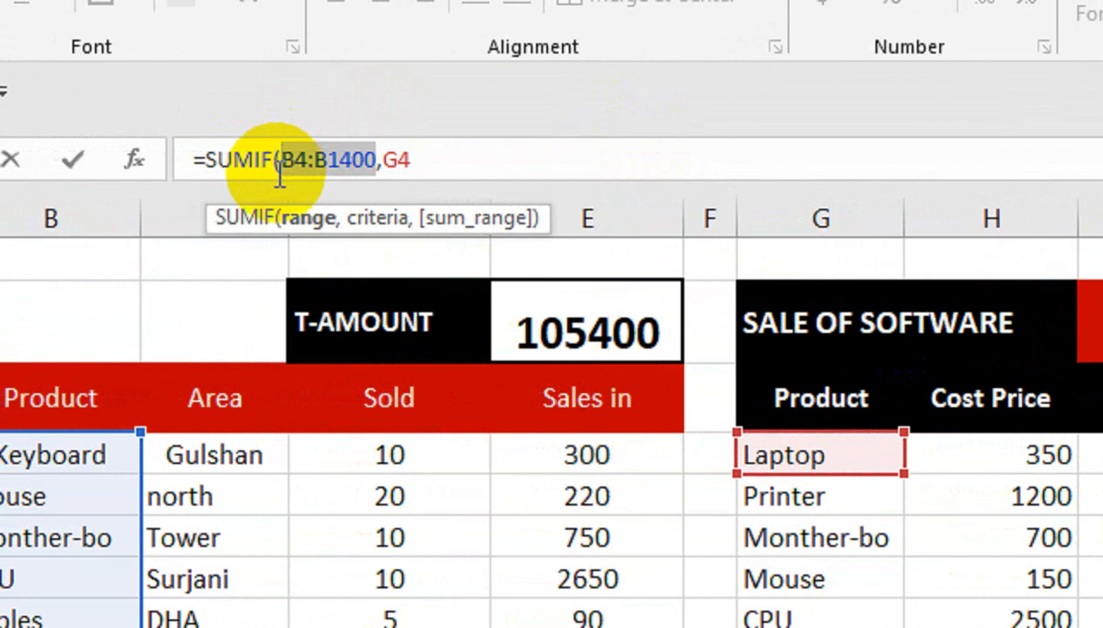
pyautogui.click(112, 460)
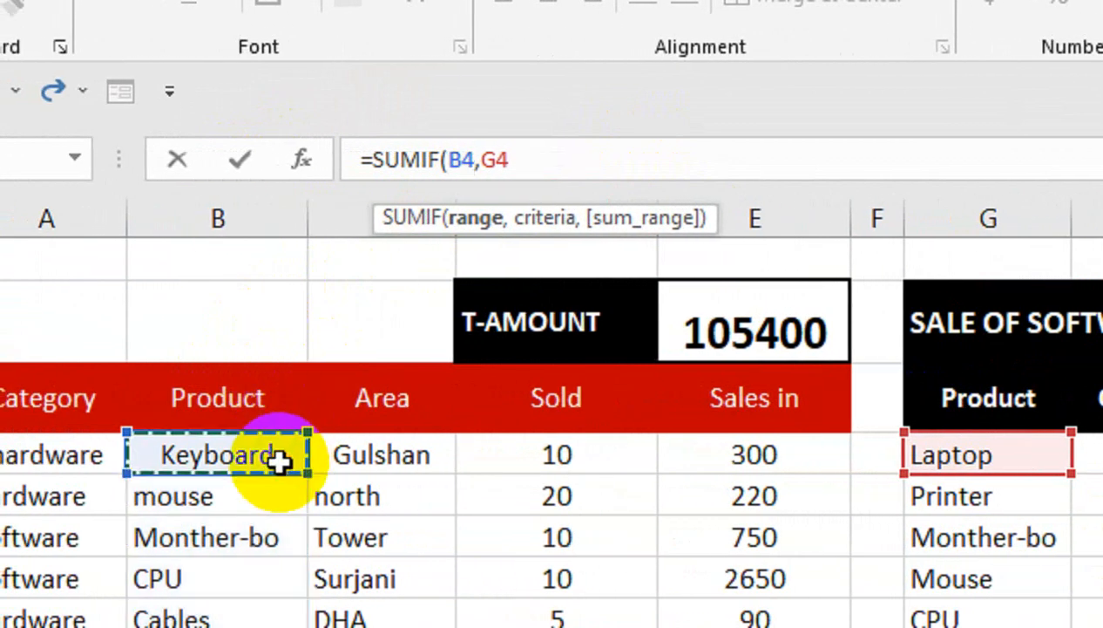
pyautogui.hotkey('ctrl', 'shift', 'Down')
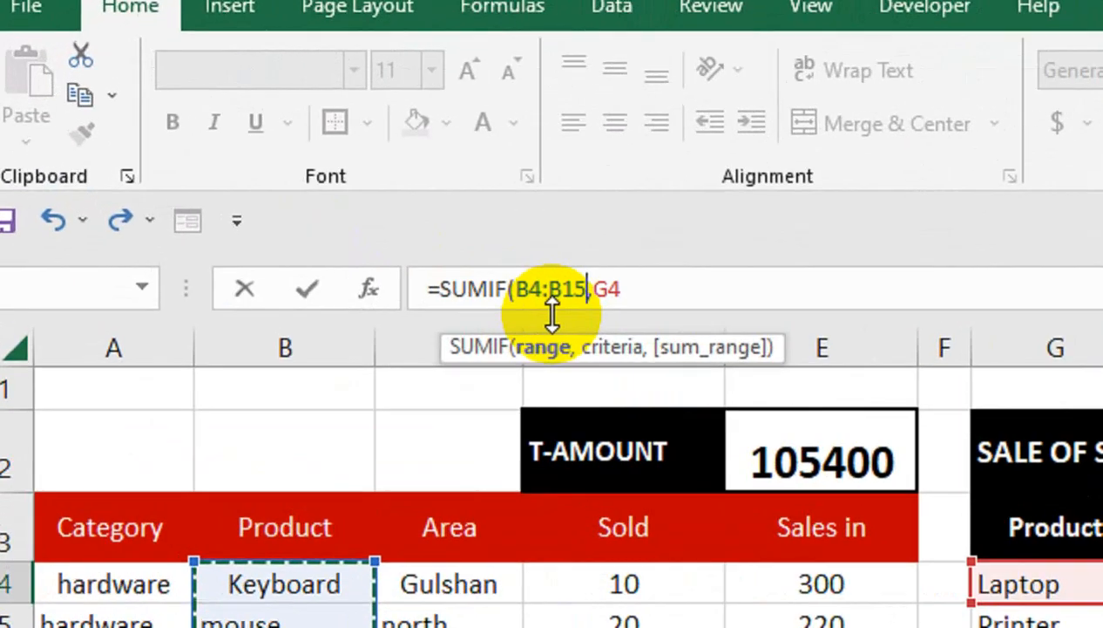
pyautogui.press('F4')
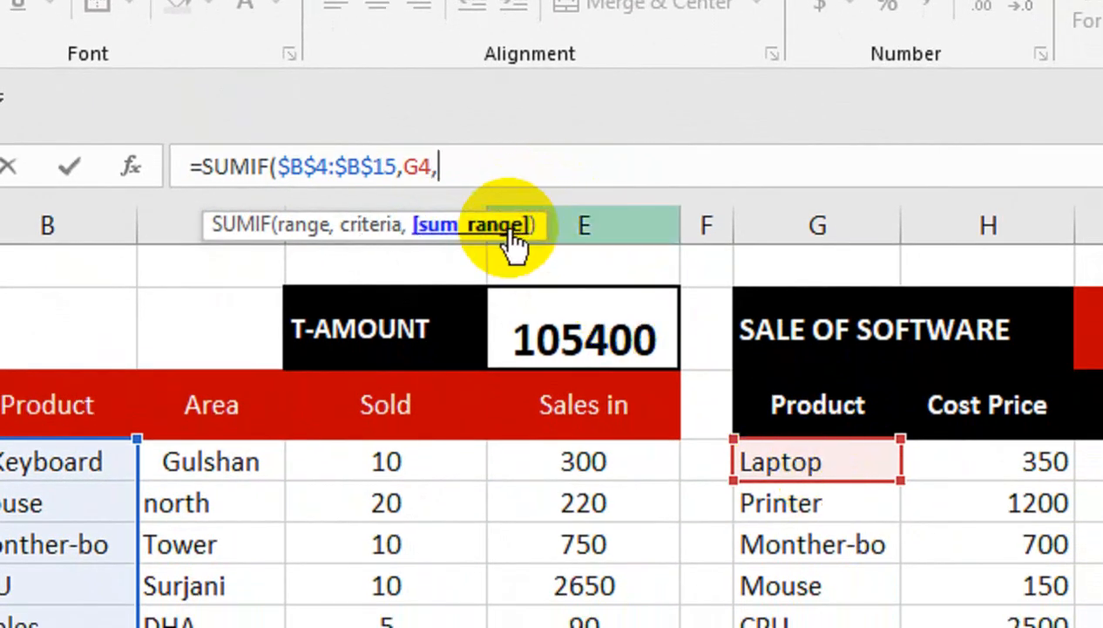
# - Complete the K4 SUMIF formula with the absolute sum range $D$4:$D$15
pyautogui.click(429, 465)
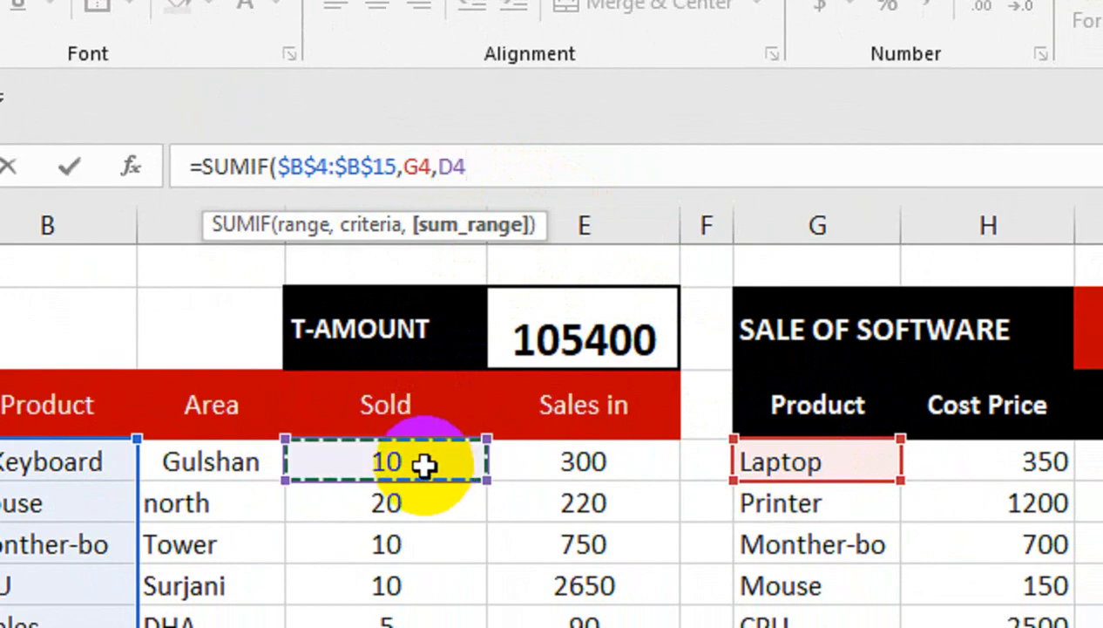
pyautogui.hotkey('ctrl', 'shift', 'Down')
pyautogui.press('F4')
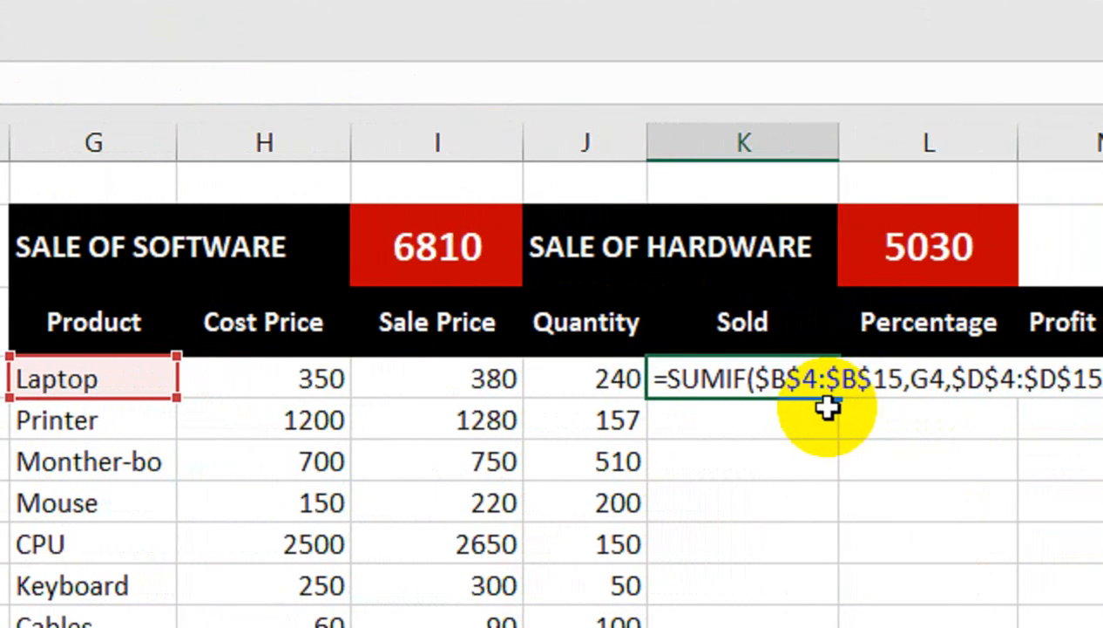
pyautogui.write(')')
pyautogui.press('Return')
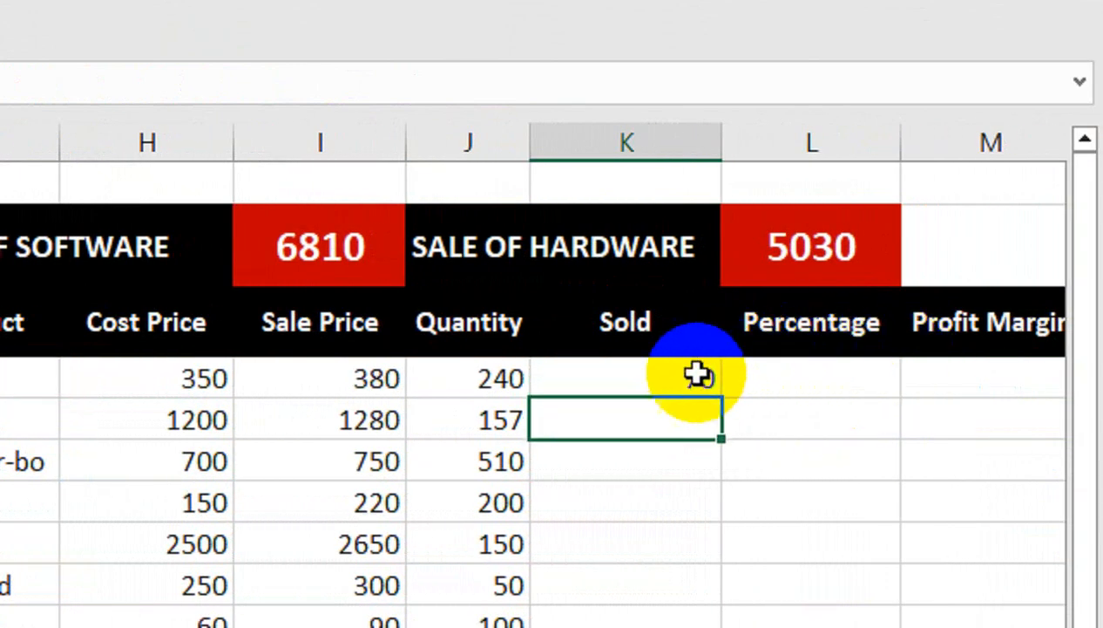
# - Fill the Sold formula from K4 down to K11 and centre the values in K4:K11 horizontally
pyautogui.moveTo(731, 399); pyautogui.dragTo(729, 627)
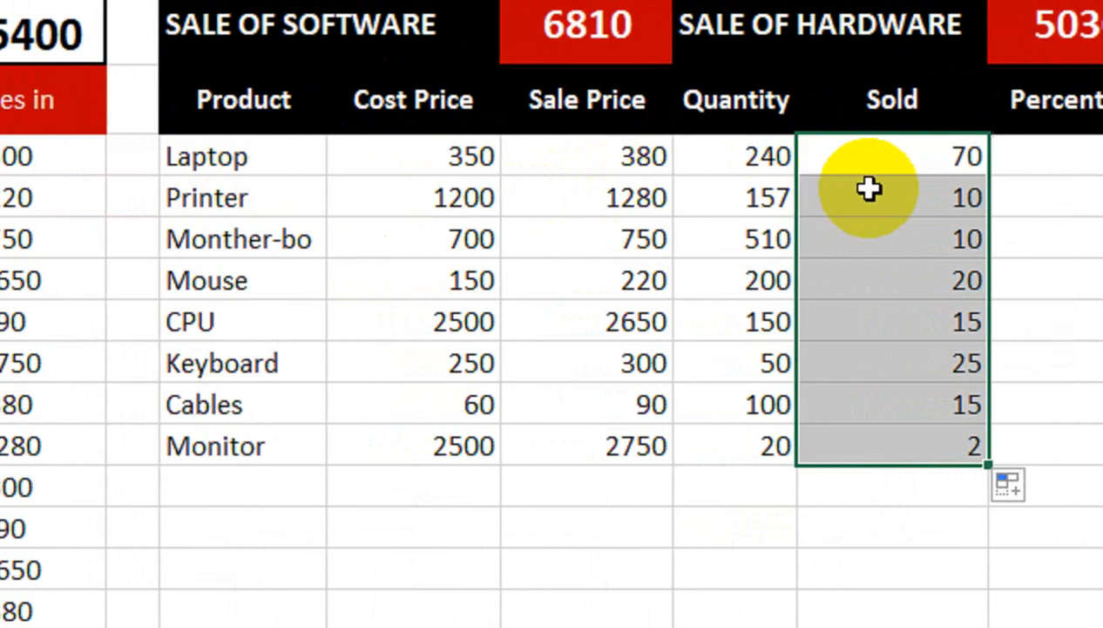
pyautogui.click(950, 156)
pyautogui.moveTo(891, 156); pyautogui.dragTo(908, 369)
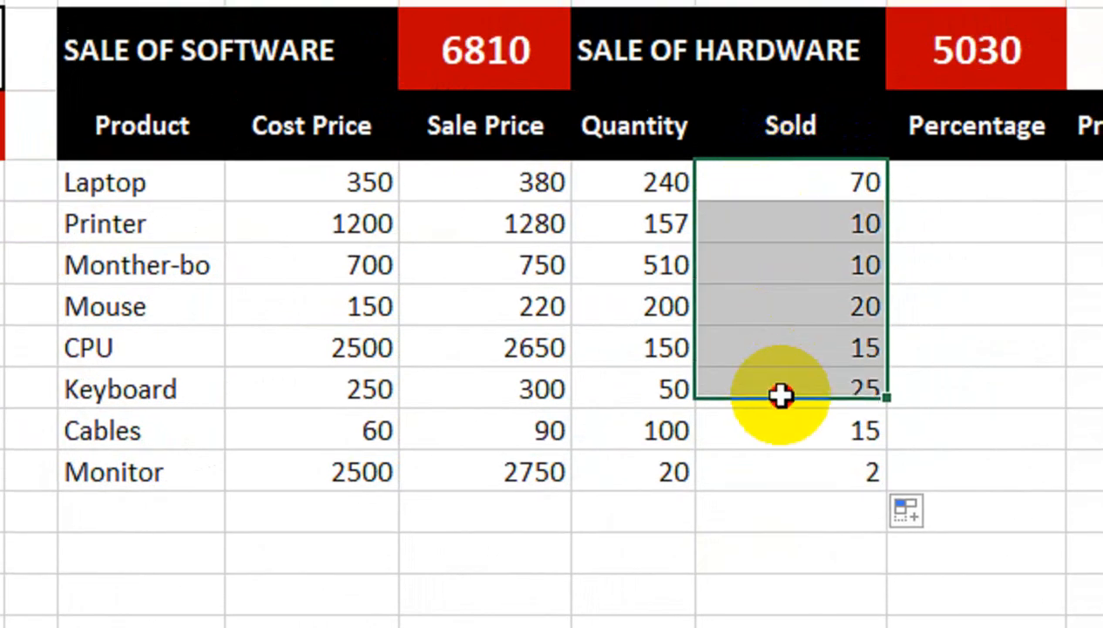
pyautogui.moveTo(781, 395); pyautogui.dragTo(788, 468)
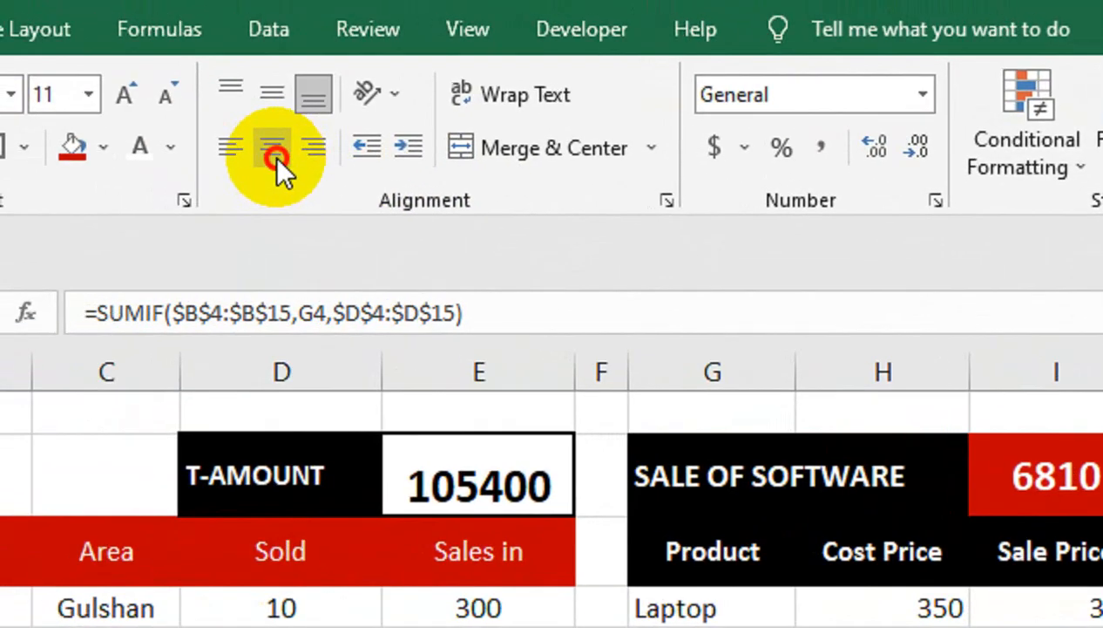
pyautogui.click(274, 150)
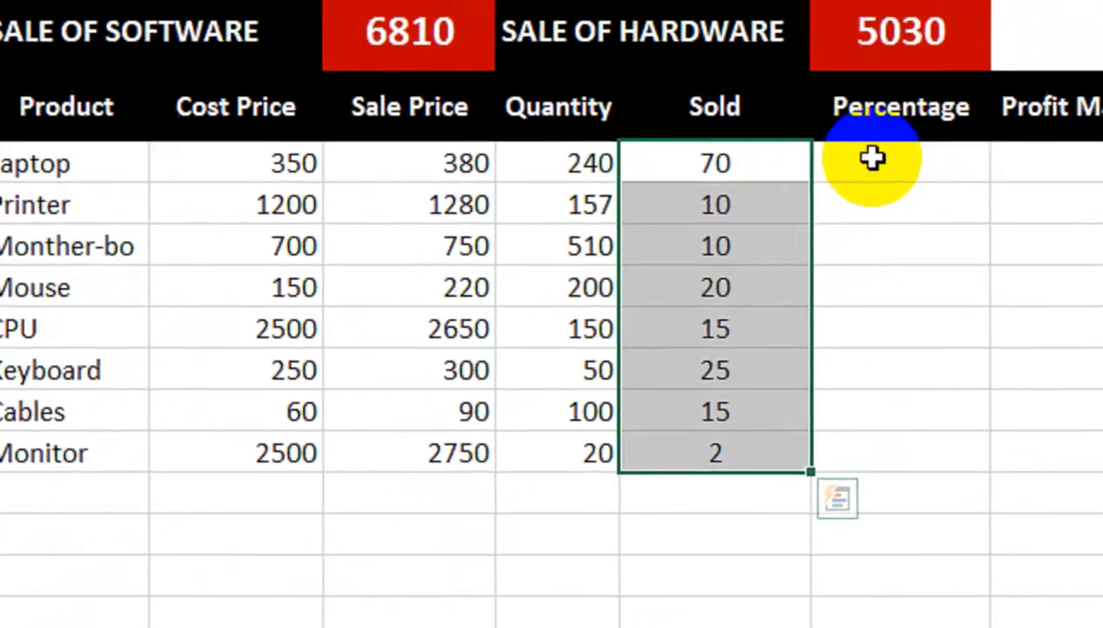
# - Enter the formula =(K4/J4)*100 in L4 under Percentage
pyautogui.click(871, 158)
pyautogui.write('=(')
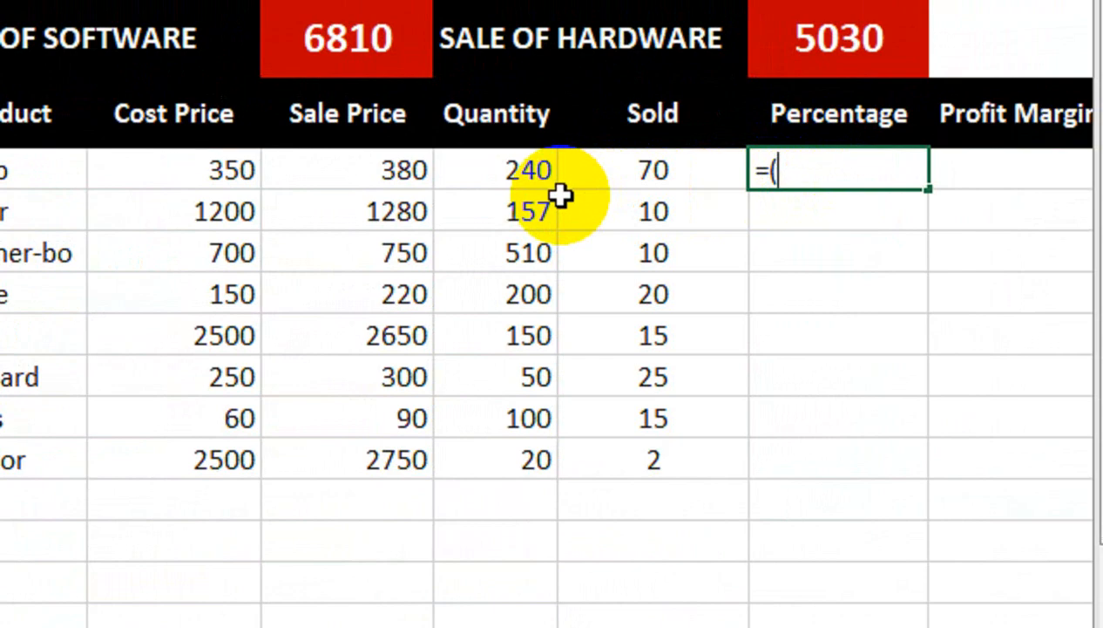
pyautogui.press('Escape')
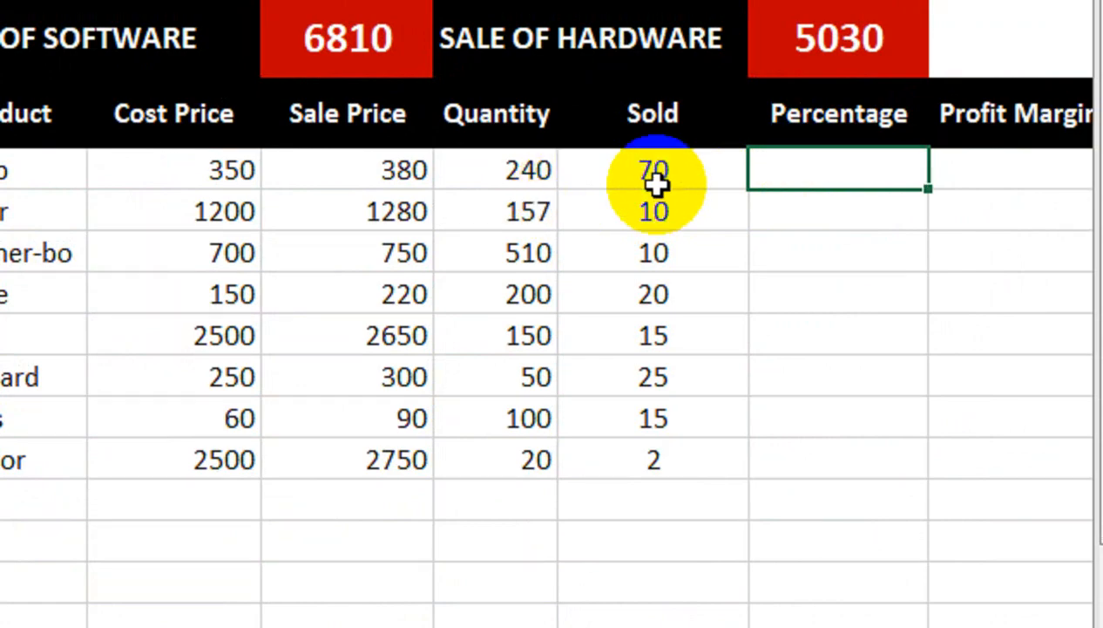
pyautogui.press('Right')
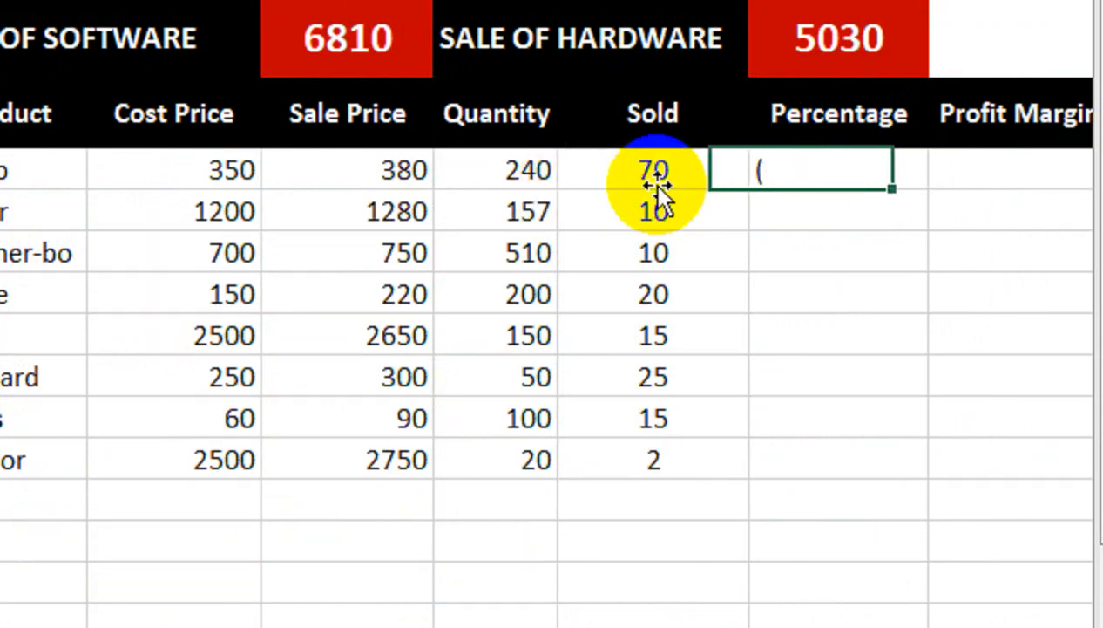
pyautogui.write('=(')
pyautogui.click(654, 183)
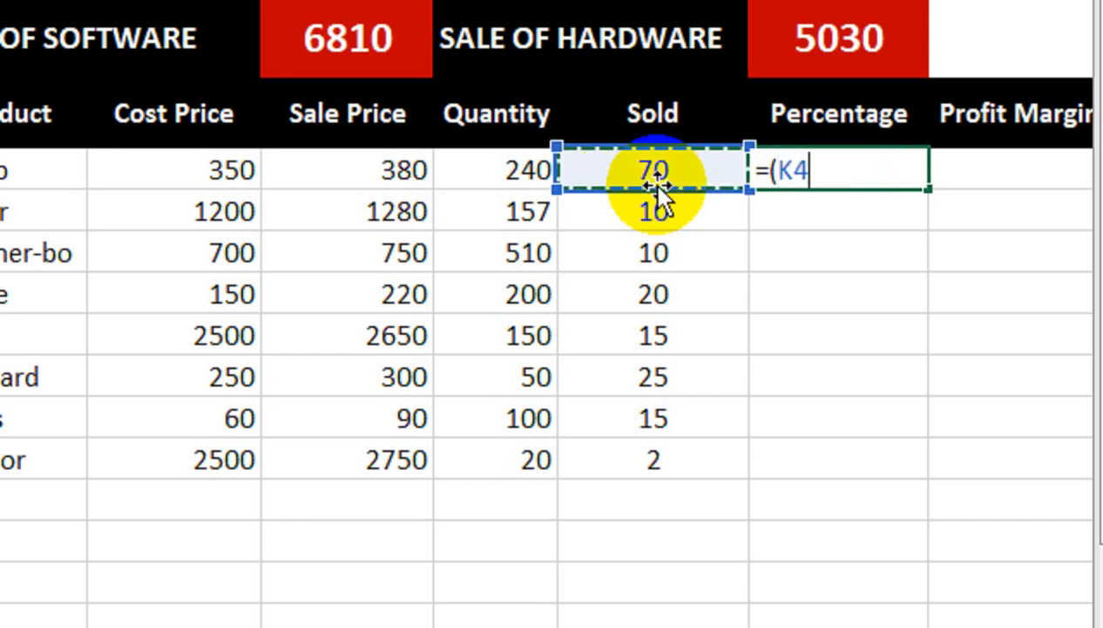
pyautogui.write('/')
pyautogui.press('Left')
pyautogui.press('Left')
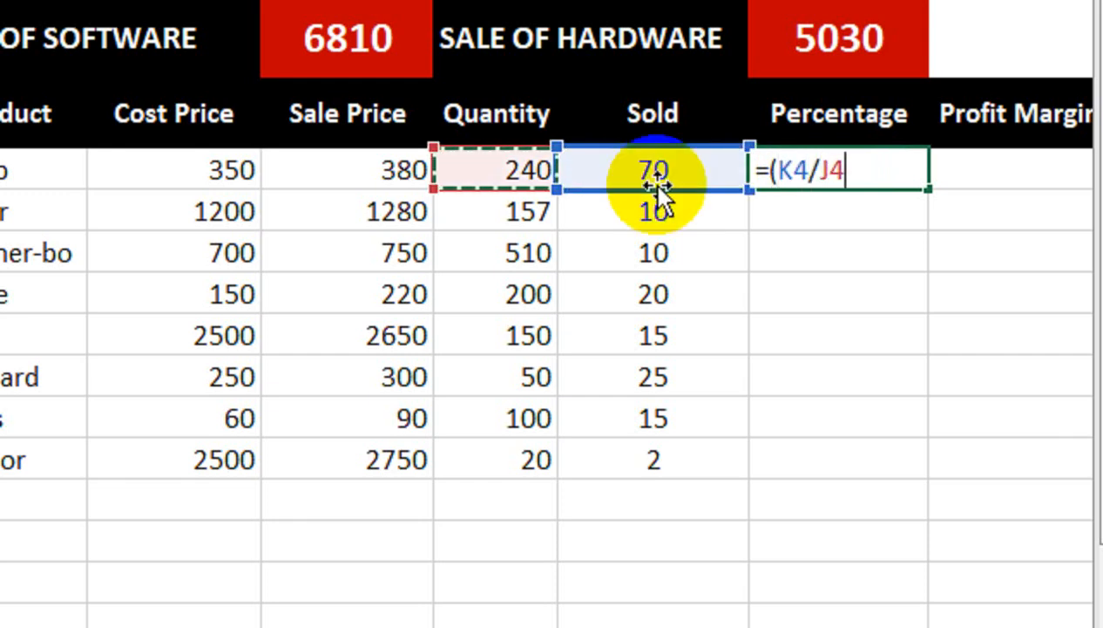
pyautogui.write(')*100')
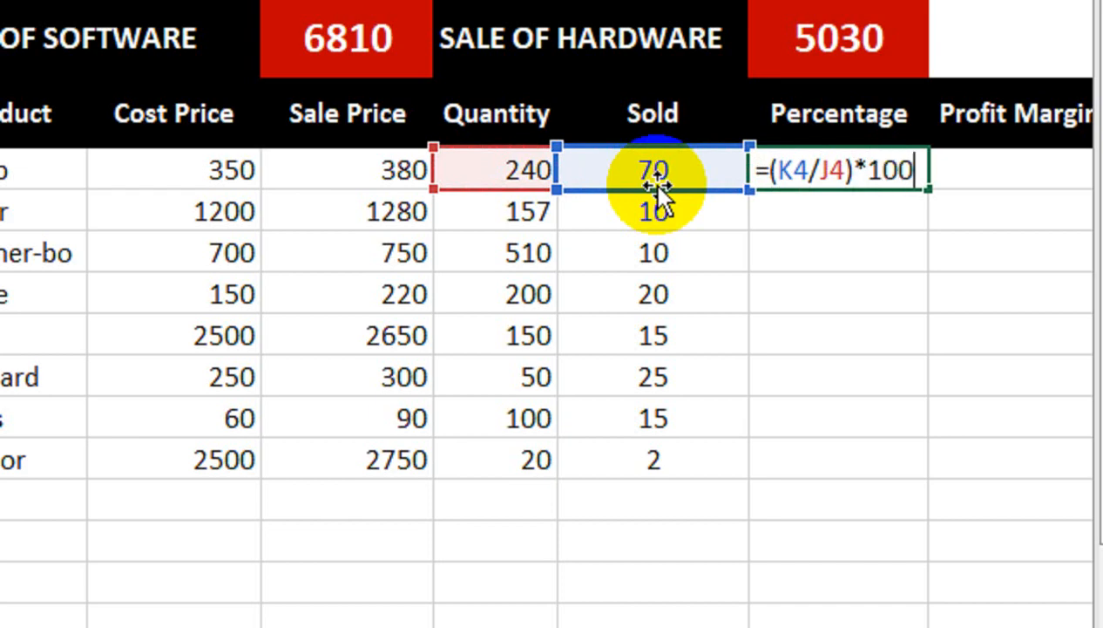
pyautogui.press('Return')
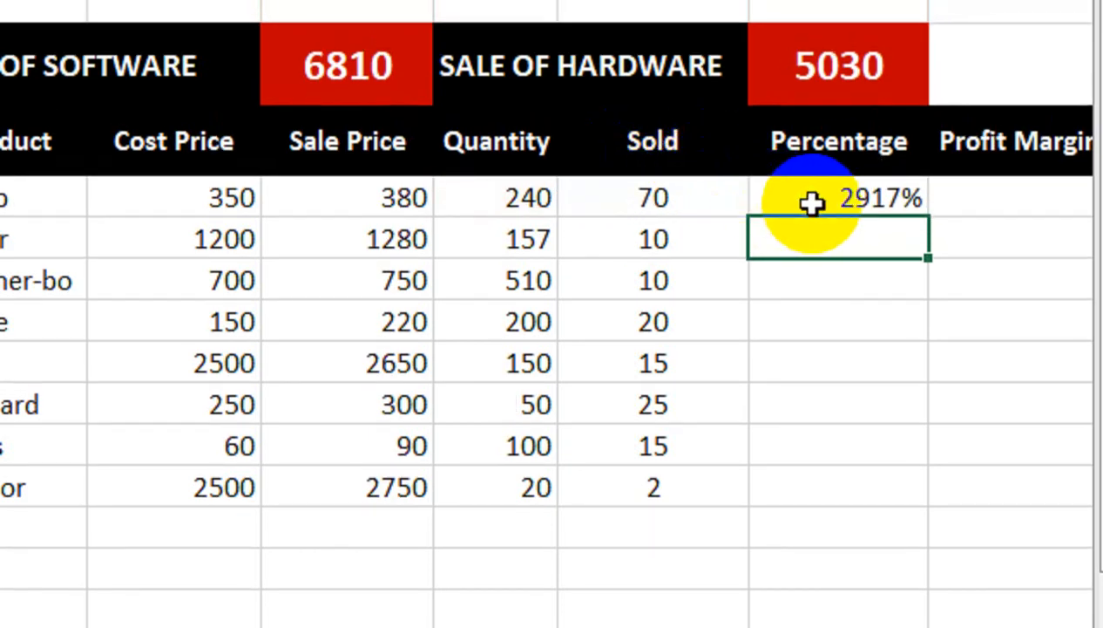
# - Set the number format of the Percentage cell L4 to General
pyautogui.click(813, 174)
pyautogui.click(277, 150)
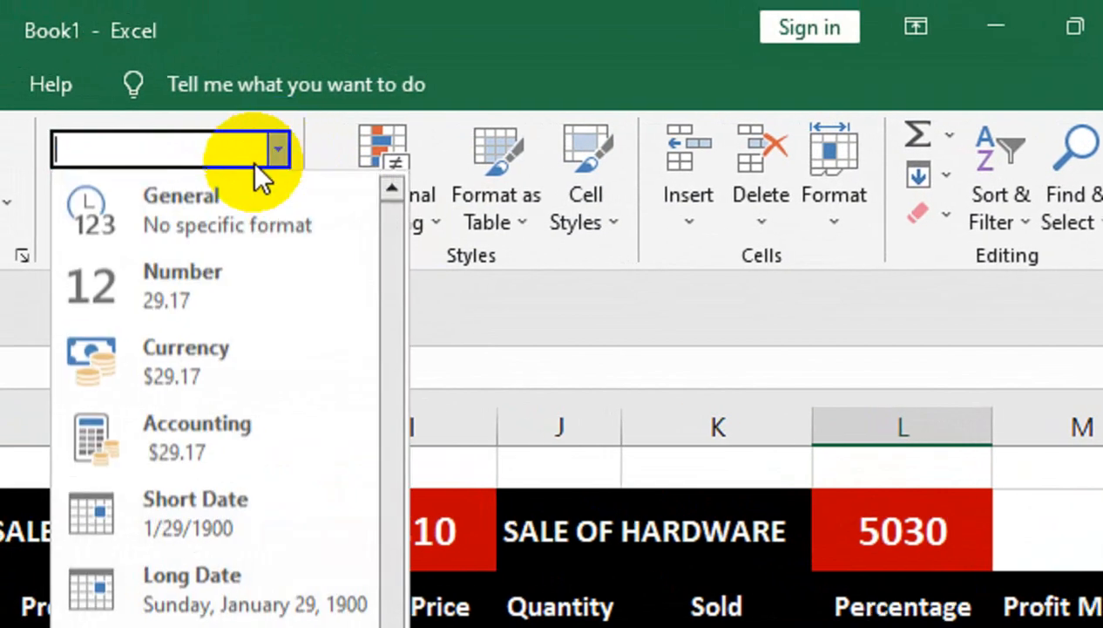
pyautogui.click(218, 209)
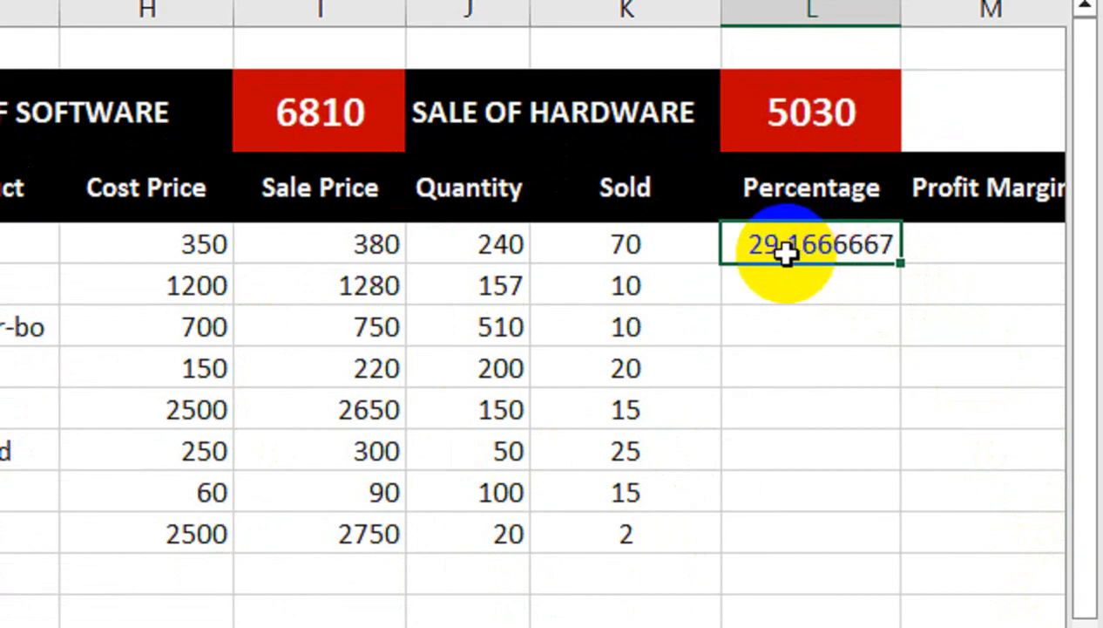
# - Remove *100 from the Percentage formula in L4, leaving =(K4/J4)
pyautogui.doubleClick(787, 253)
pyautogui.moveTo(828, 246); pyautogui.dragTo(883, 248)
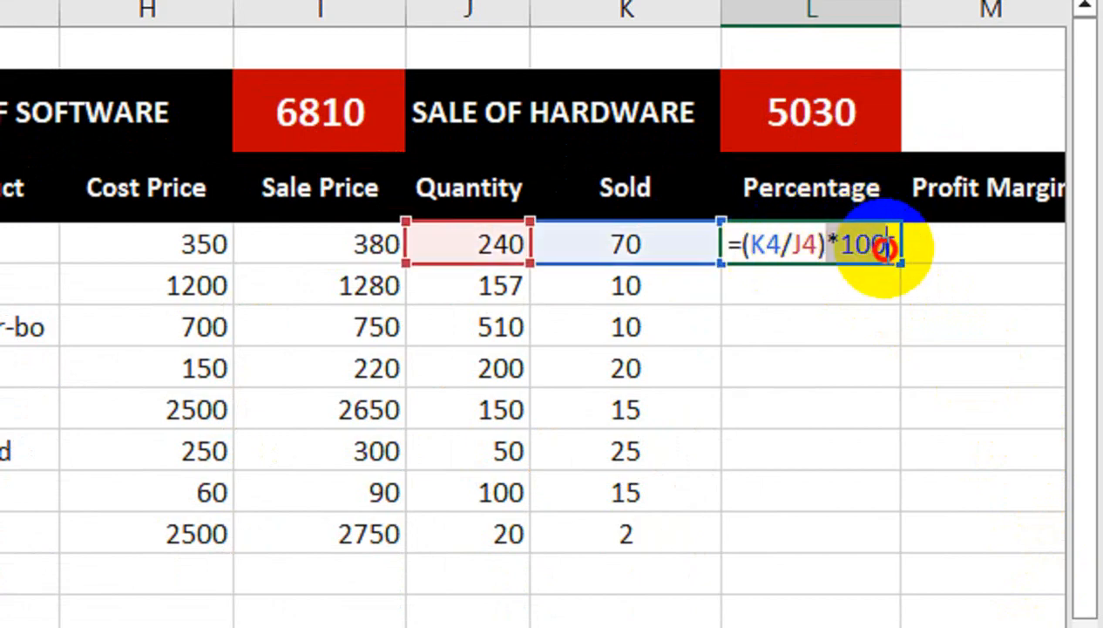
pyautogui.press('Return')
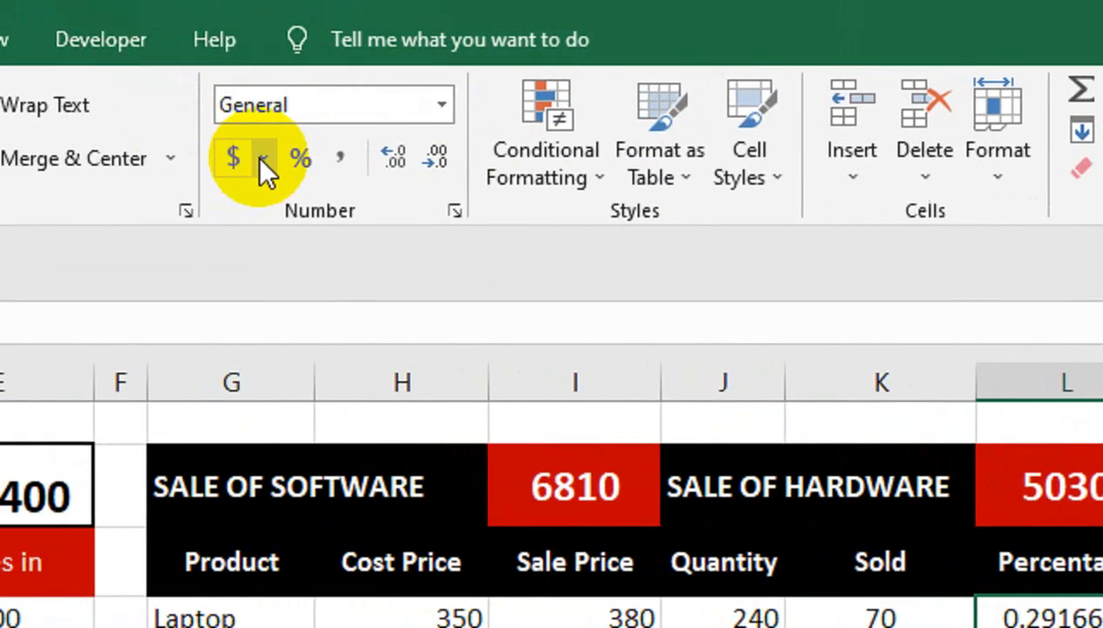
# - Apply the percent format to L4 and fill its formula down to L11
pyautogui.click(298, 158)
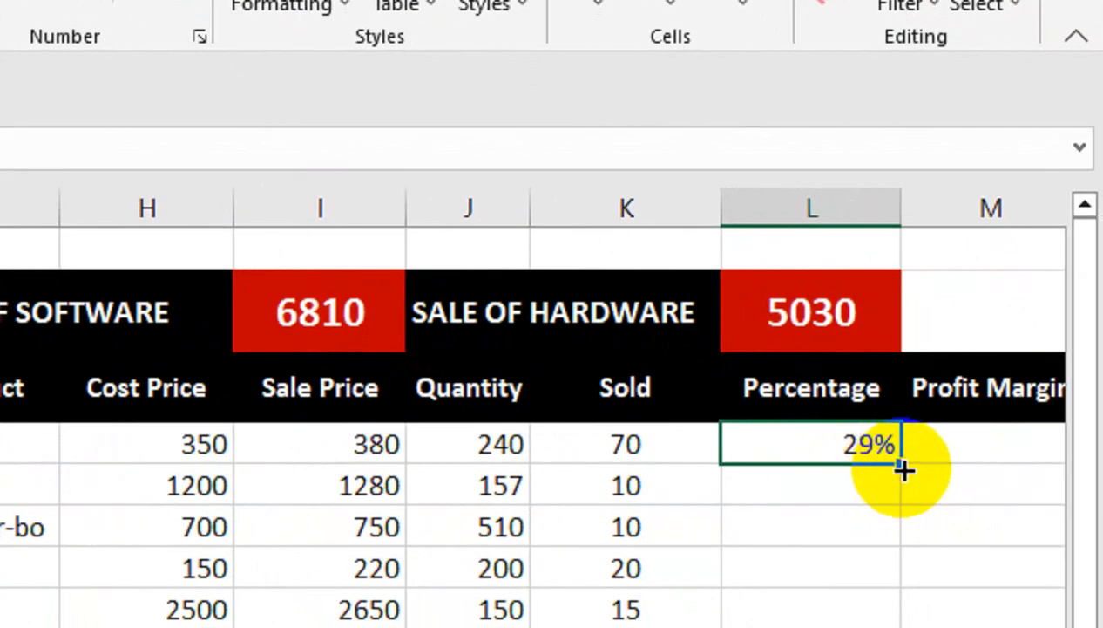
pyautogui.doubleClick(903, 469)
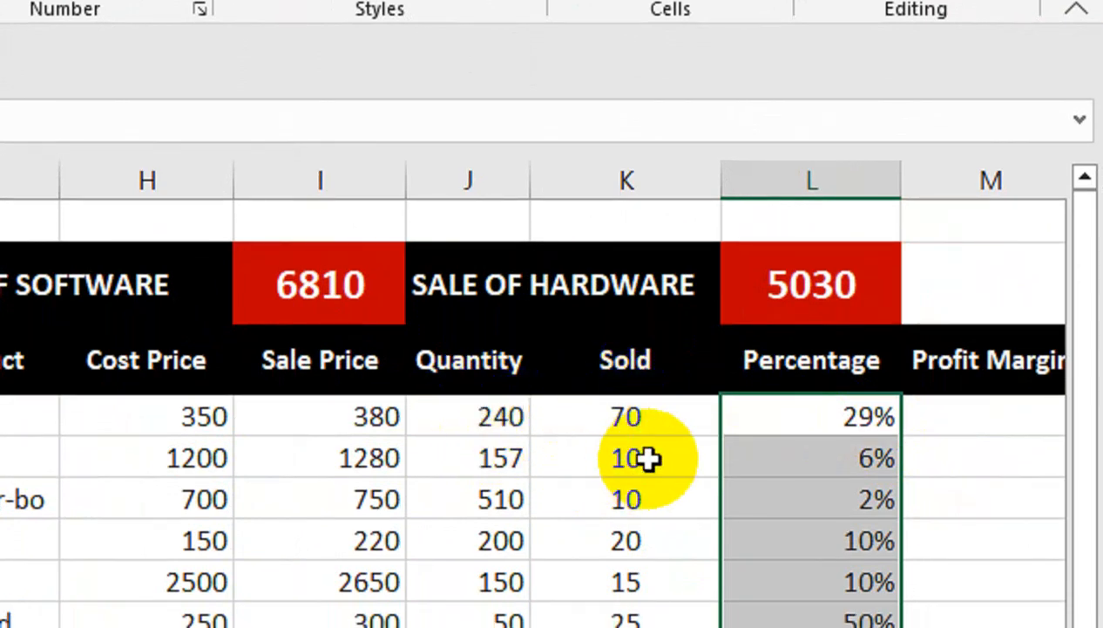
# - Test the Percentage formula by entering 51 as the Sold quantity in K4, and undo the entry
pyautogui.click(679, 412)
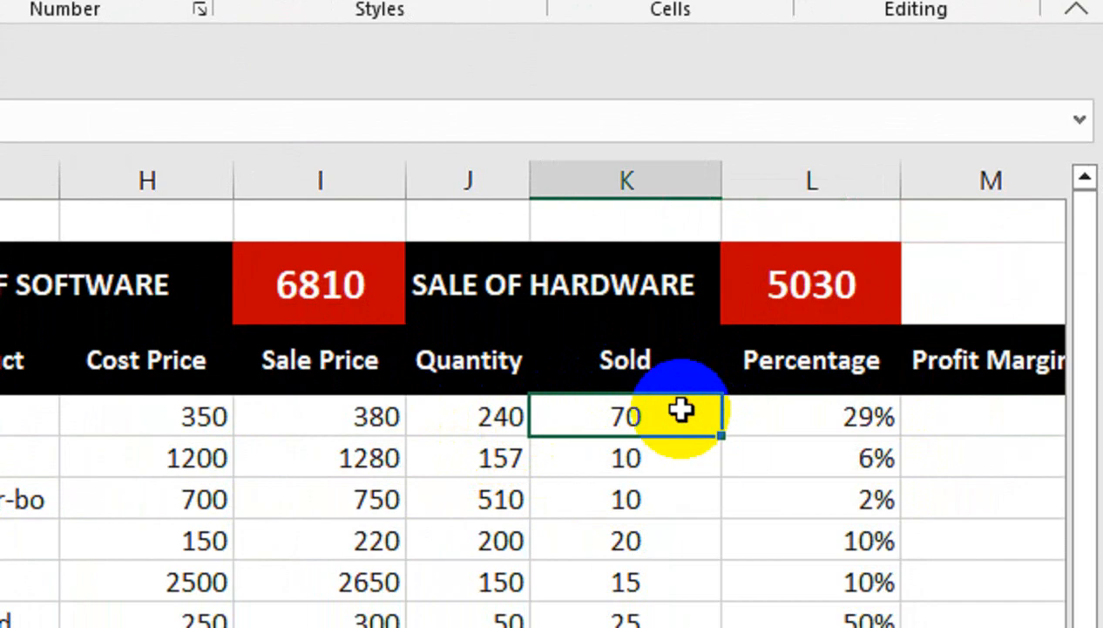
pyautogui.press('Return')
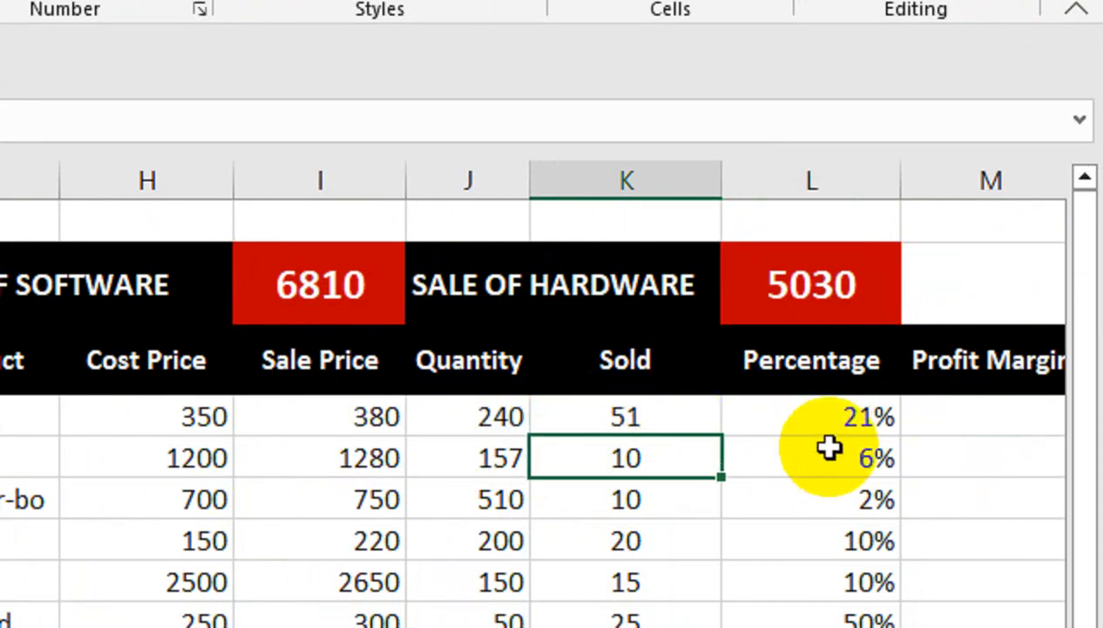
pyautogui.hotkey('ctrl', 'z')
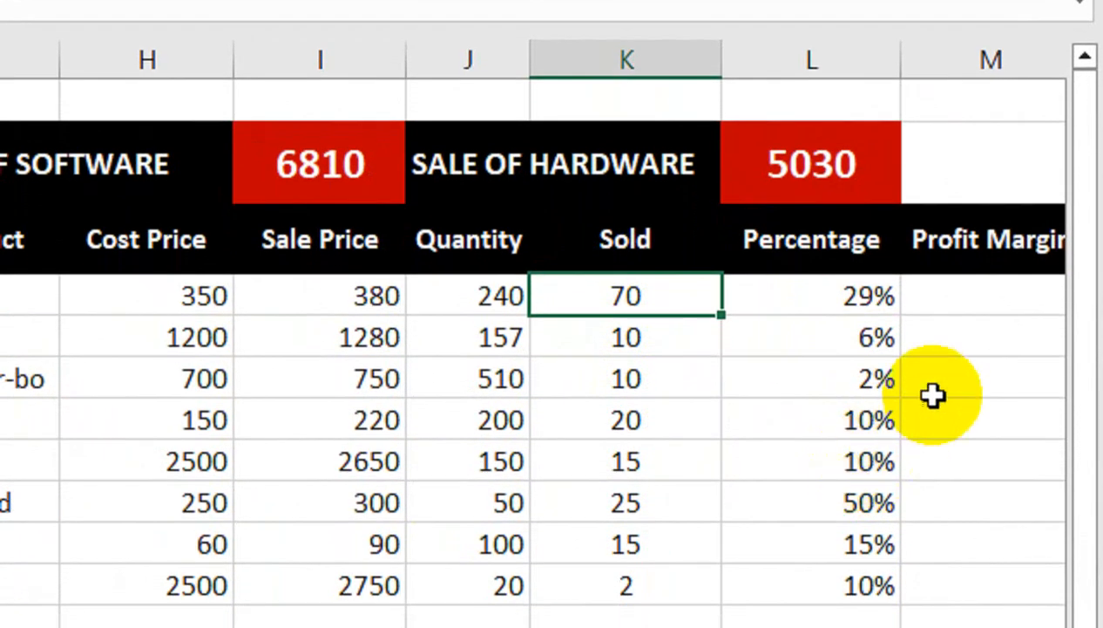
# - Enter the formula =1-(H4/I4) in M4 under Profit Margin
pyautogui.moveTo(946, 429); pyautogui.dragTo(885, 459)
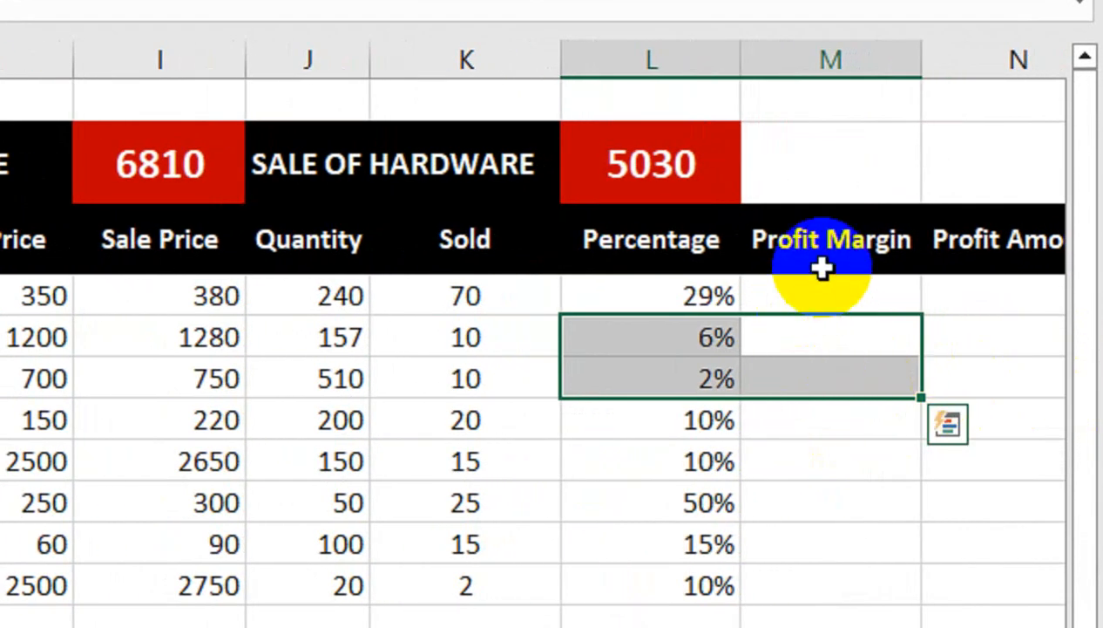
pyautogui.click(821, 299)
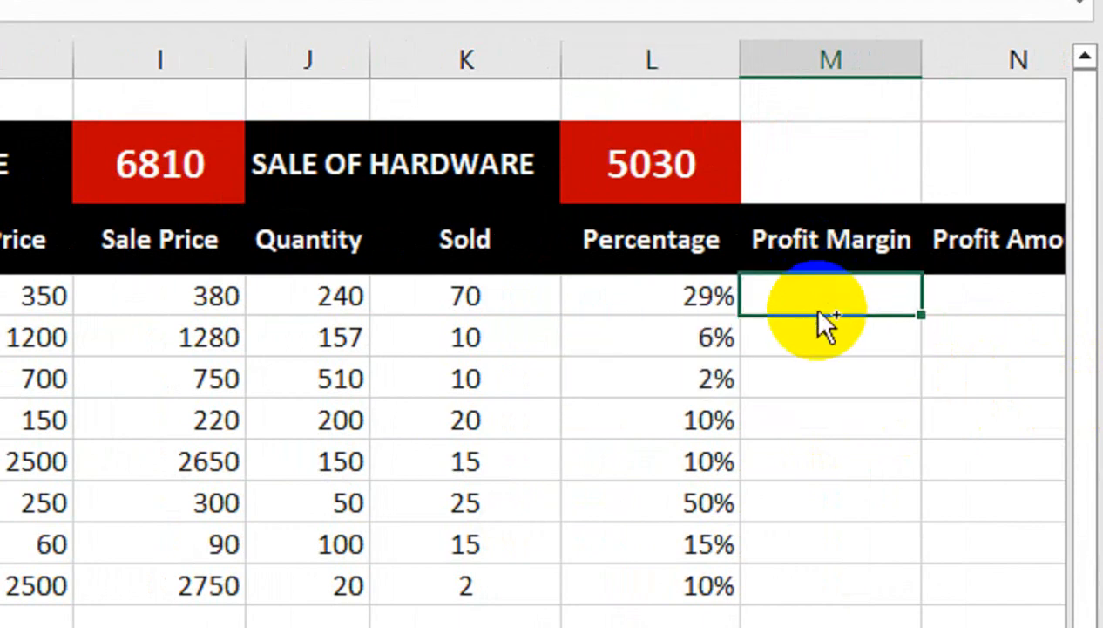
pyautogui.write('=1-(')
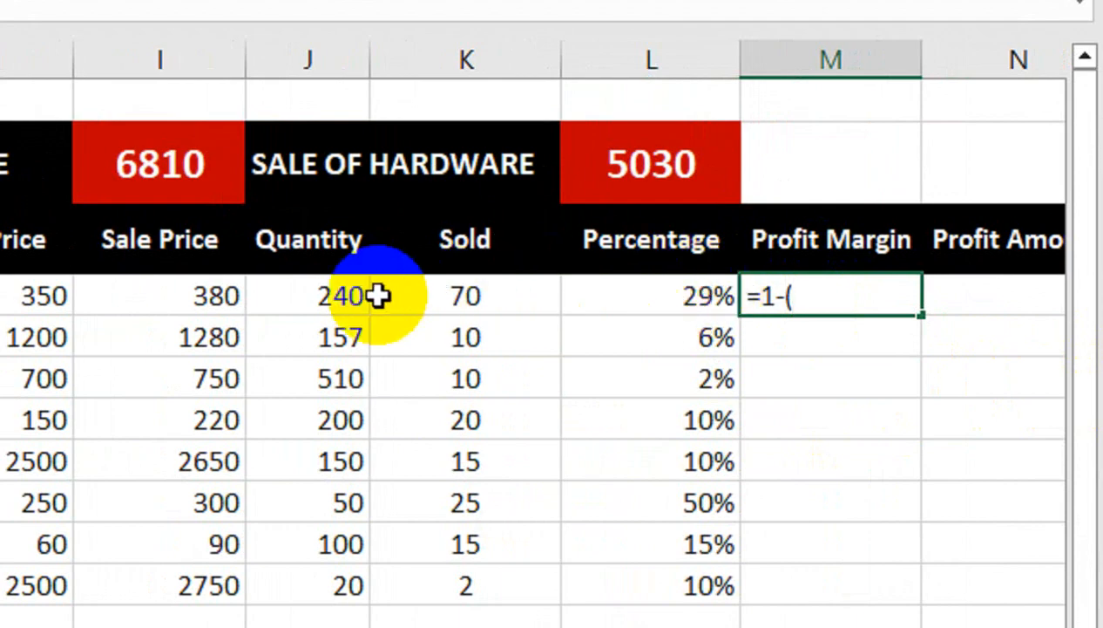
pyautogui.click(217, 307)
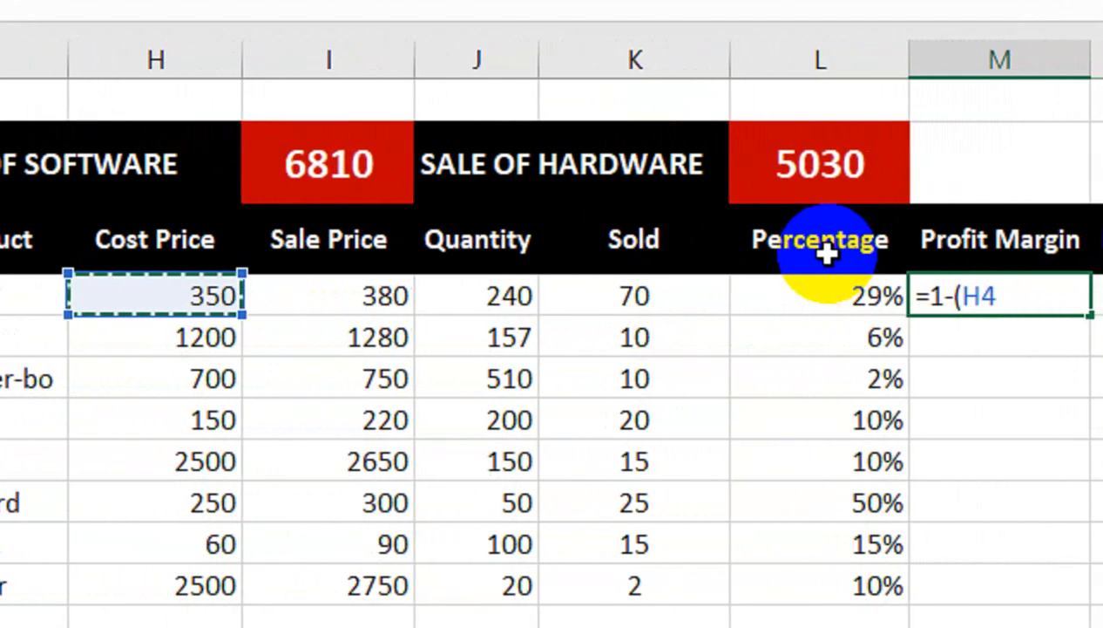
pyautogui.write('/')
pyautogui.press('Left')
pyautogui.press('Left')
pyautogui.press('Left')
pyautogui.press('Left')
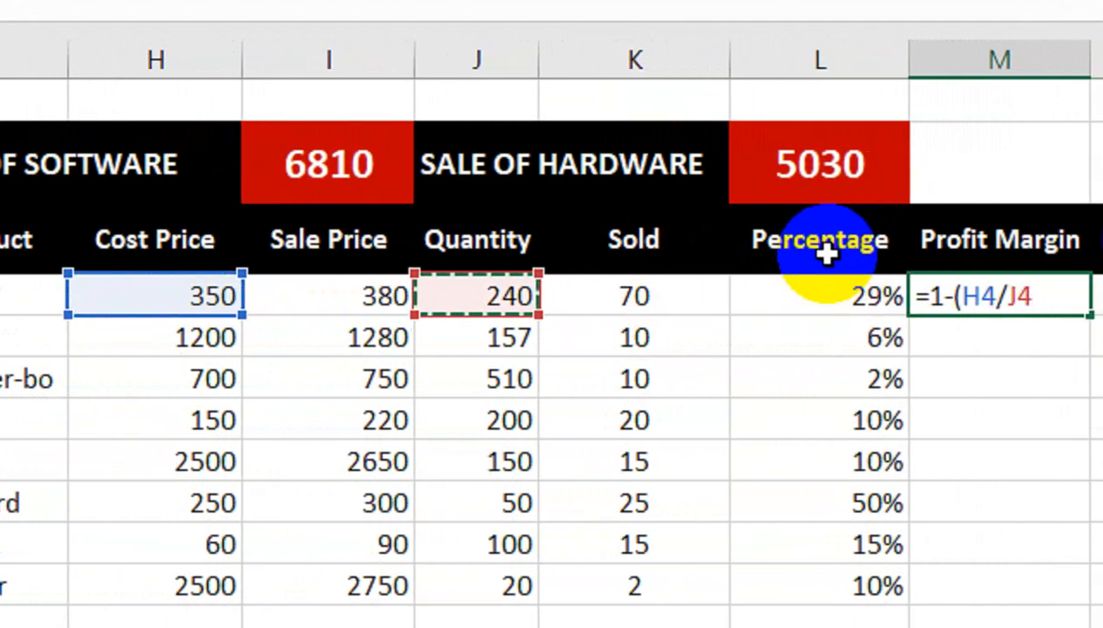
pyautogui.write(')')
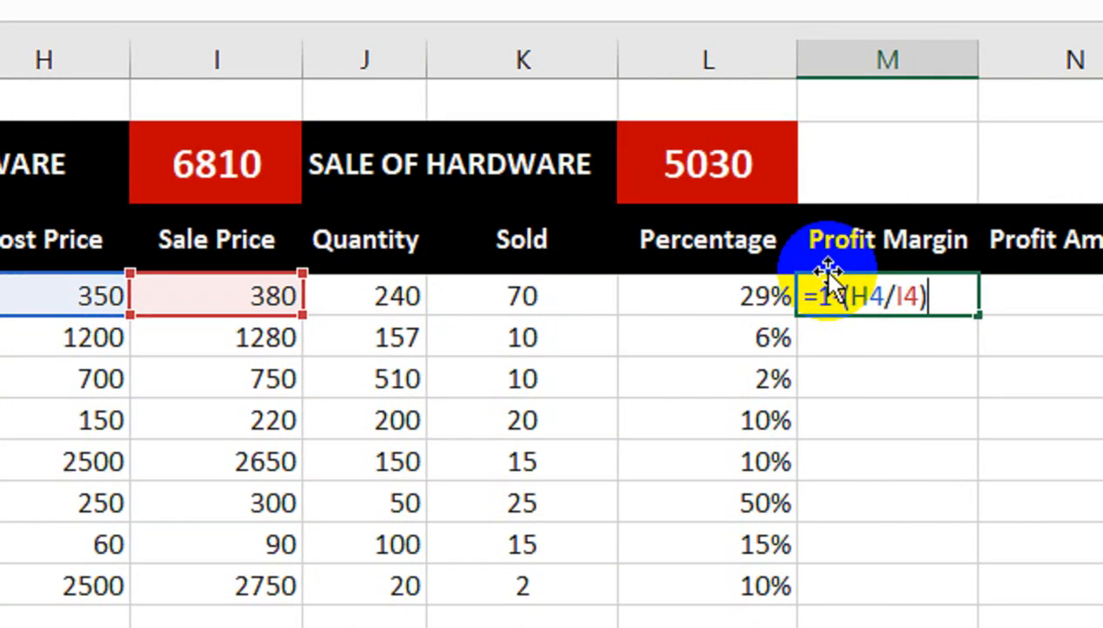
pyautogui.press('Return')
# - Fill the Profit Margin formula from M4 down to M11
pyautogui.click(835, 300)
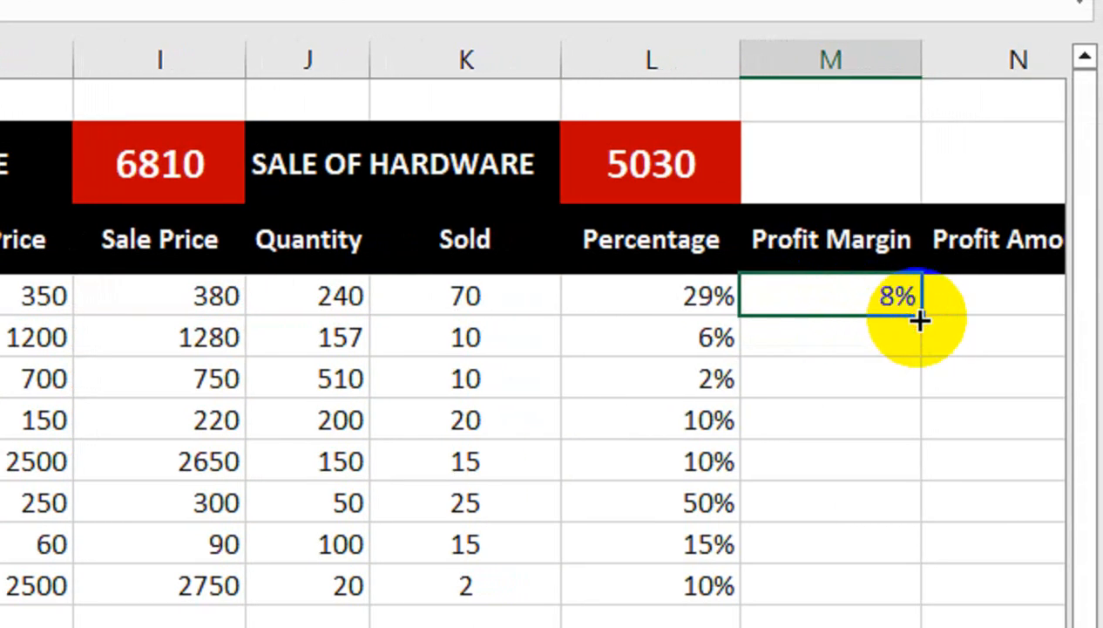
pyautogui.doubleClick(920, 320)
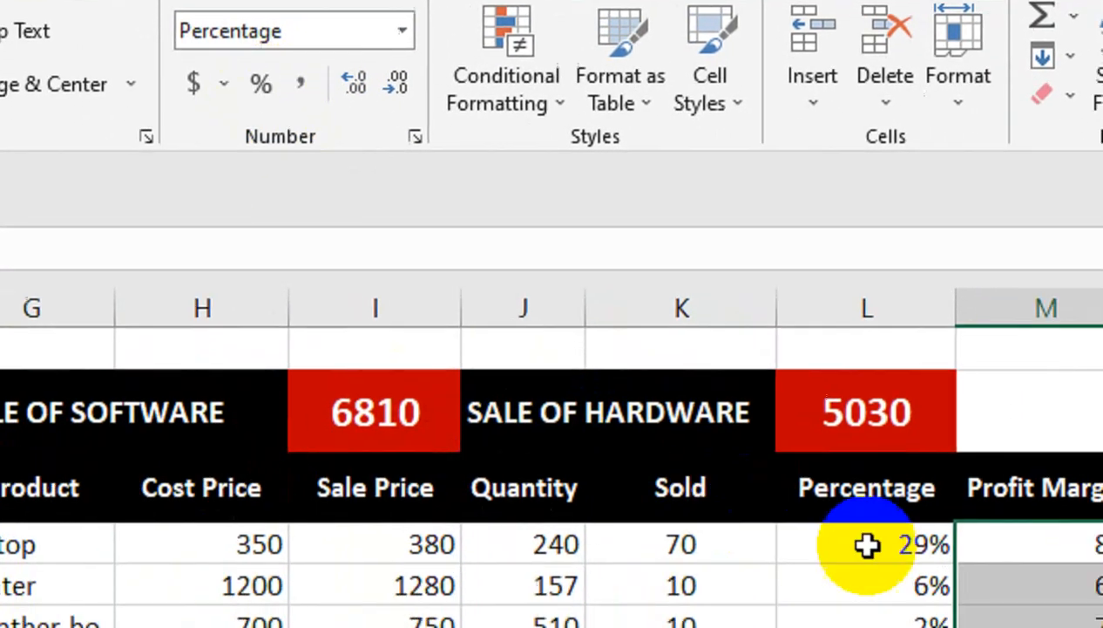
pyautogui.click(1059, 468)
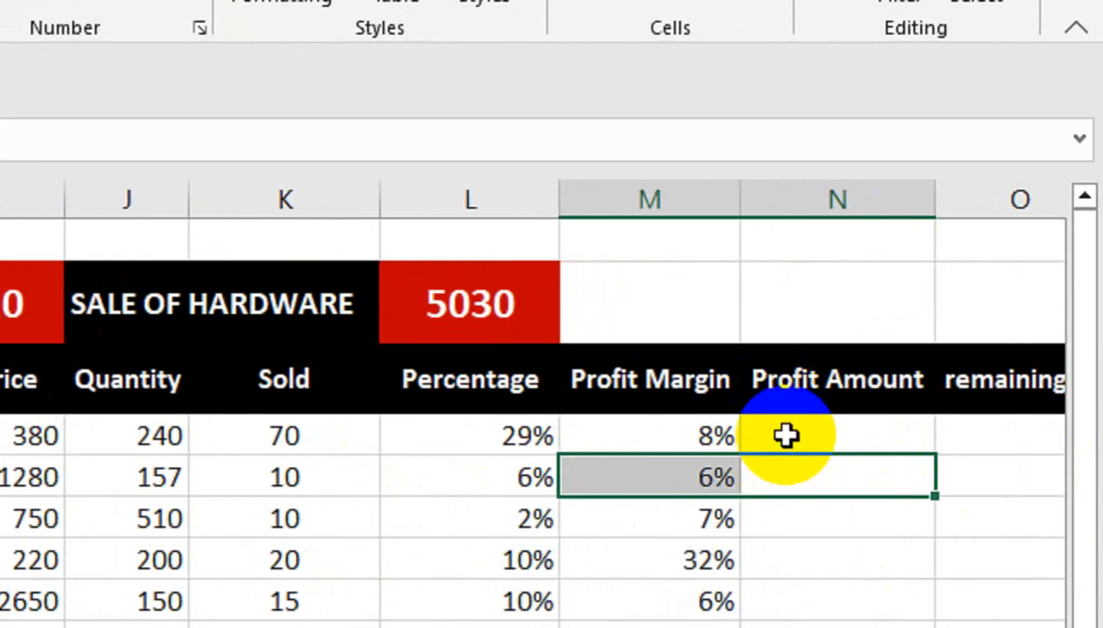
# - Enter the formula =(I4-H4)*K4 in N4 under Profit Amount
pyautogui.click(787, 436)
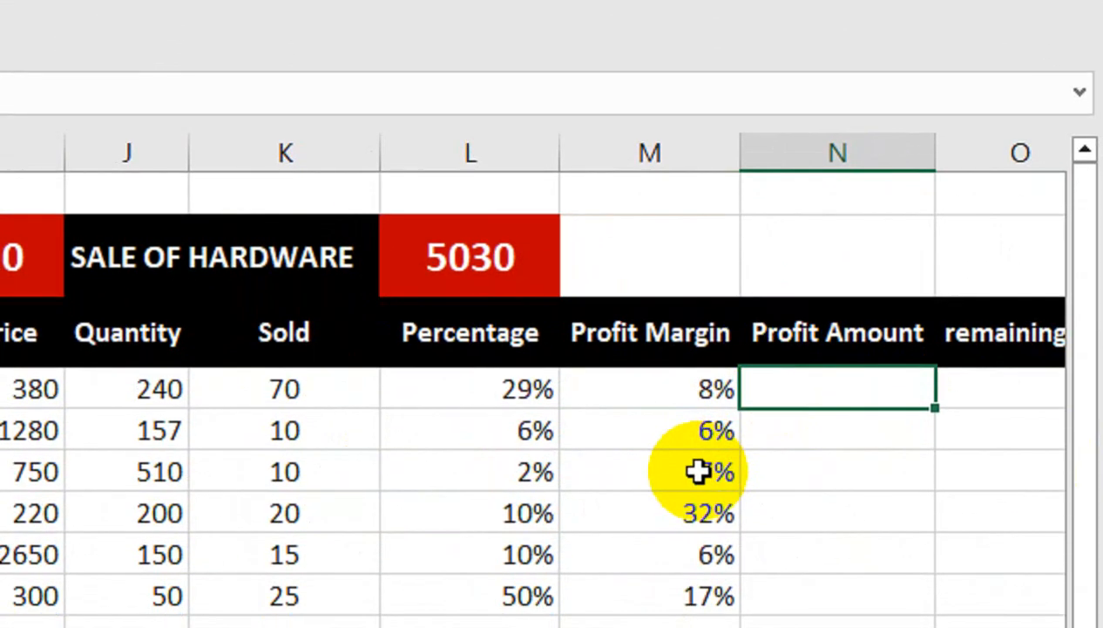
pyautogui.write('=')
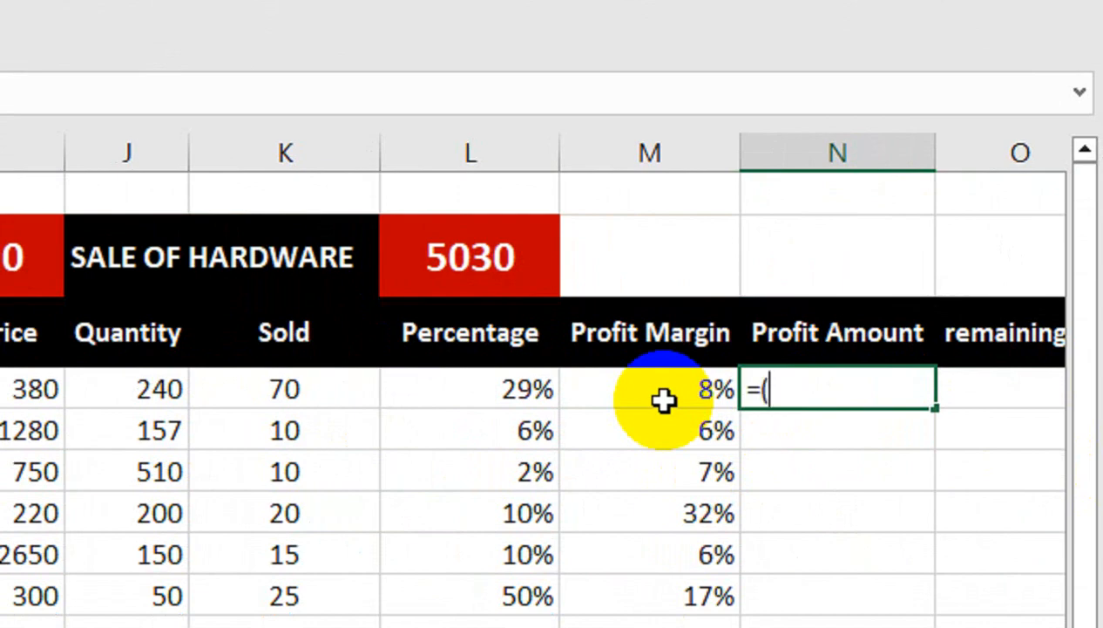
pyautogui.write('(')
pyautogui.click(33, 389)
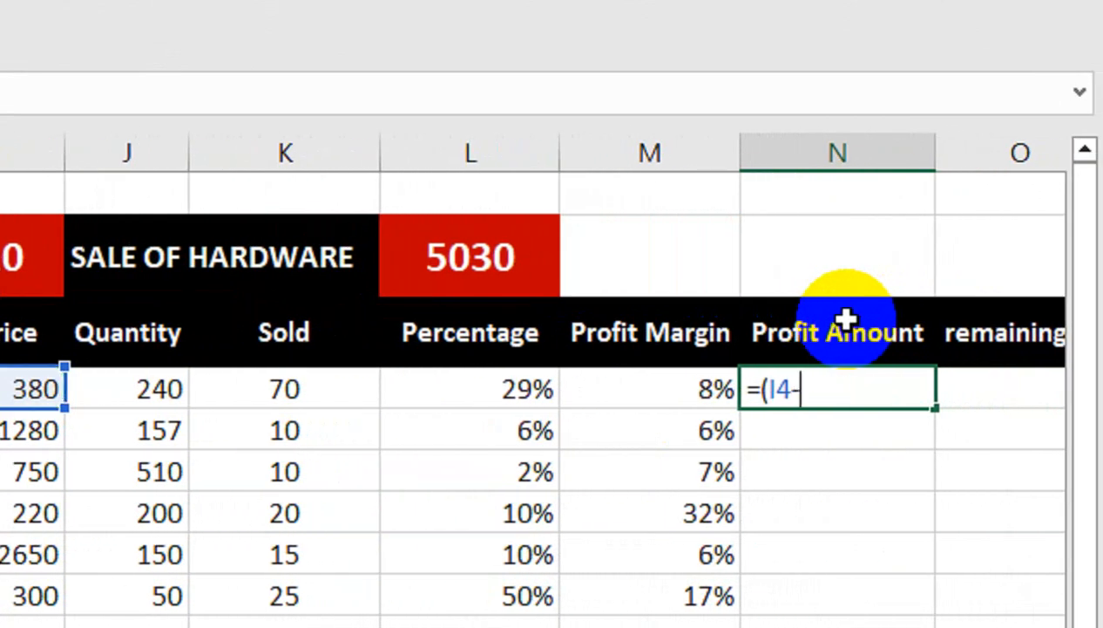
pyautogui.write('-')
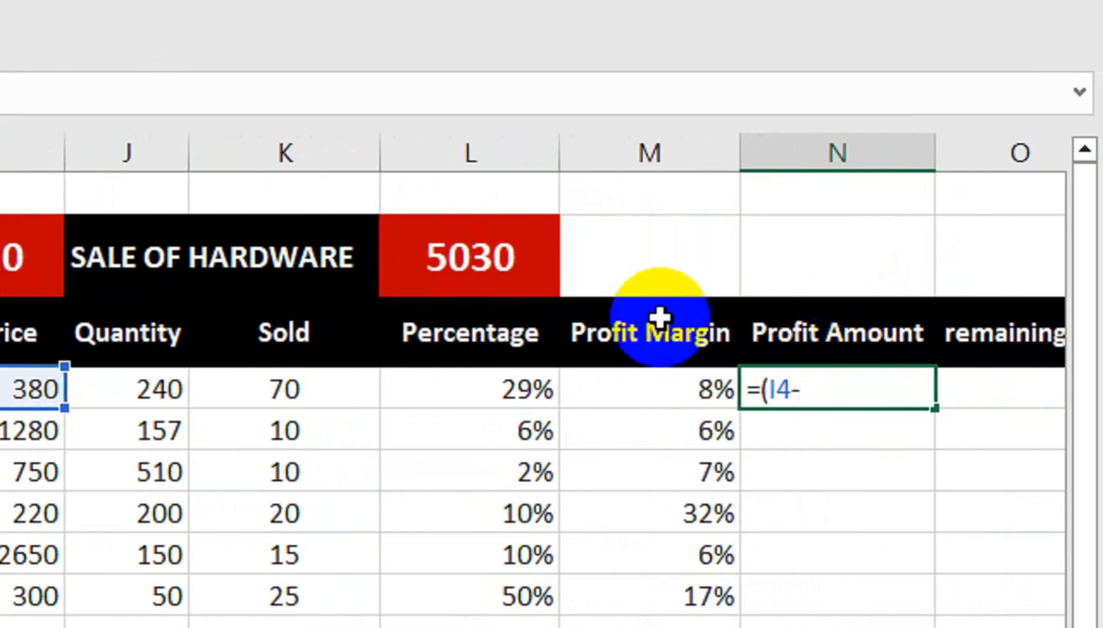
pyautogui.click(266, 387)
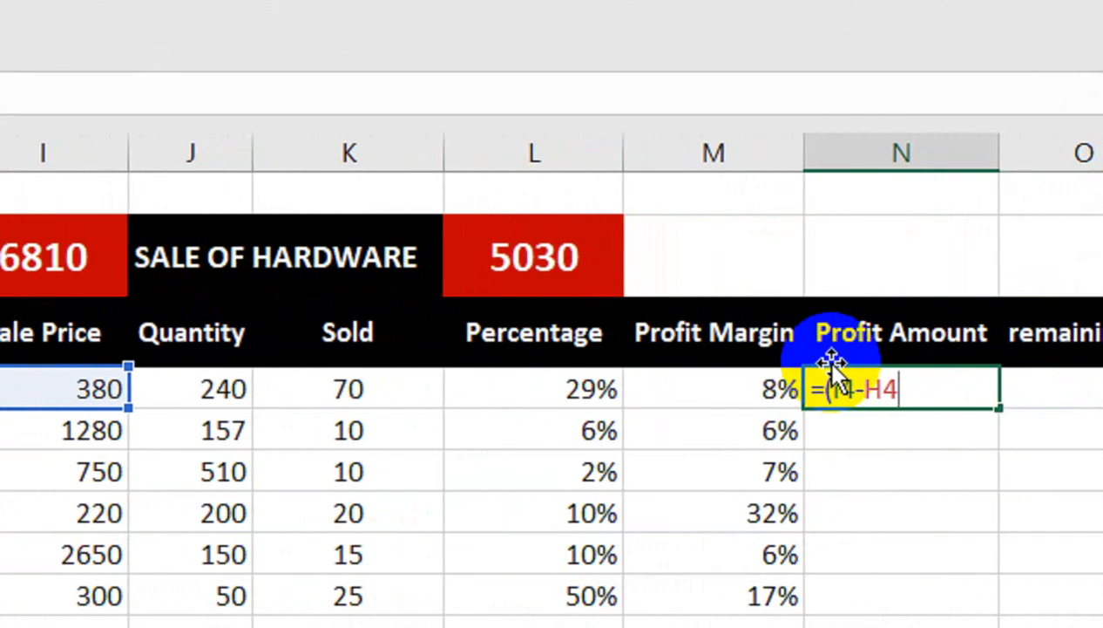
pyautogui.write(')*')
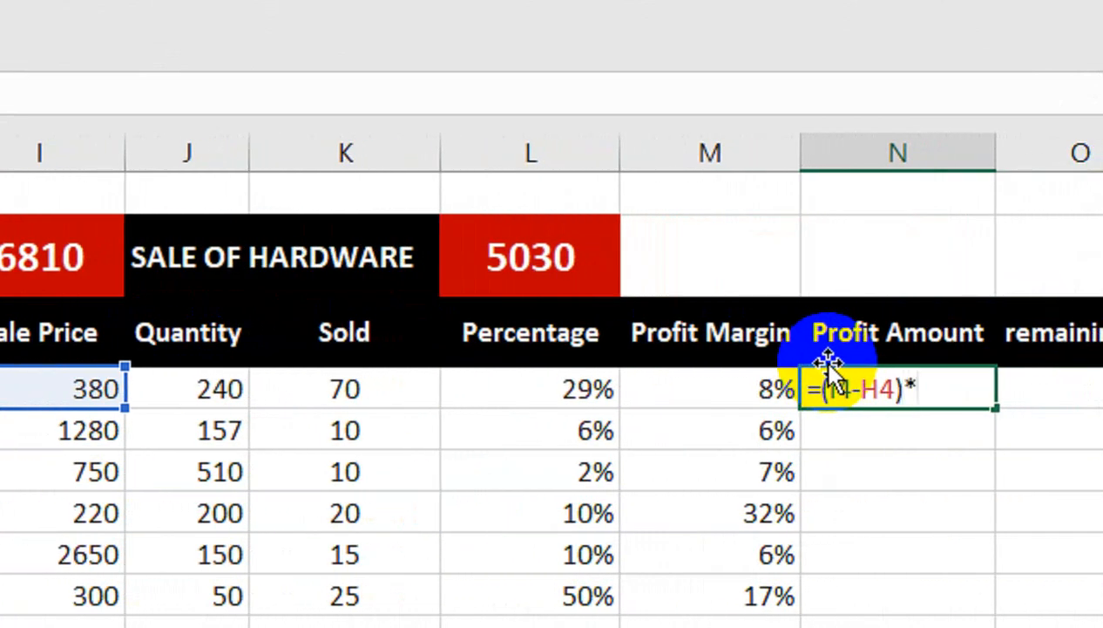
pyautogui.click(365, 384)
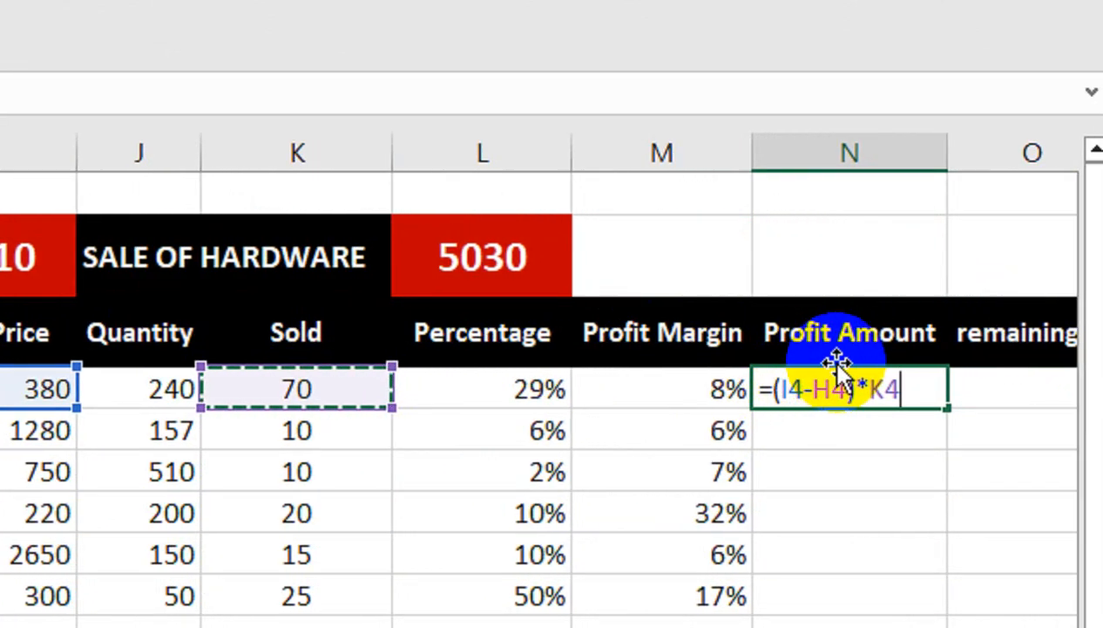
pyautogui.press('Return')
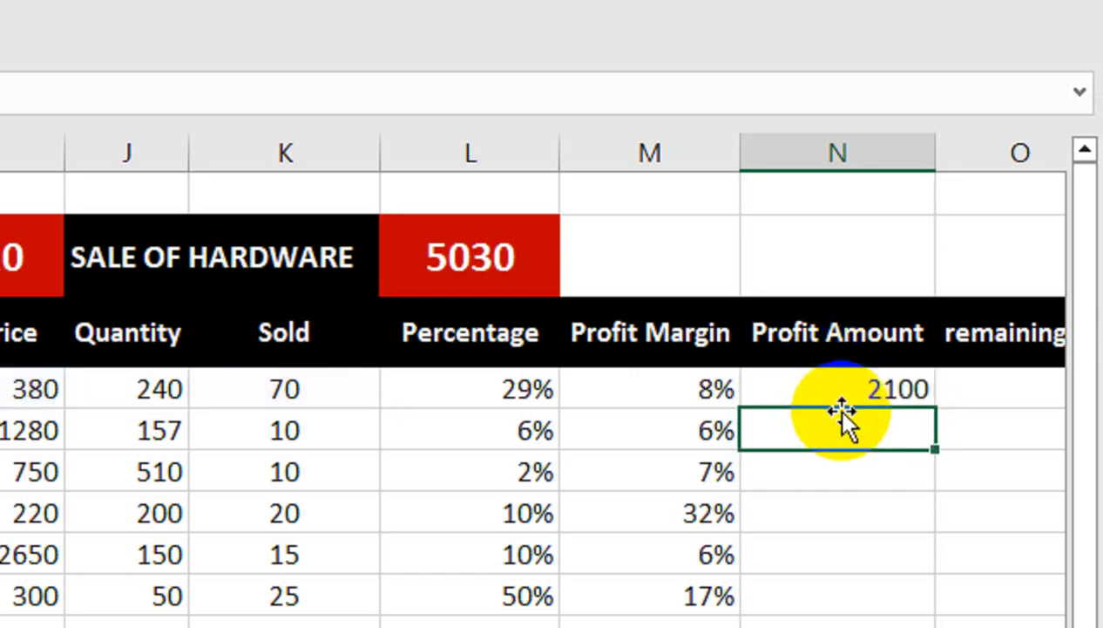
# - Fill the Profit Amount formula from N4 down to N11
pyautogui.click(893, 383)
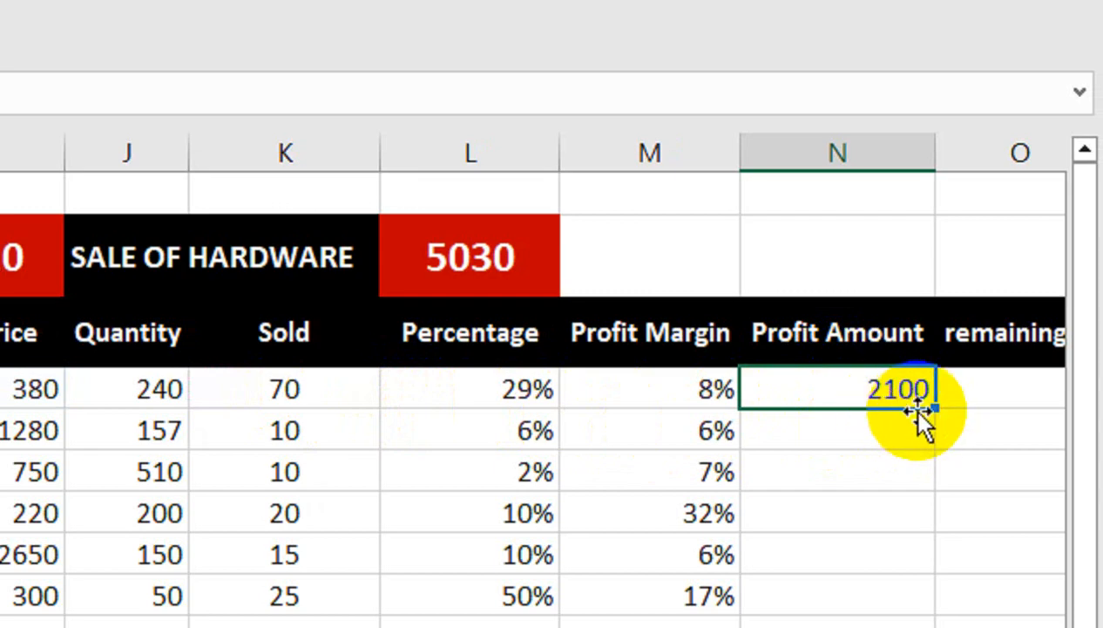
pyautogui.moveTo(937, 414); pyautogui.dragTo(952, 627)
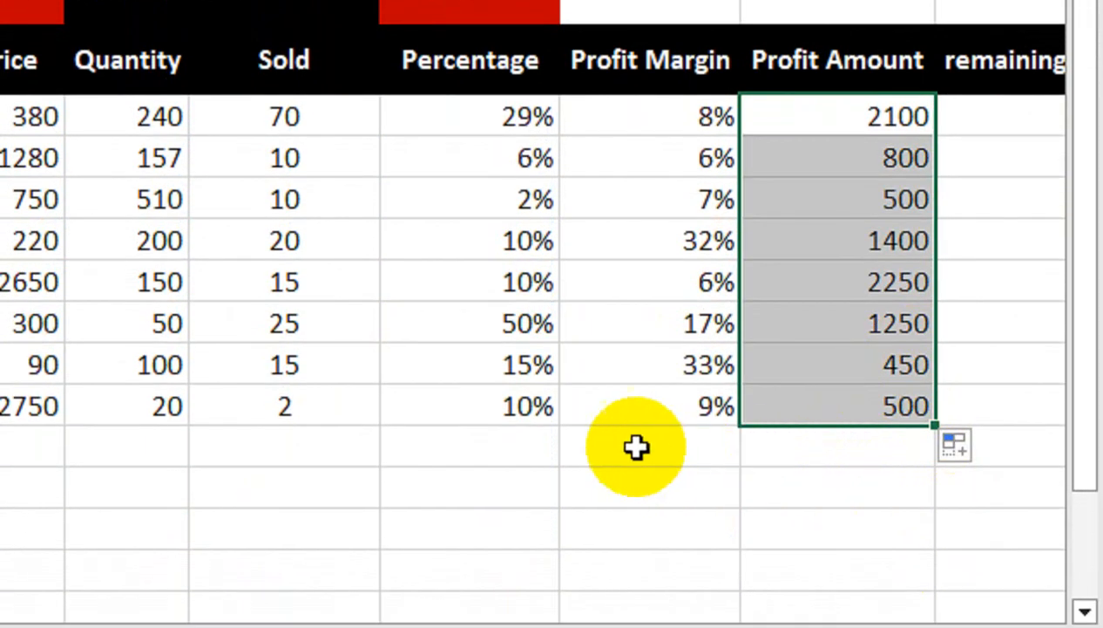
# - Label M12 as T-PROFIT and total the Profit Amount column in N12 with =SUM(N4:N11)
pyautogui.click(620, 451)
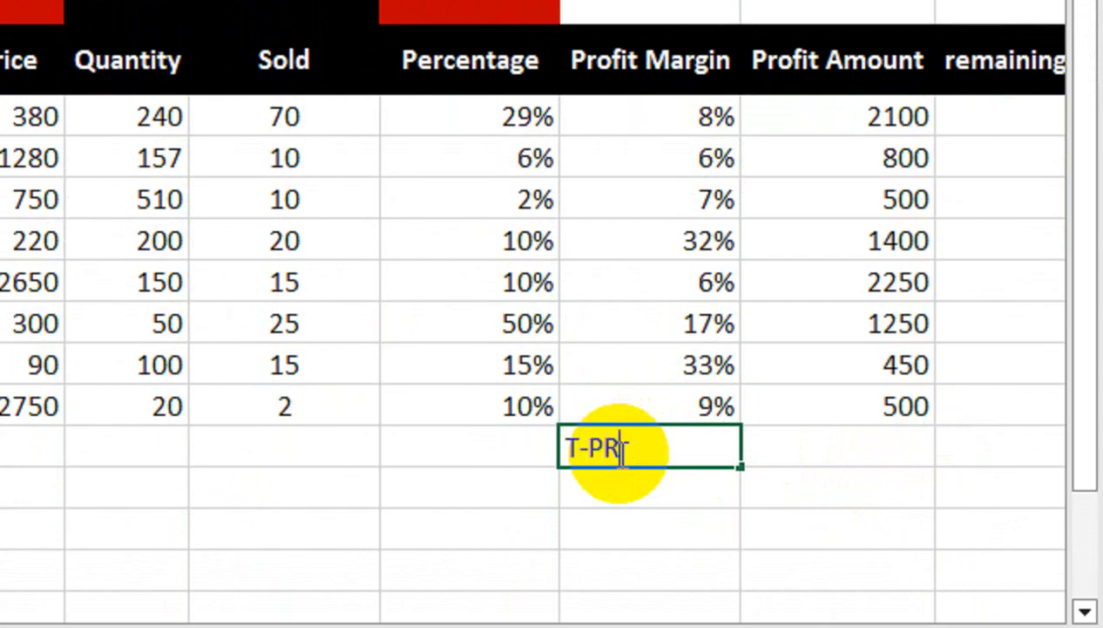
pyautogui.press('Tab')
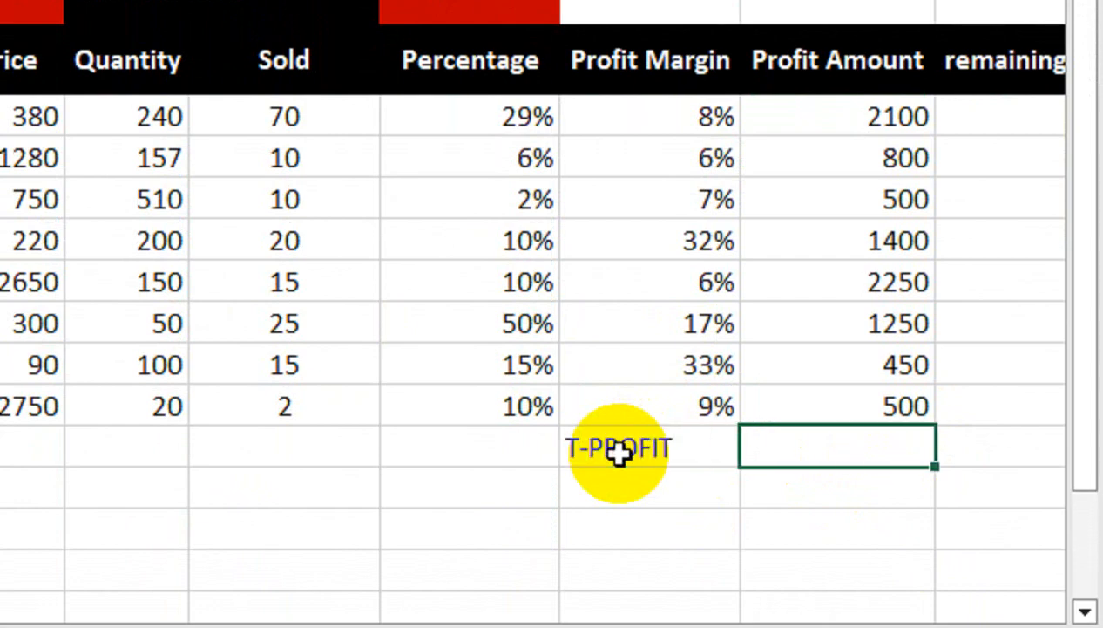
pyautogui.write('=SUM(')
pyautogui.press('Up')
pyautogui.hotkey('shift', 'Up')
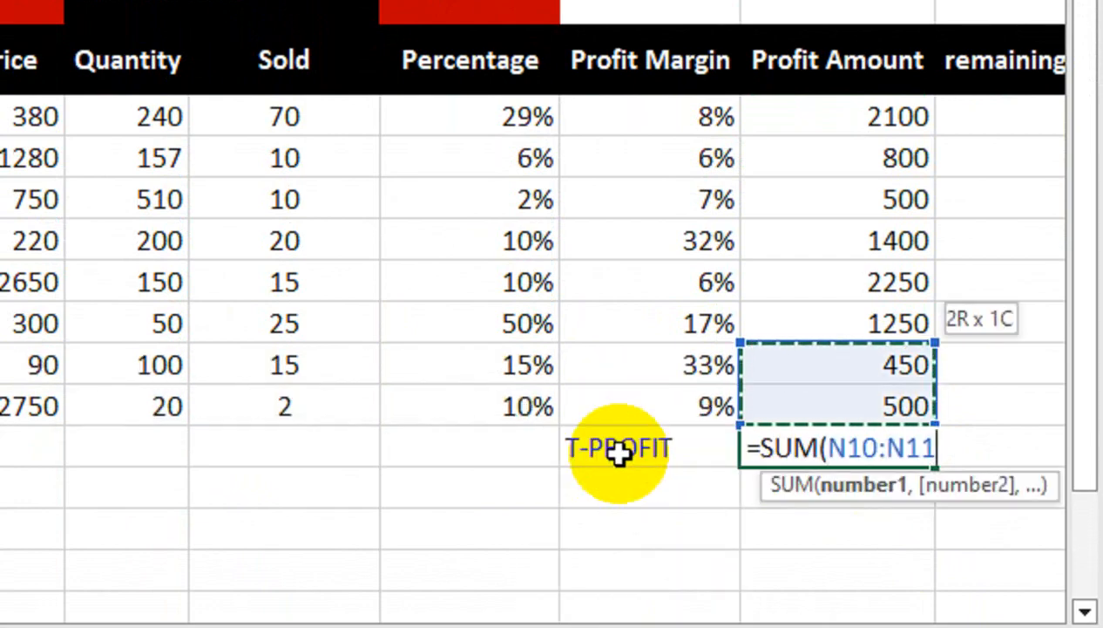
pyautogui.hotkey('shift', 'Up')
pyautogui.hotkey('shift', 'Up')
pyautogui.hotkey('shift', 'Up')
pyautogui.hotkey('shift', 'Up')
pyautogui.hotkey('shift', 'Up')
pyautogui.hotkey('shift', 'Up')
pyautogui.press('Return')
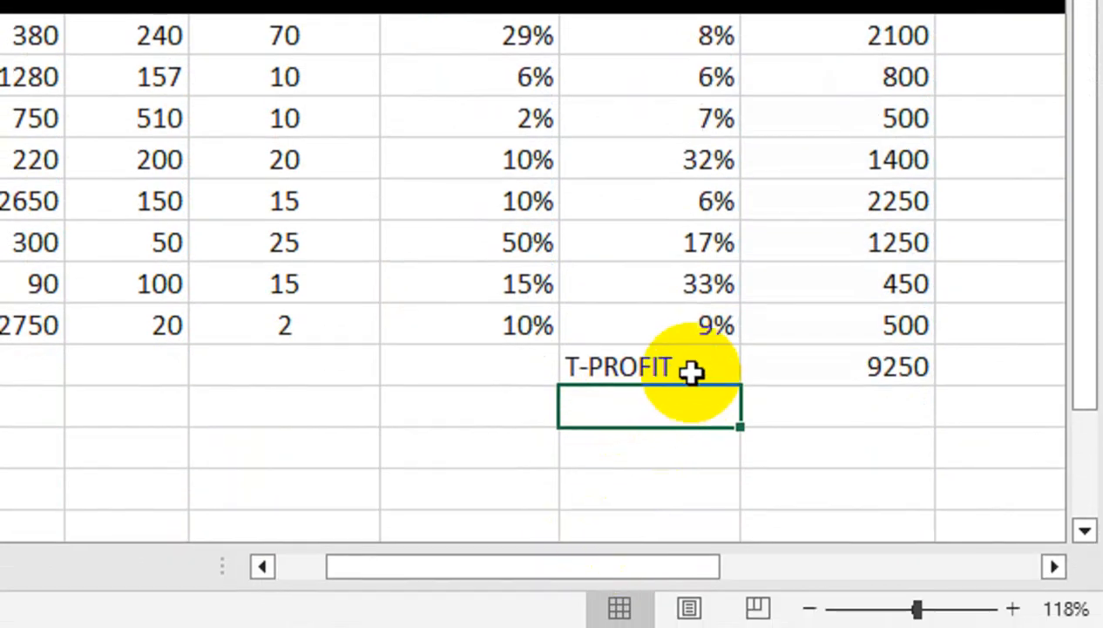
# - Format N12 with a red fill and bold white text, and M12 with a black fill and white text
pyautogui.moveTo(695, 426); pyautogui.dragTo(774, 420)
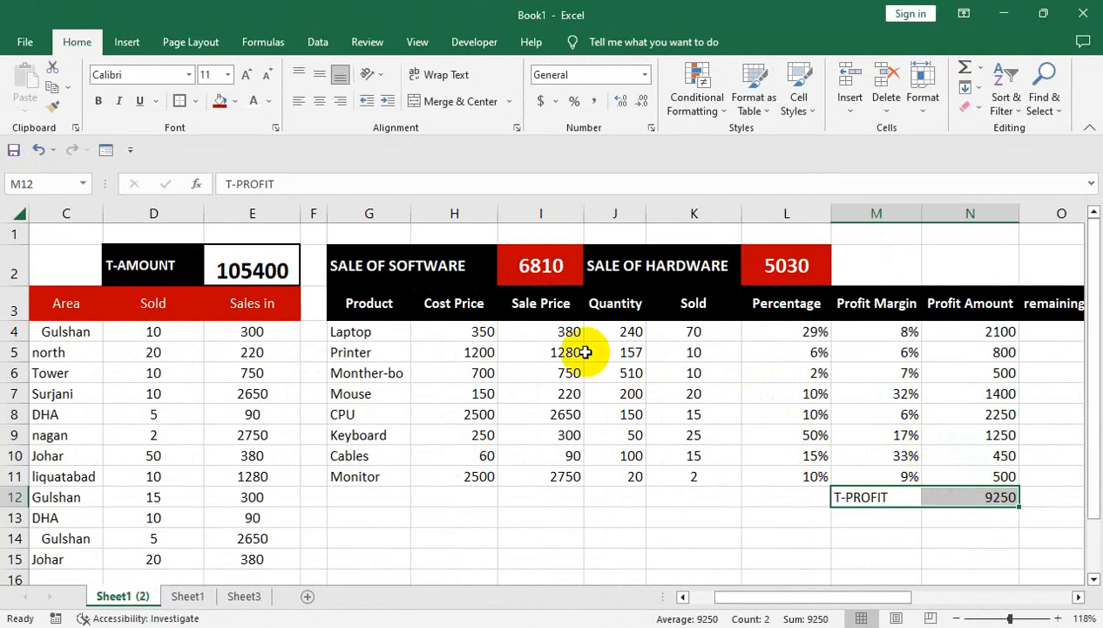
pyautogui.click(946, 498)
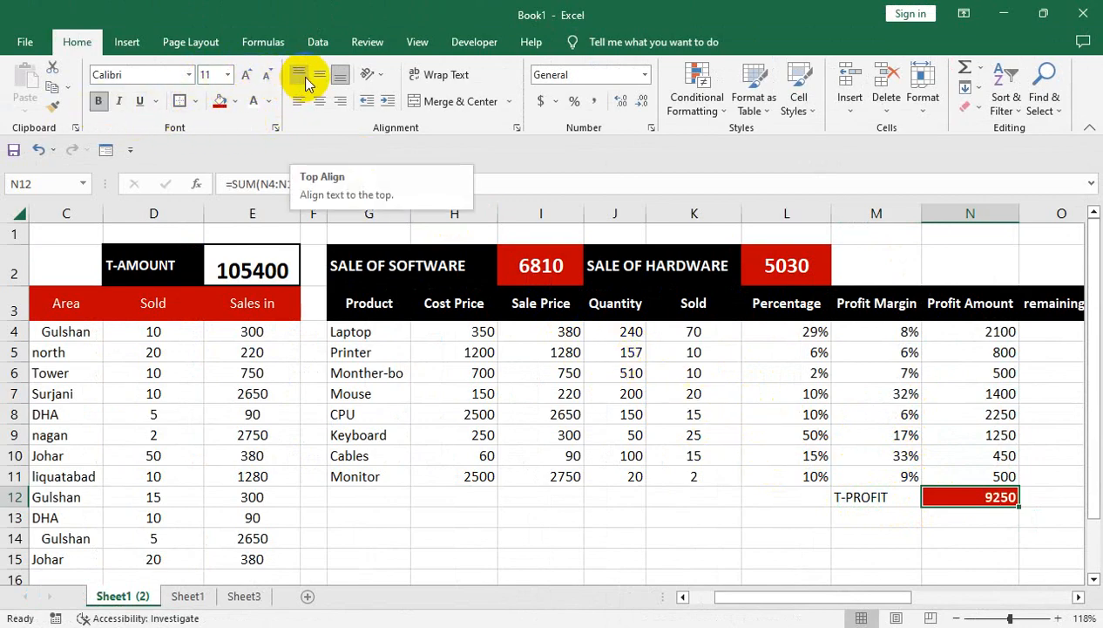
pyautogui.click(910, 494)
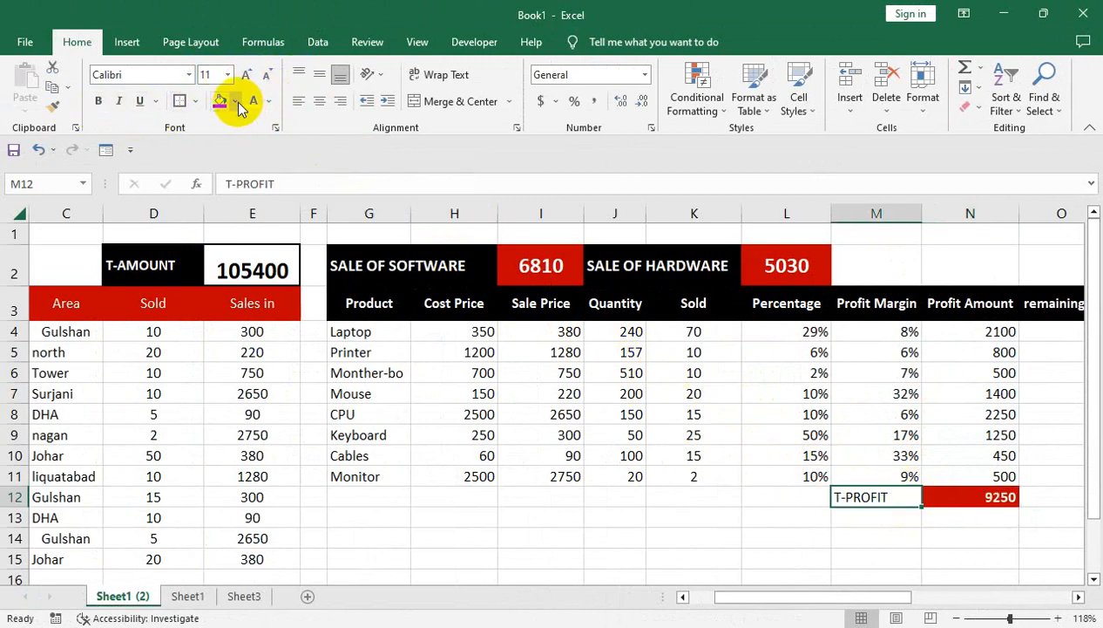
pyautogui.click(239, 103)
pyautogui.click(233, 138)
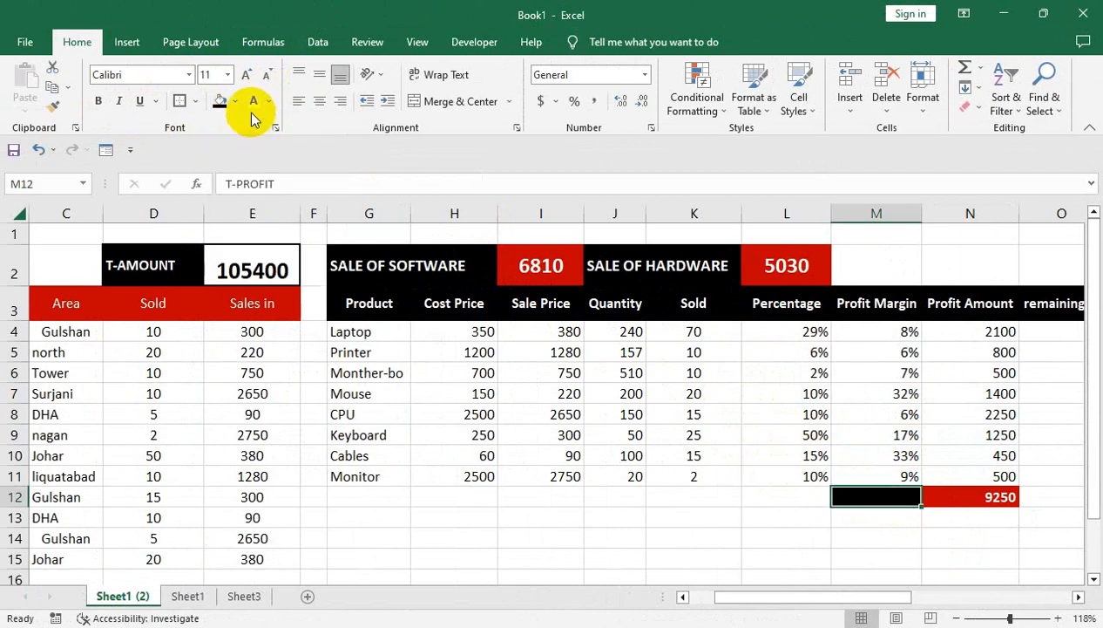
pyautogui.click(983, 350)
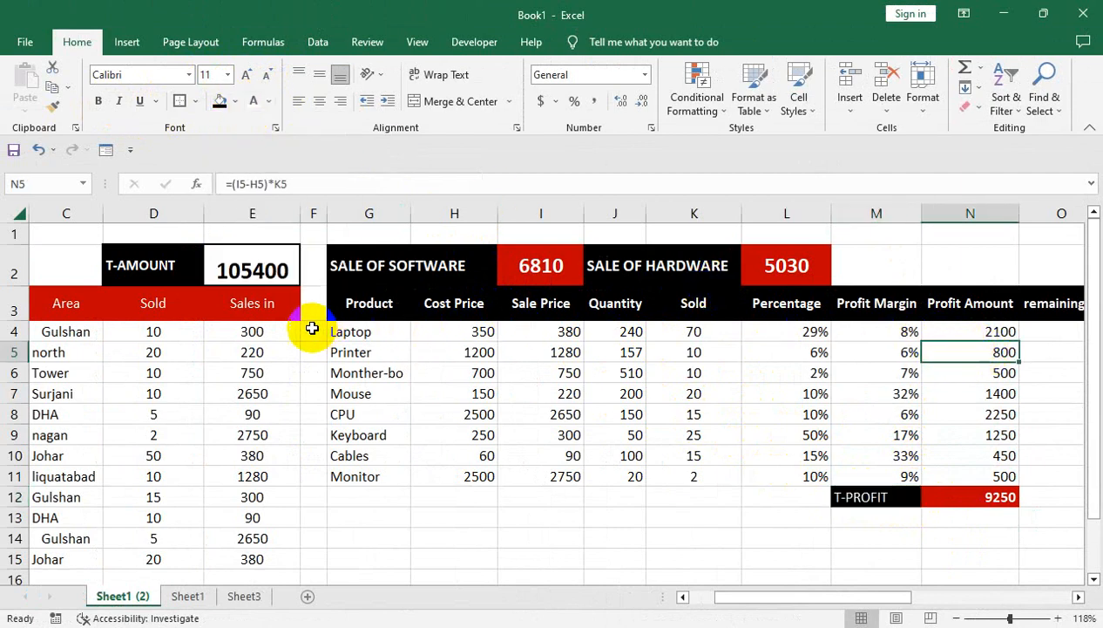
# - Try adding the software and hardware sales totals in I1 with =I2+L2, and clear the cell again
pyautogui.click(521, 237)
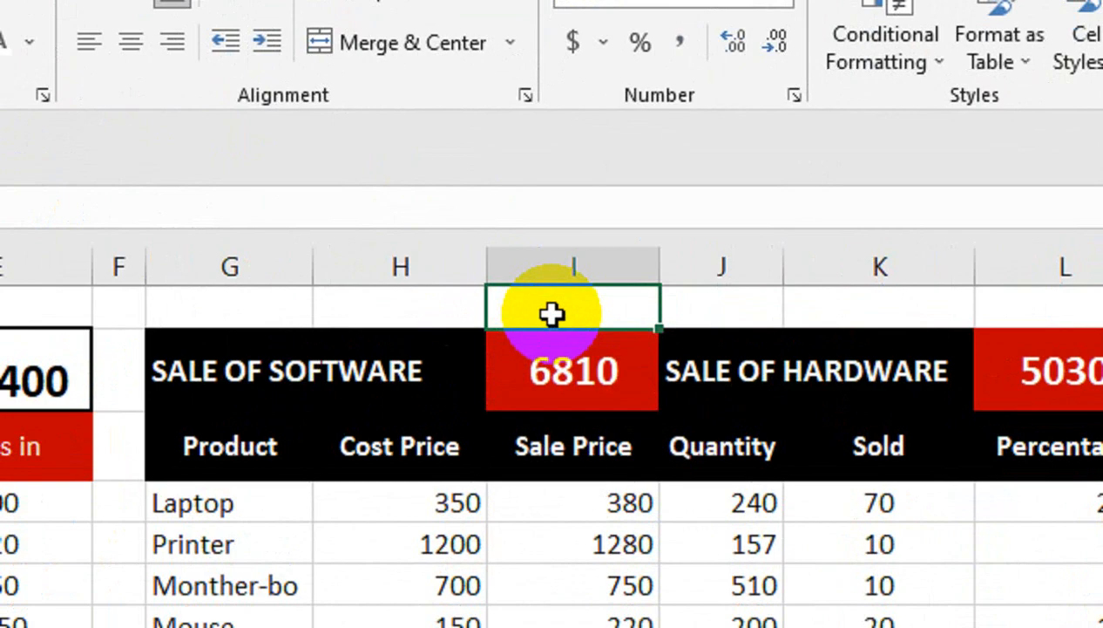
pyautogui.write('=')
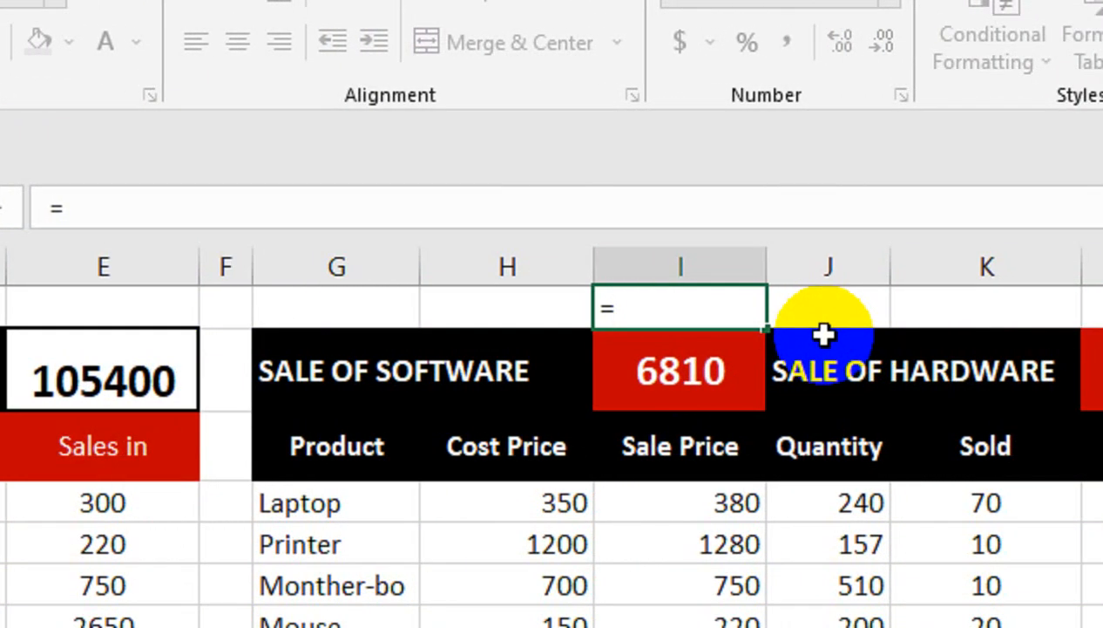
pyautogui.click(716, 366)
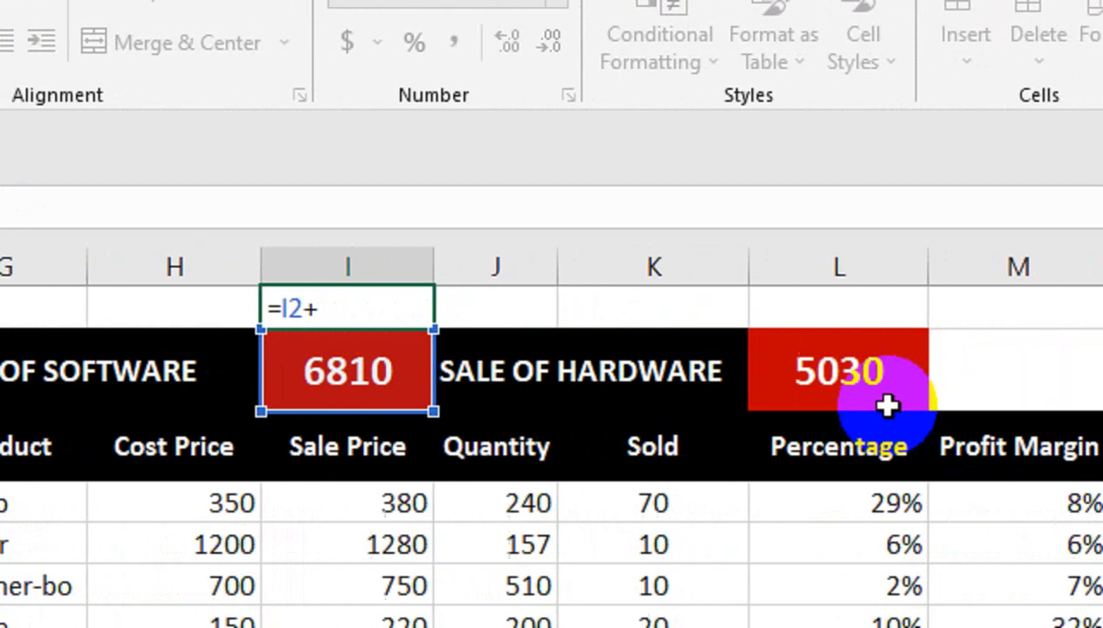
pyautogui.click(825, 370)
pyautogui.press('Return')
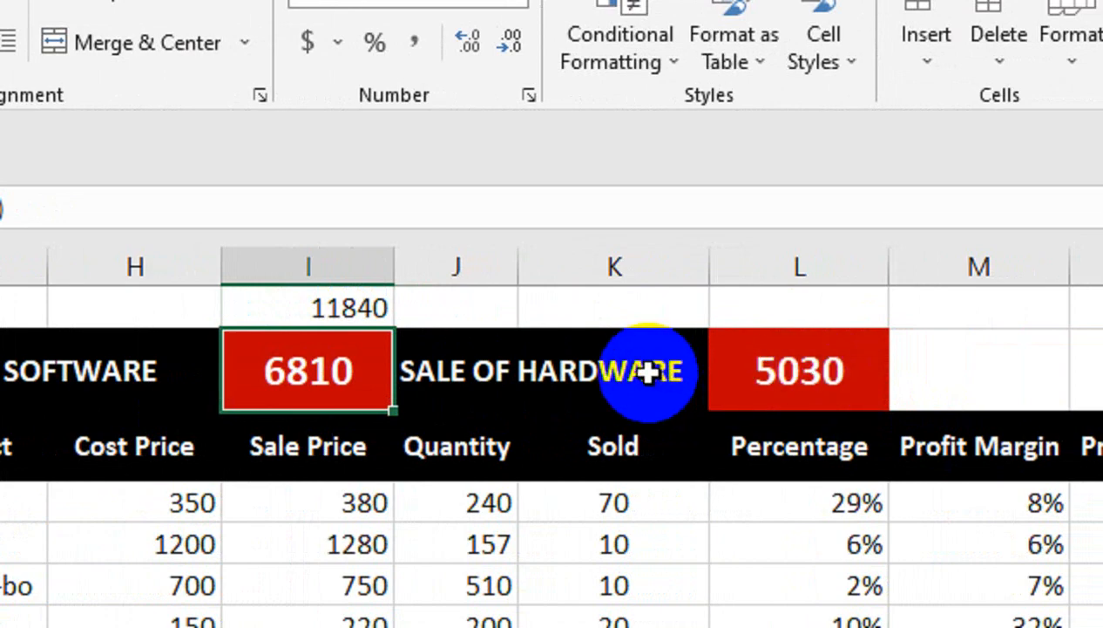
pyautogui.hscroll(-3, 646, 372)
pyautogui.click(648, 315)
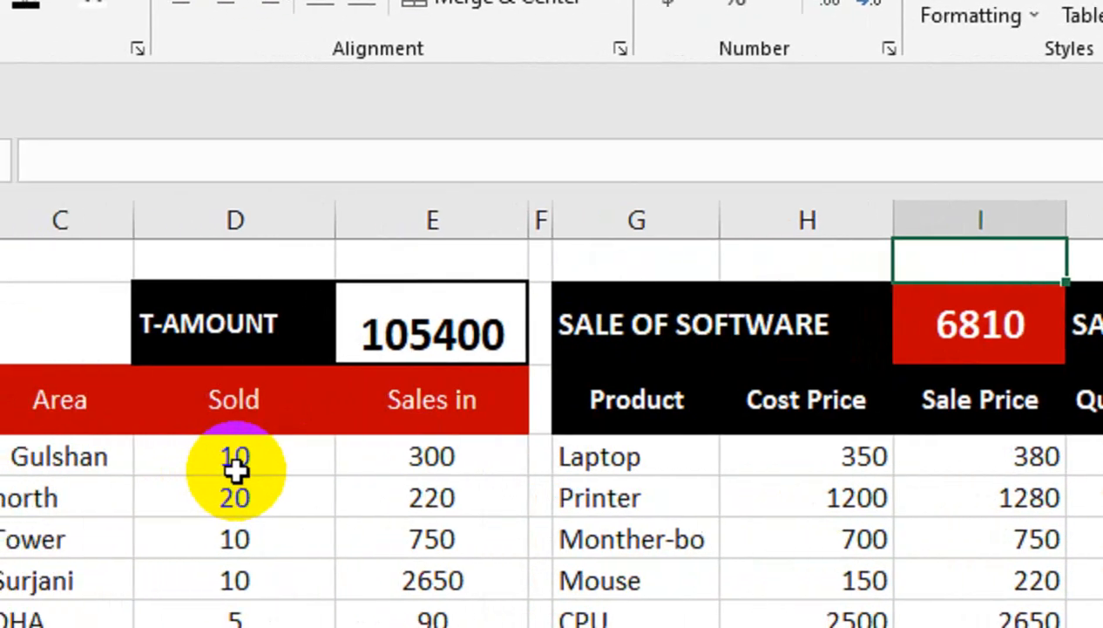
# - Widen column F, and multiply Sales in by Sold with =E4*D4 from F4 down through the data rows
pyautogui.moveTo(561, 210); pyautogui.dragTo(659, 218)
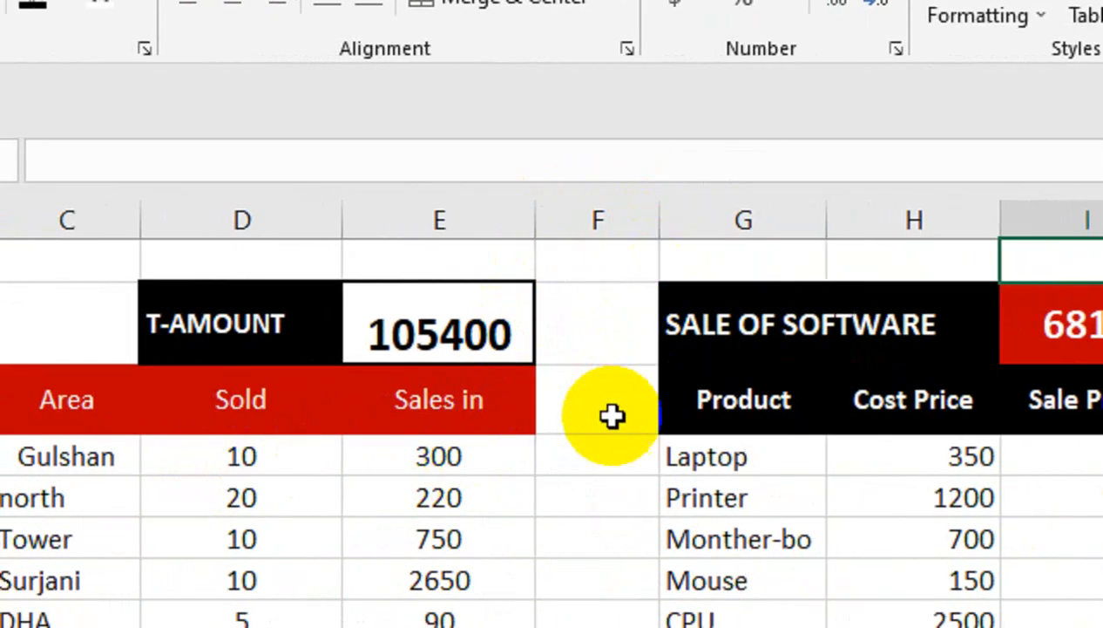
pyautogui.click(596, 456)
pyautogui.write('=')
pyautogui.click(467, 450)
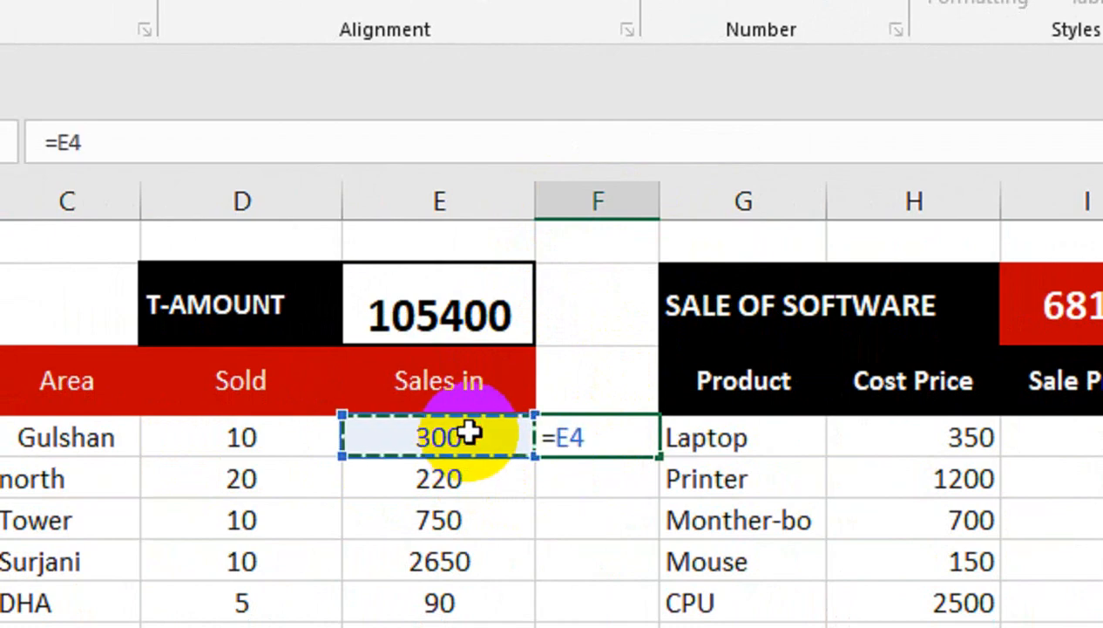
pyautogui.write('*')
pyautogui.click(320, 448)
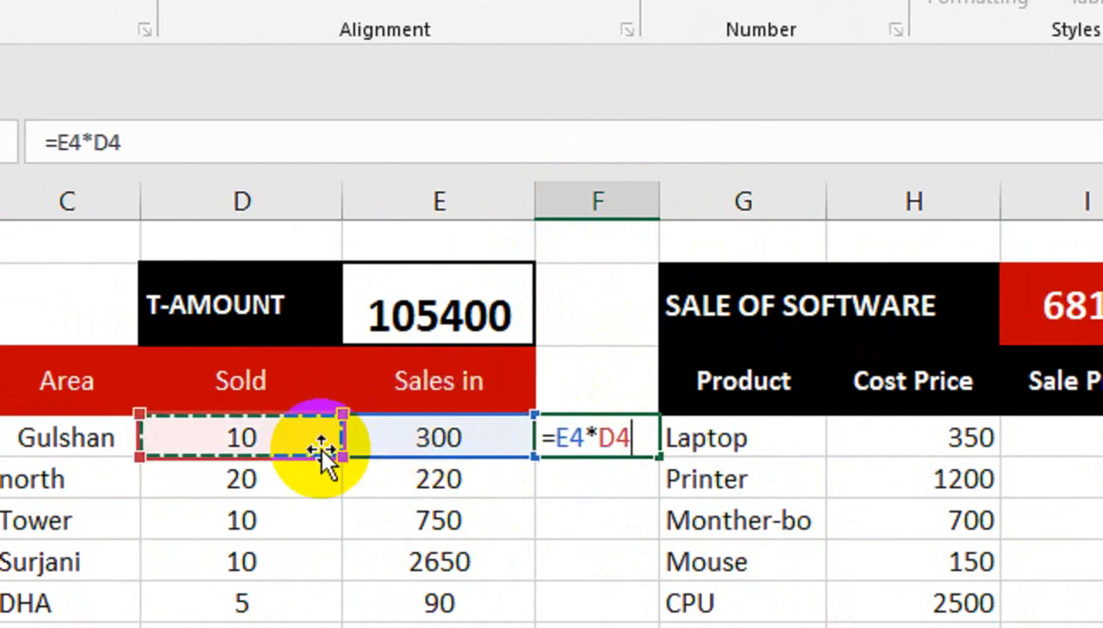
pyautogui.press('Return')
pyautogui.click(623, 439)
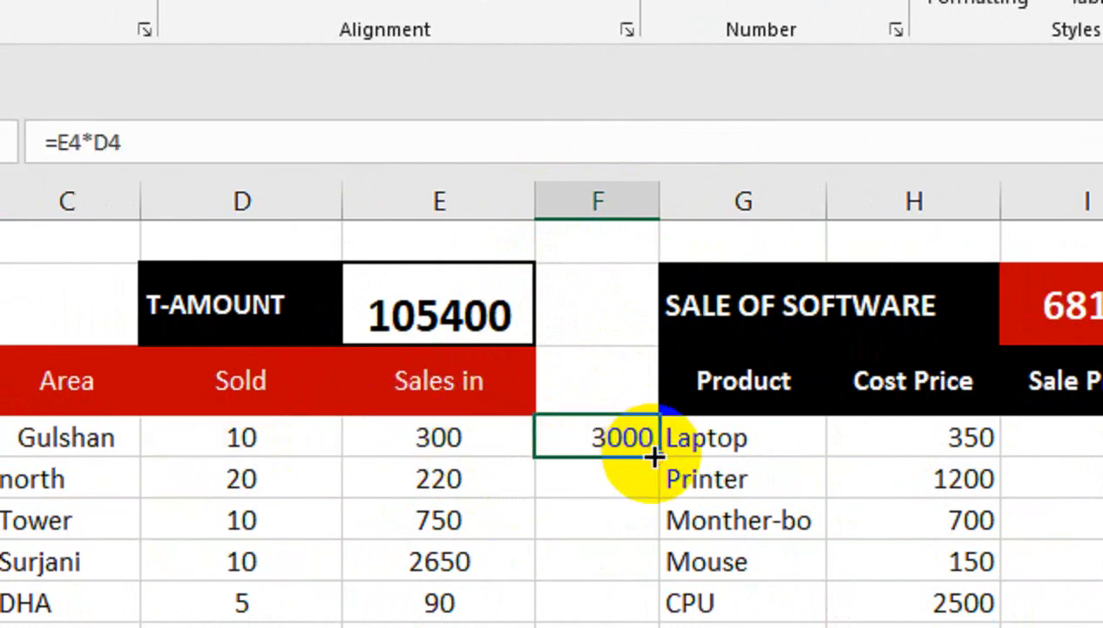
pyautogui.doubleClick(659, 457)
# - Change the SALE OF SOFTWARE total in I2 to =SUMIF(A4:A15,A6,F4:F15)
pyautogui.doubleClick(826, 300)
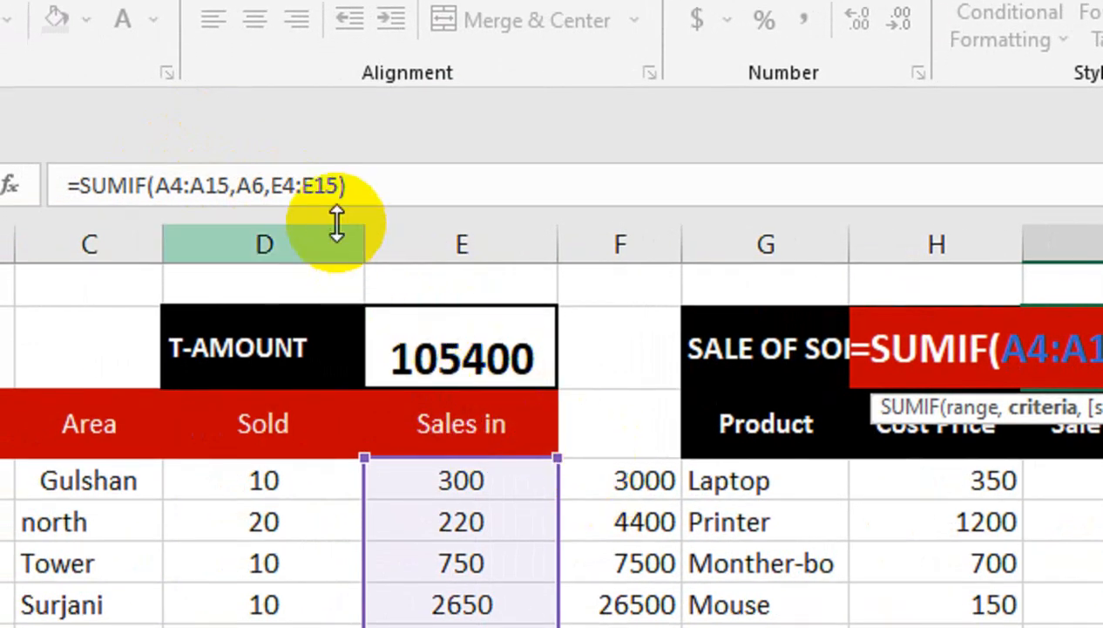
pyautogui.click(286, 192)
pyautogui.press('BackSpace')
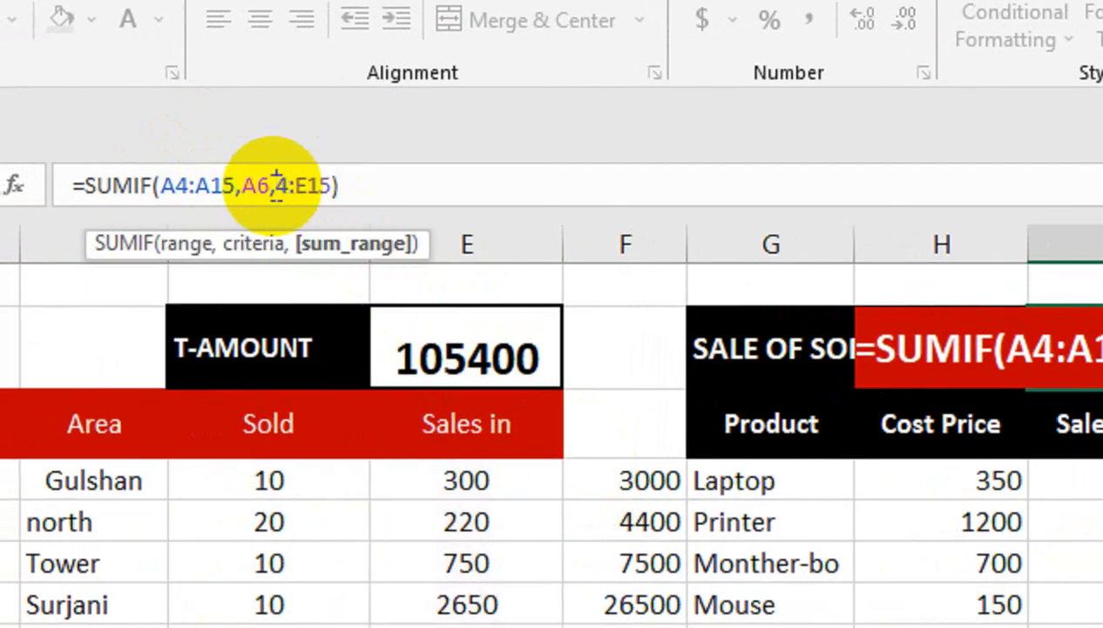
pyautogui.write('F')
pyautogui.click(318, 185)
pyautogui.press('BackSpace')
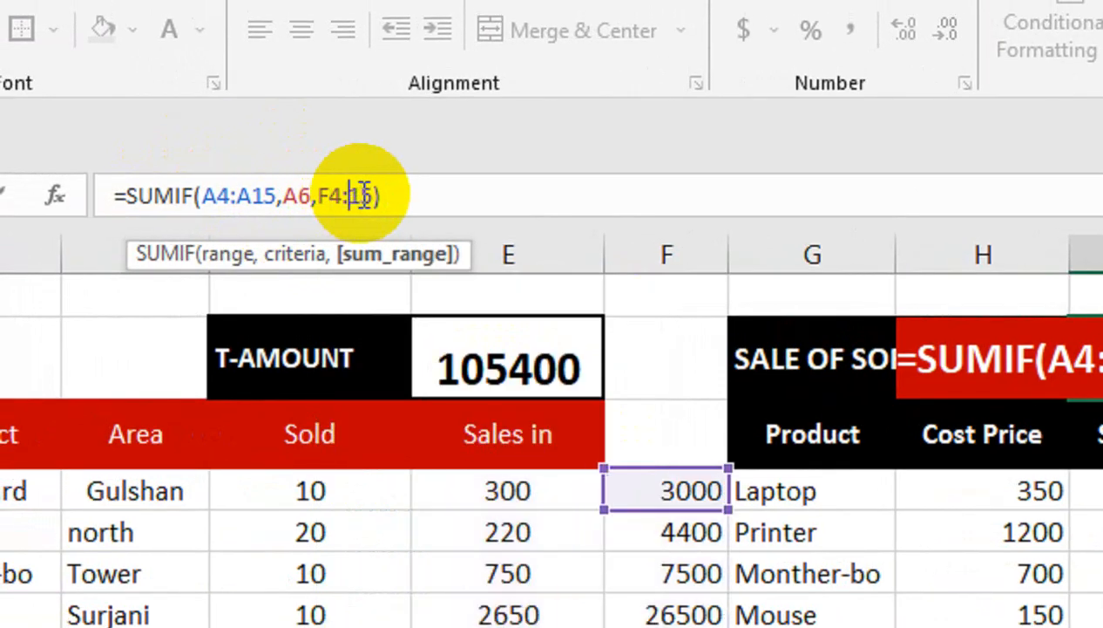
pyautogui.write('F')
pyautogui.press('Return')
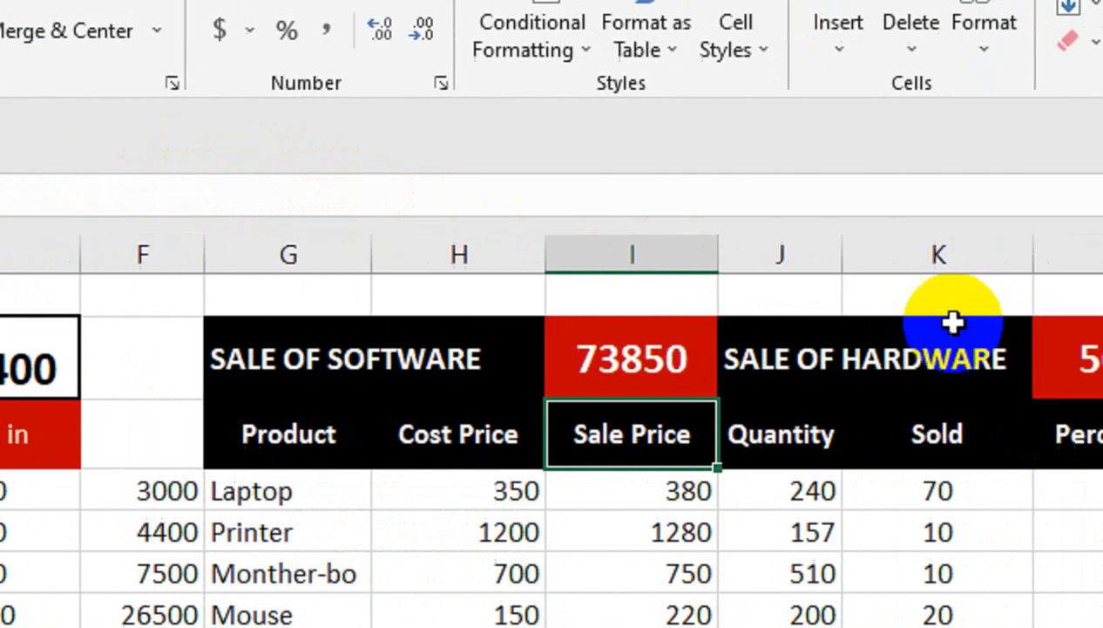
# - Change the SALE OF HARDWARE total in L2 to =SUMIF(A4:A15,A4,F4:F15)
pyautogui.click(843, 337)
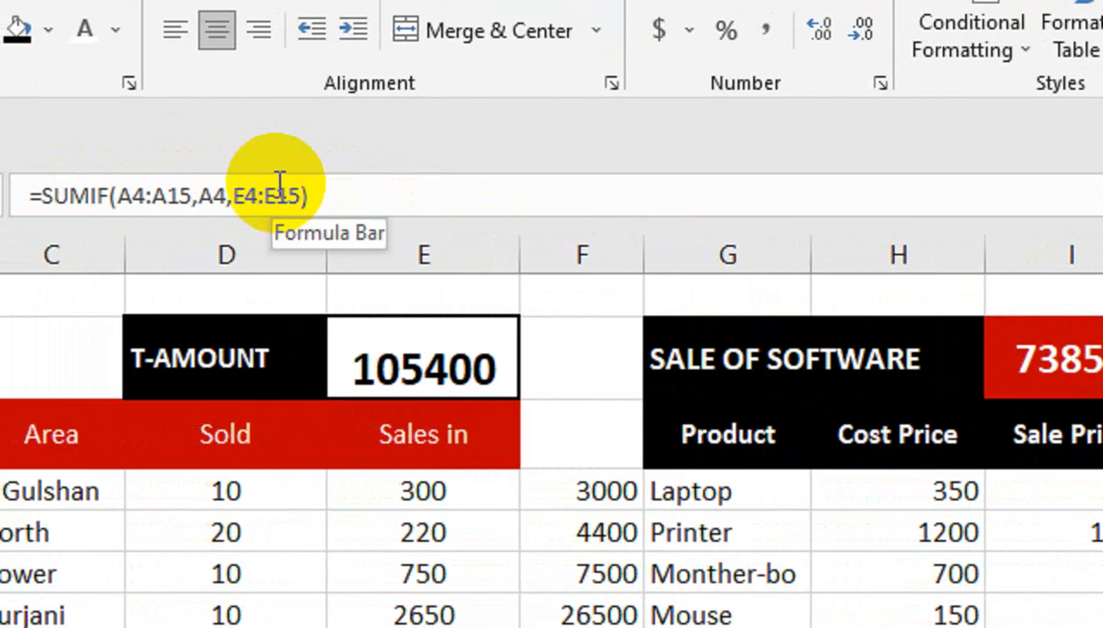
pyautogui.click(255, 187)
pyautogui.press('BackSpace')
pyautogui.write('F')
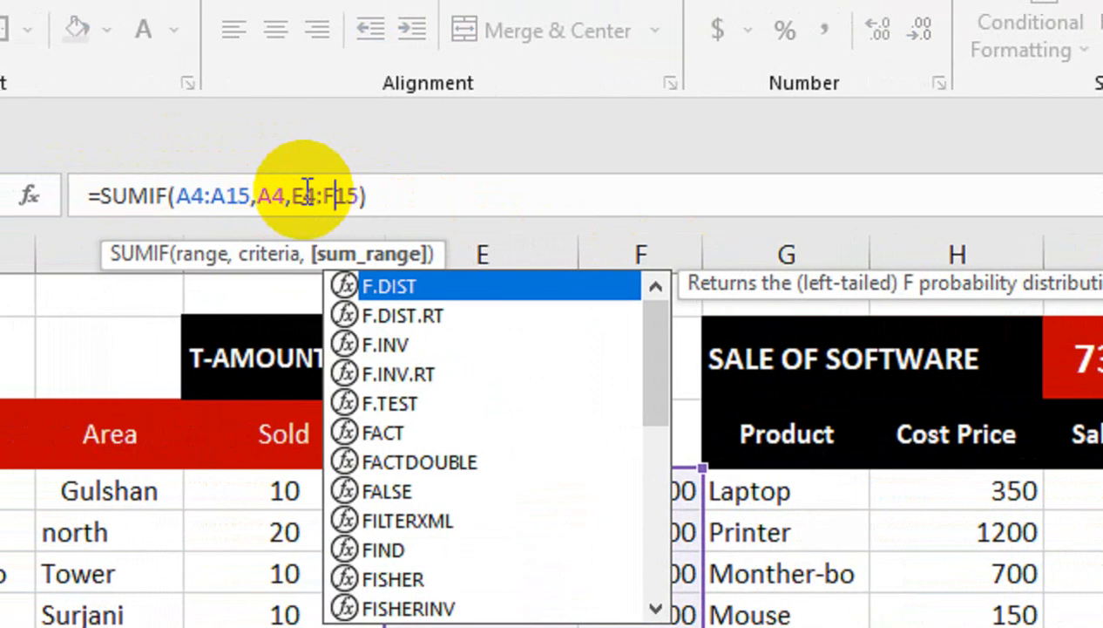
pyautogui.click(306, 191)
pyautogui.press('BackSpace')
pyautogui.write('F')
pyautogui.press('Return')
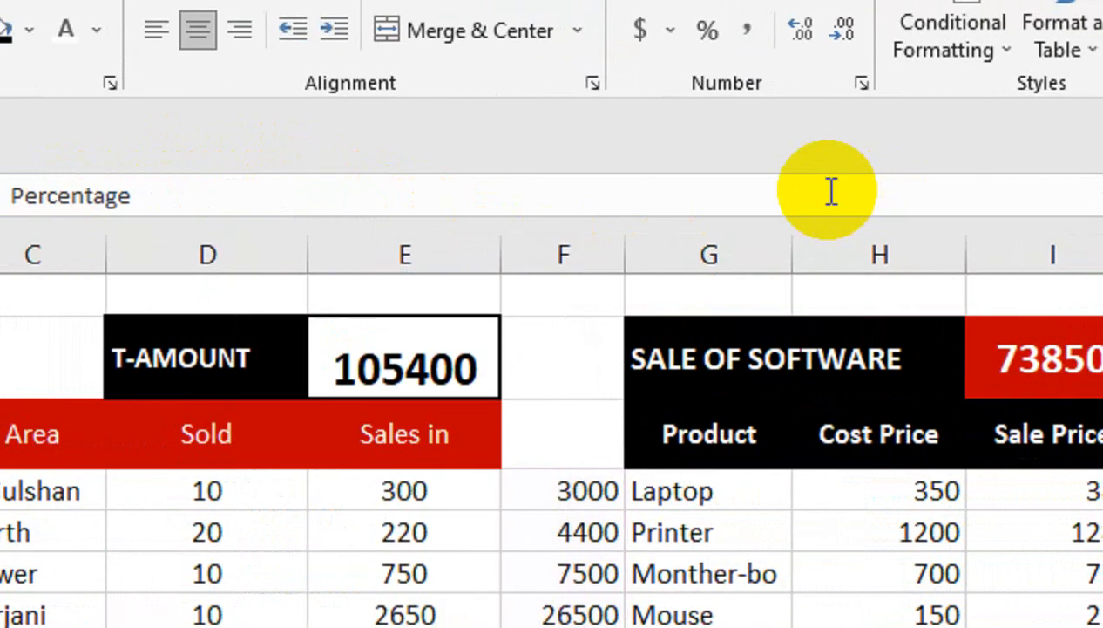
# - Add the software and hardware sales totals in I1 with the formula =I2+L2
pyautogui.click(1089, 294)
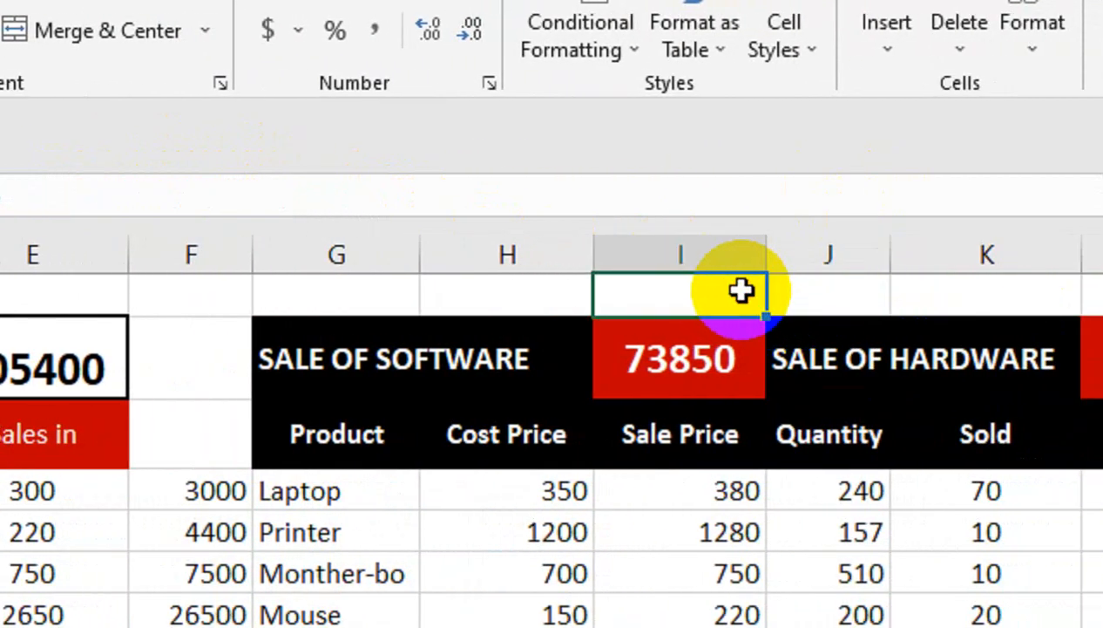
pyautogui.write('=')
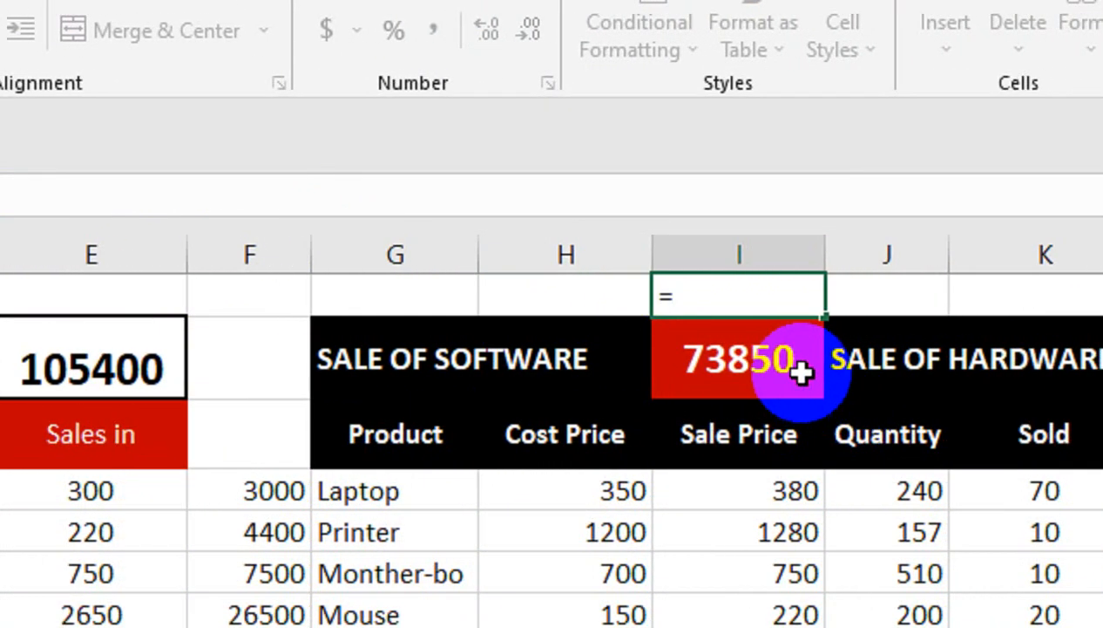
pyautogui.click(800, 370)
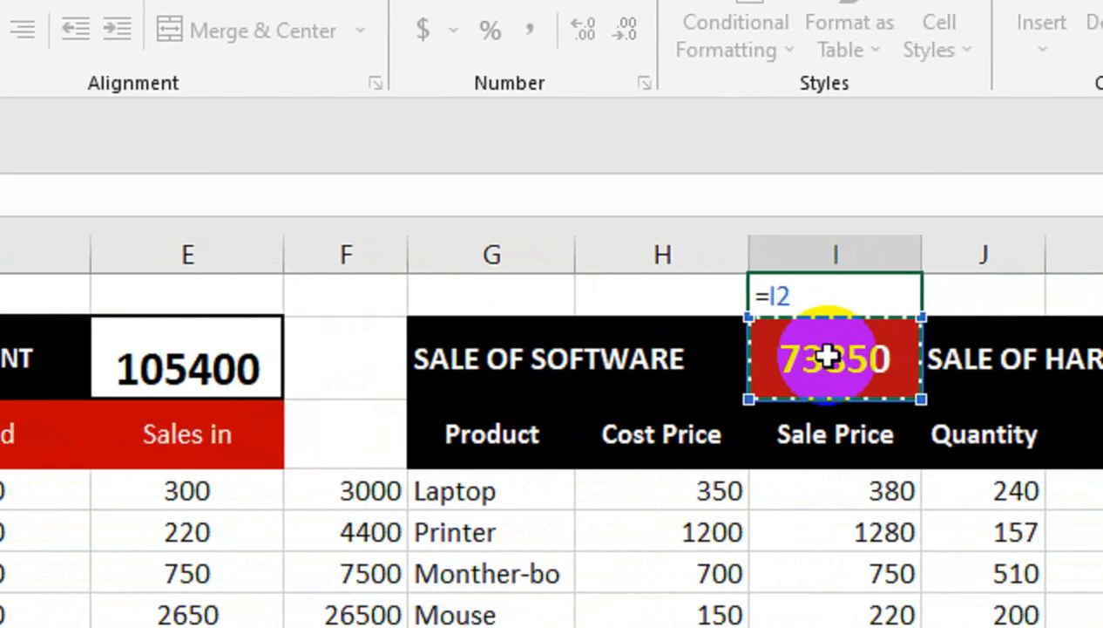
pyautogui.write('+')
pyautogui.click(880, 357)
pyautogui.press('Return')
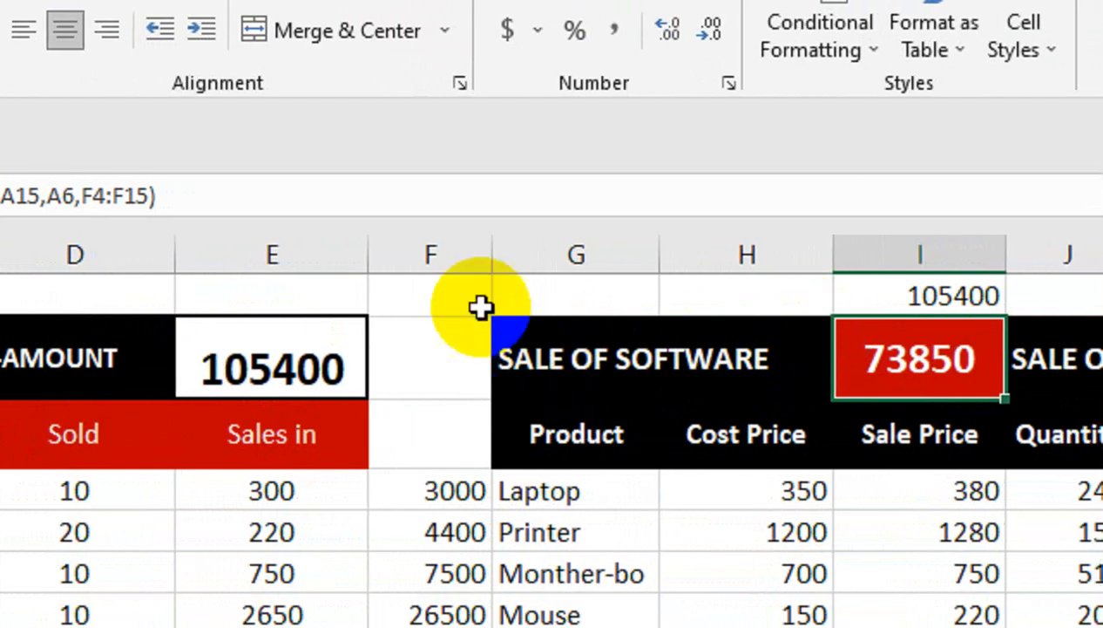
# - Narrow helper column F and insert a blank column between it and the Product column
pyautogui.rightClick(433, 257)
pyautogui.press('Escape')
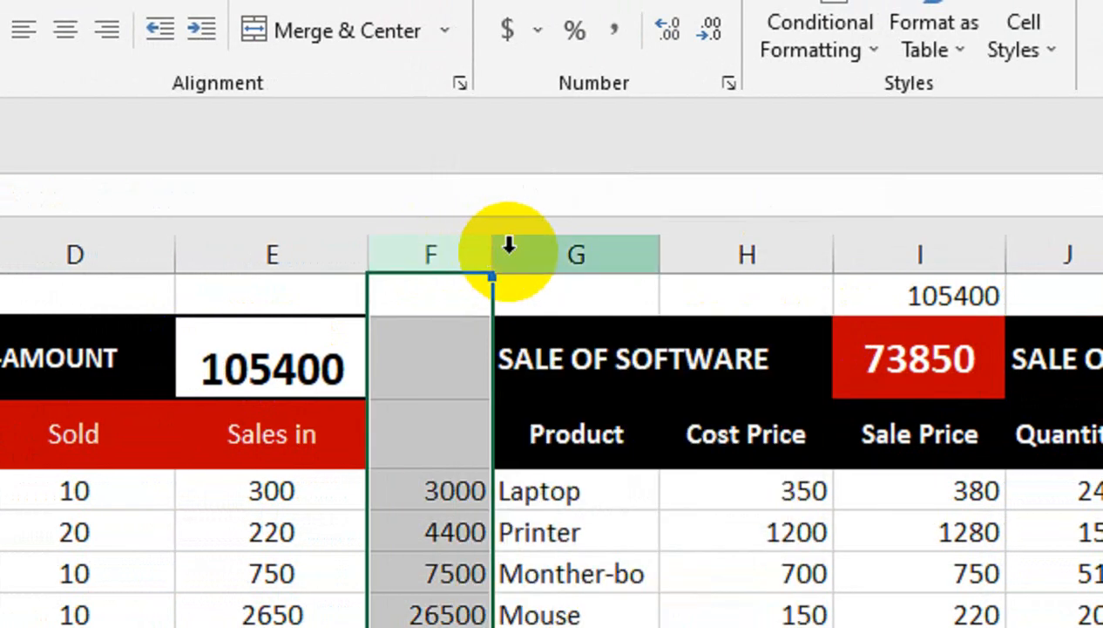
pyautogui.moveTo(490, 253); pyautogui.dragTo(432, 252)
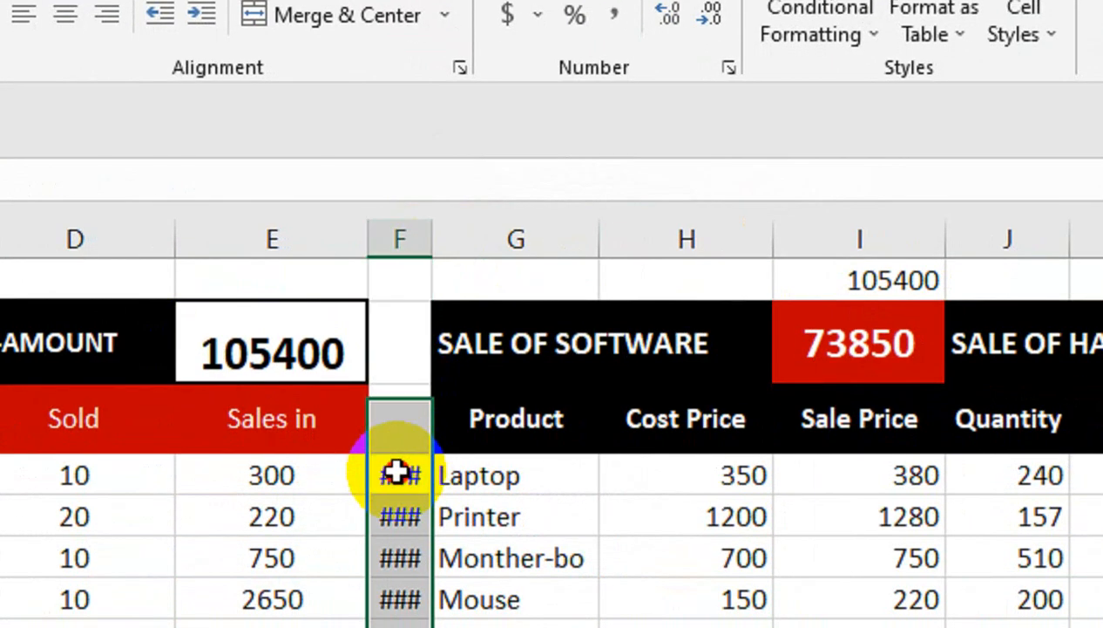
pyautogui.click(399, 491)
pyautogui.rightClick(484, 223)
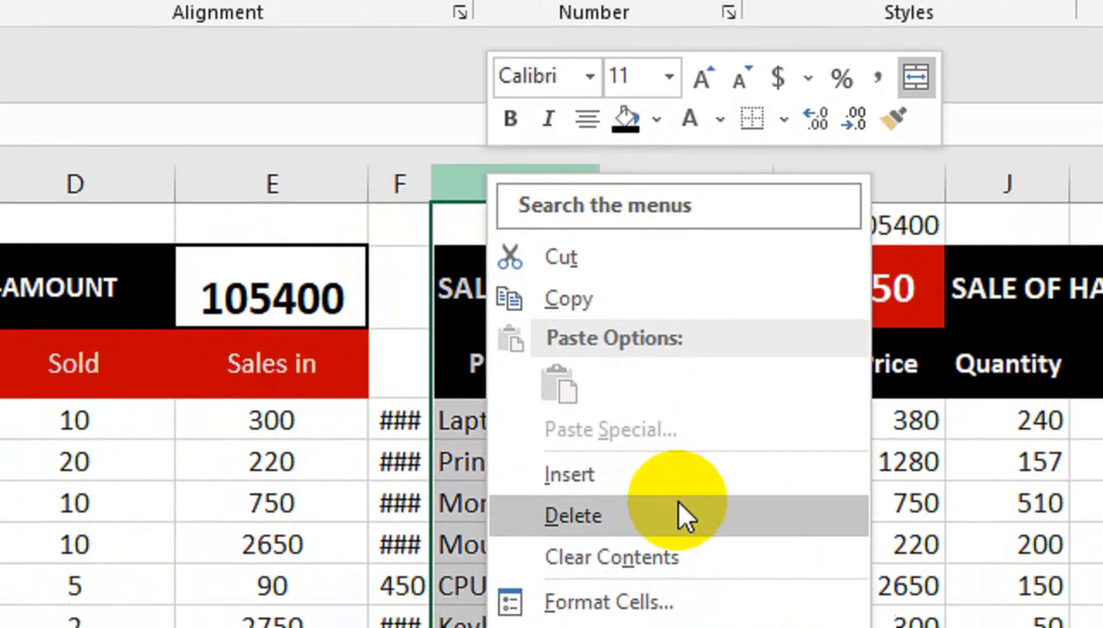
pyautogui.click(662, 526)
# - Hide helper column F and narrow the blank column G to a width of about 2.29
pyautogui.rightClick(402, 168)
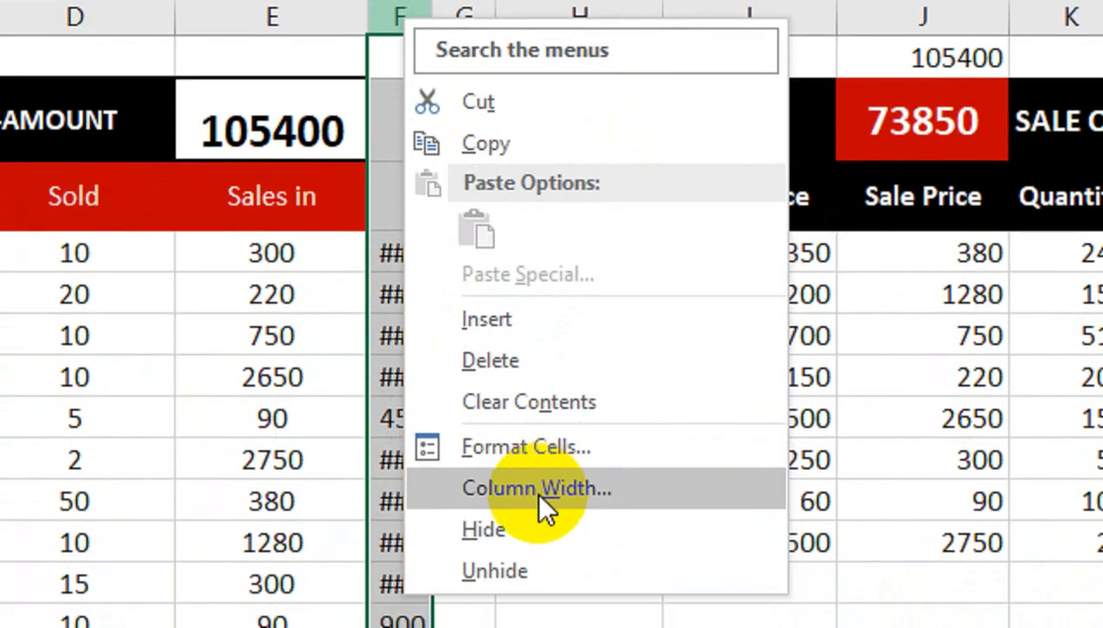
pyautogui.click(488, 529)
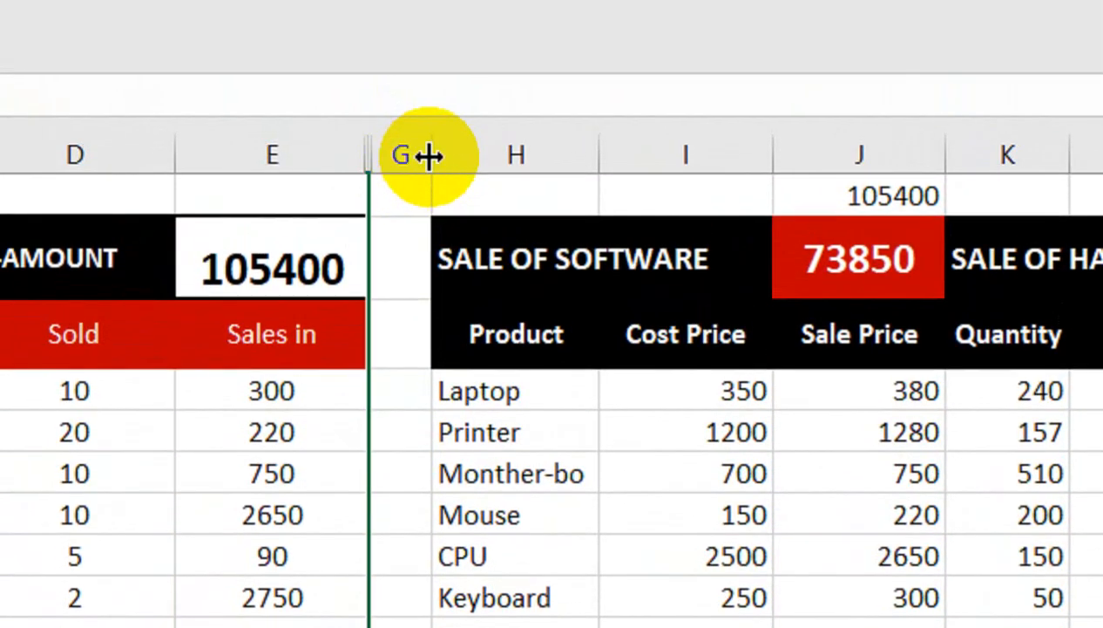
pyautogui.moveTo(429, 155); pyautogui.dragTo(409, 155)
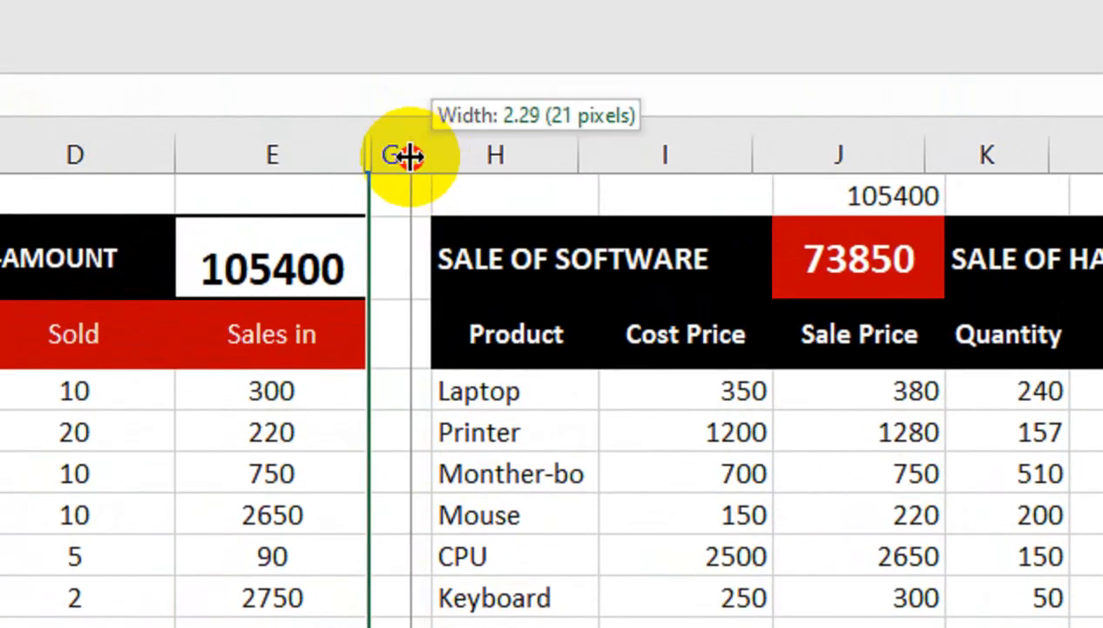
# - Clear the combined software and hardware total from cell J1
pyautogui.click(859, 206)
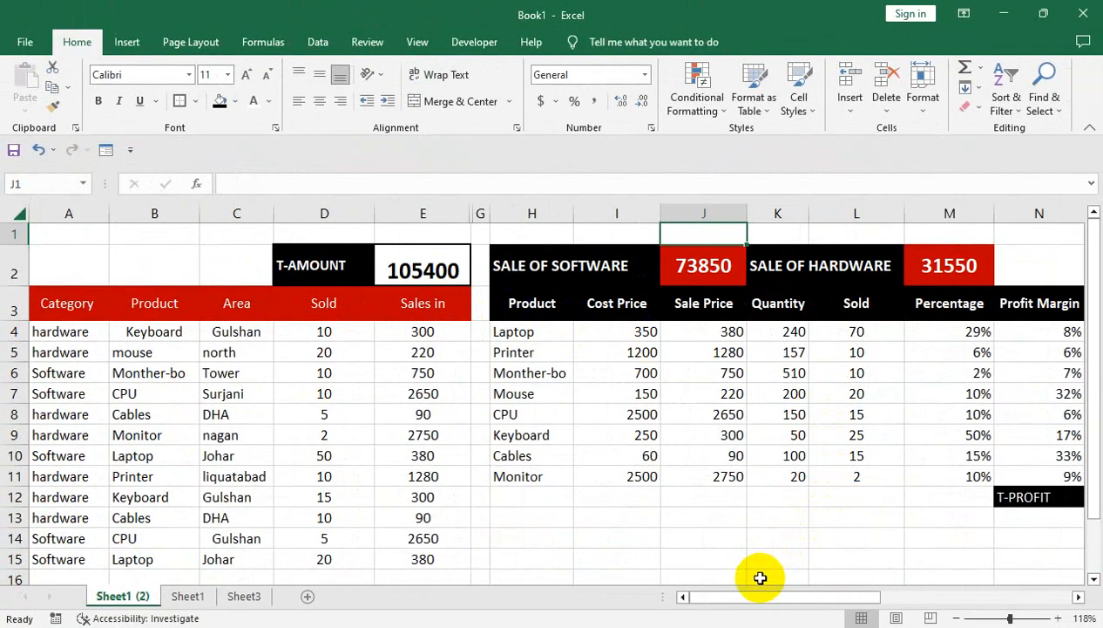
# - Calculate the Laptop's remaining quantity in P4 with the formula =K4-L4
pyautogui.moveTo(760, 598); pyautogui.dragTo(834, 597)
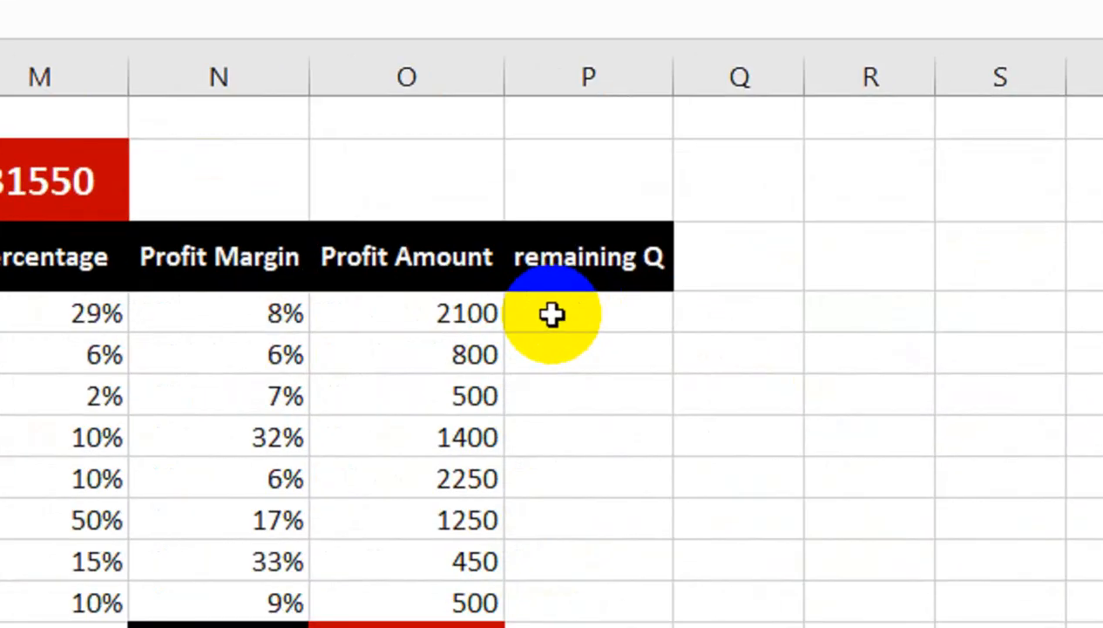
pyautogui.click(764, 332)
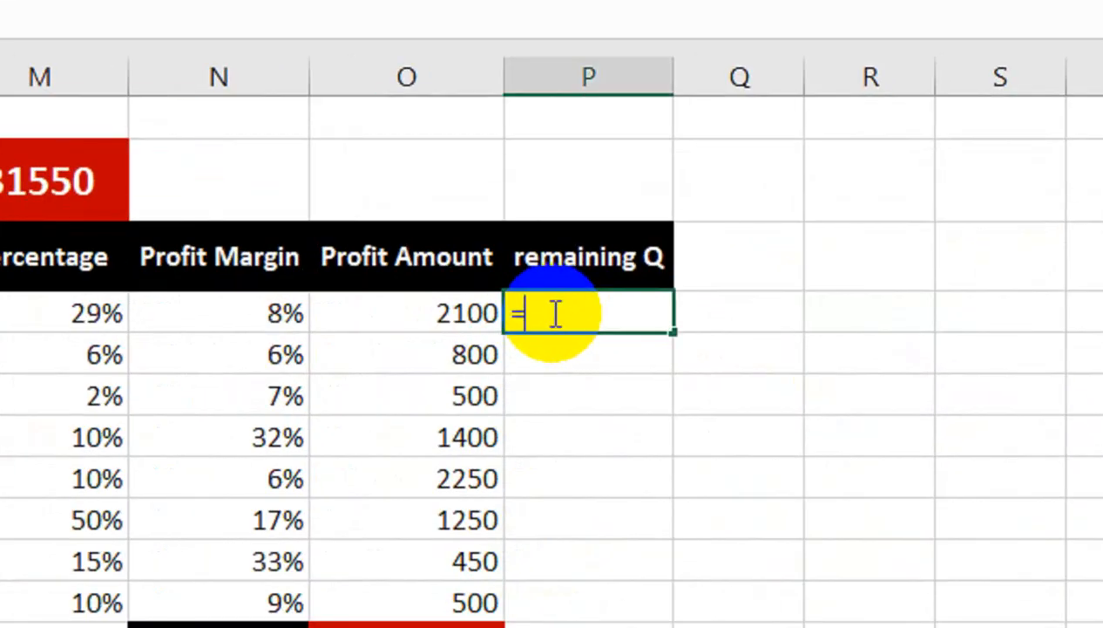
pyautogui.click(397, 310)
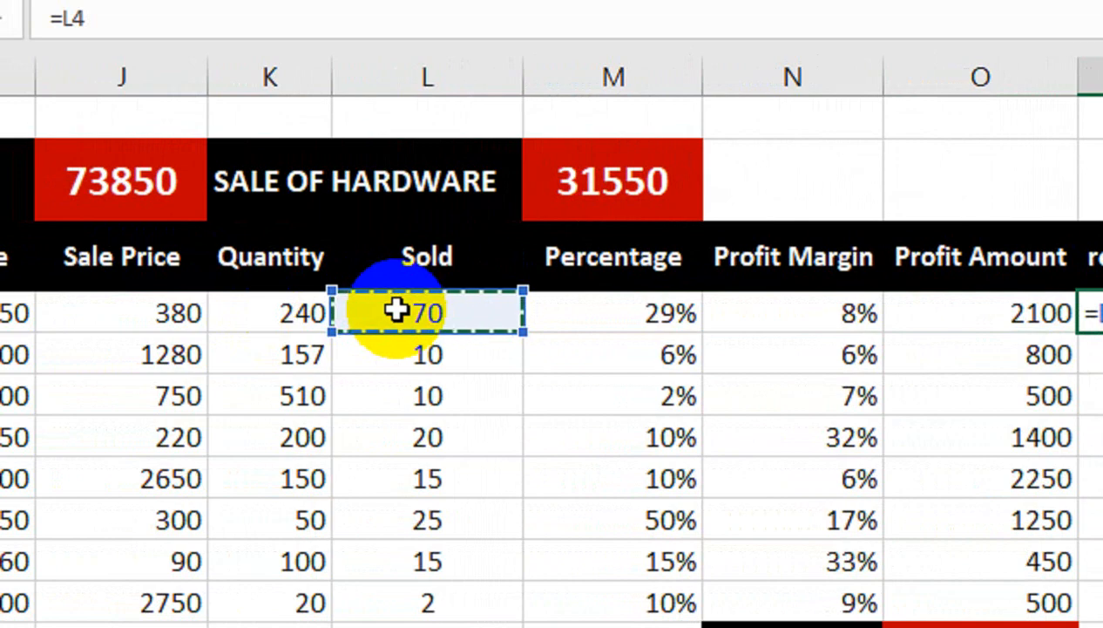
pyautogui.click(278, 311)
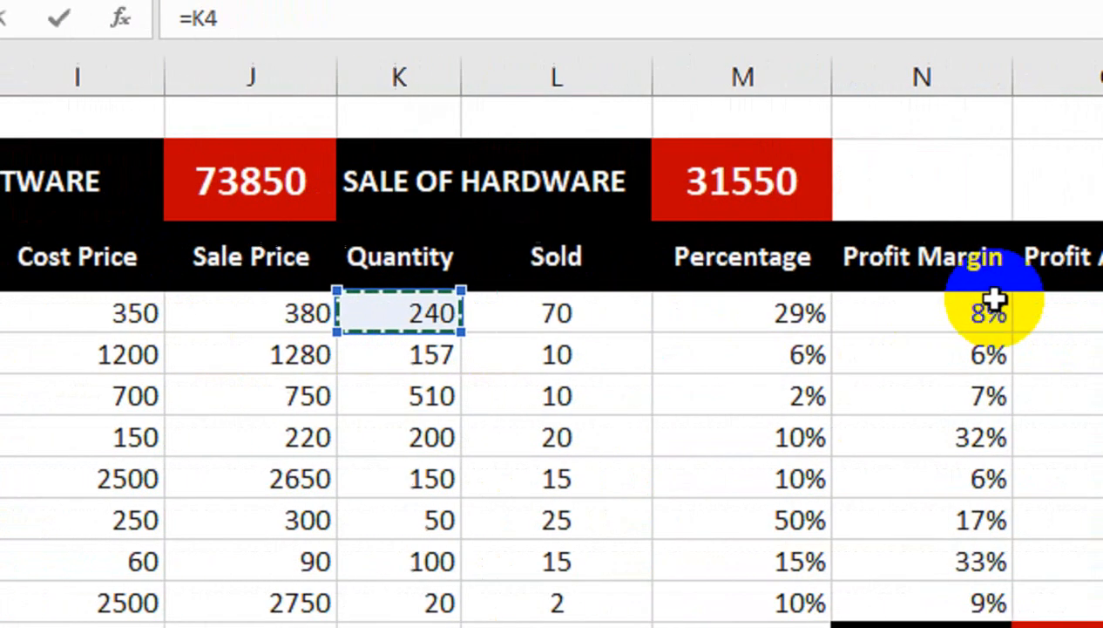
pyautogui.write('-')
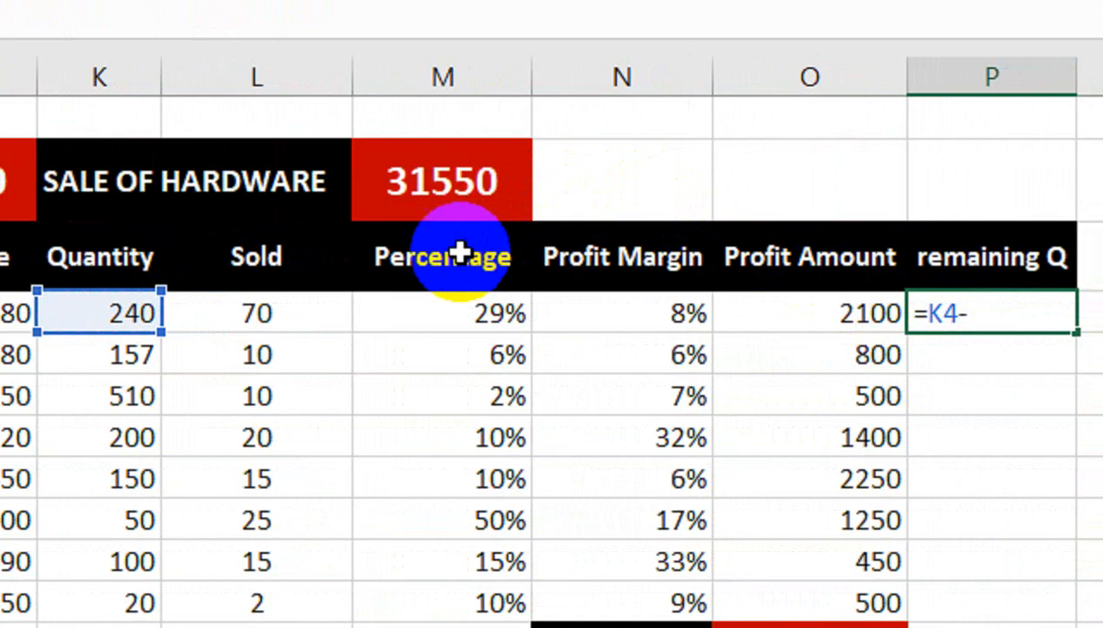
pyautogui.click(277, 312)
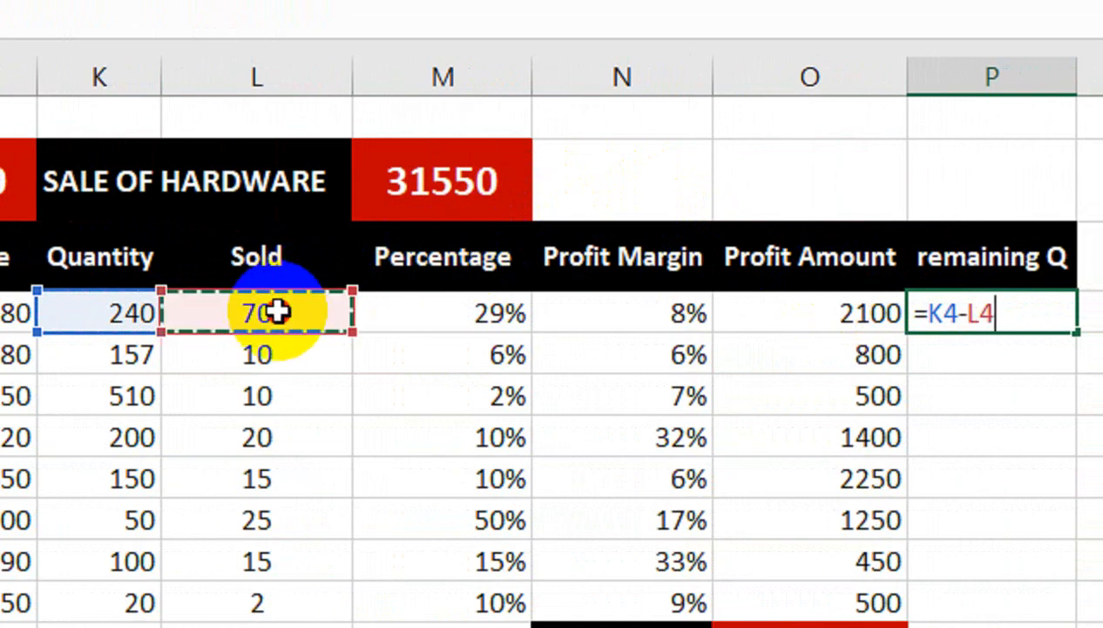
pyautogui.press('Return')
# - Fill the remaining Q formula from P4 down to P11 for all the products
pyautogui.click(991, 312)
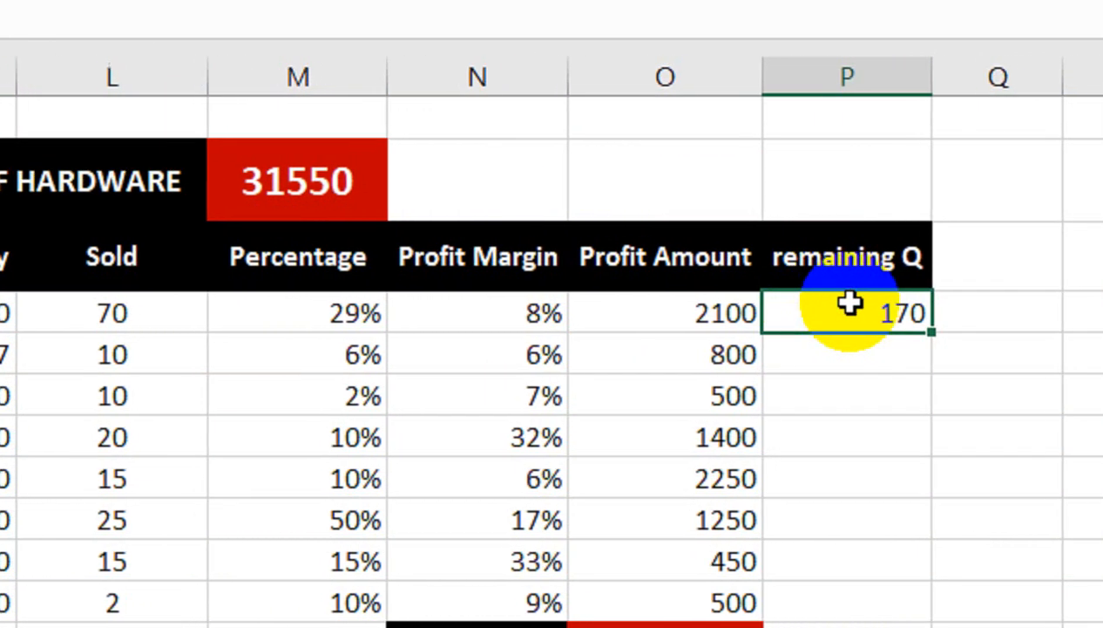
pyautogui.moveTo(833, 336); pyautogui.dragTo(841, 605)
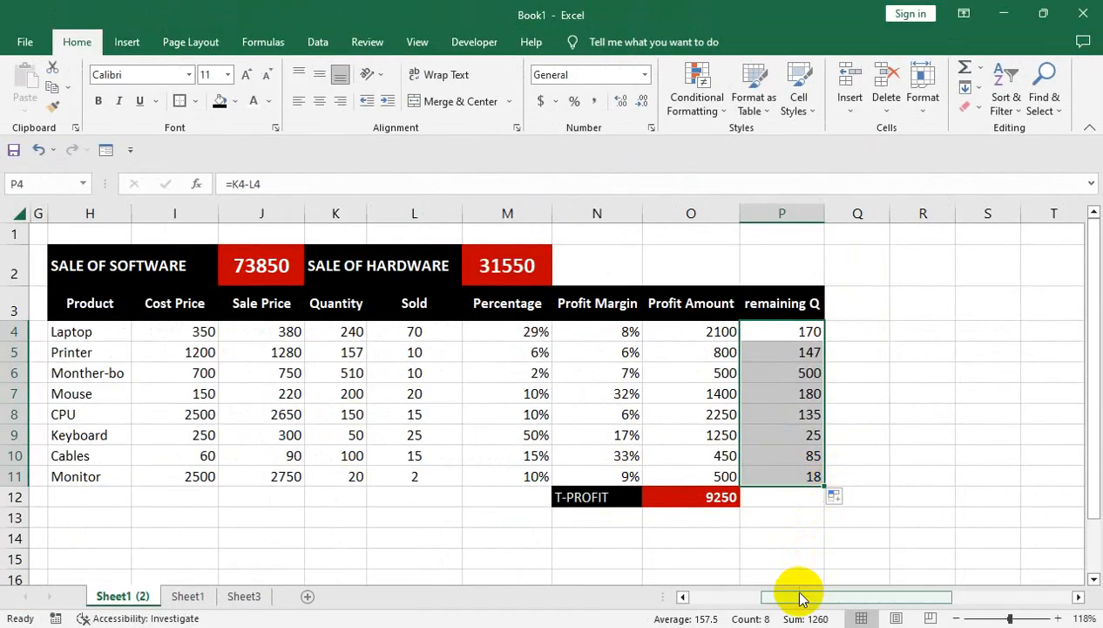
pyautogui.moveTo(800, 597); pyautogui.dragTo(682, 597)
pyautogui.click(622, 453)
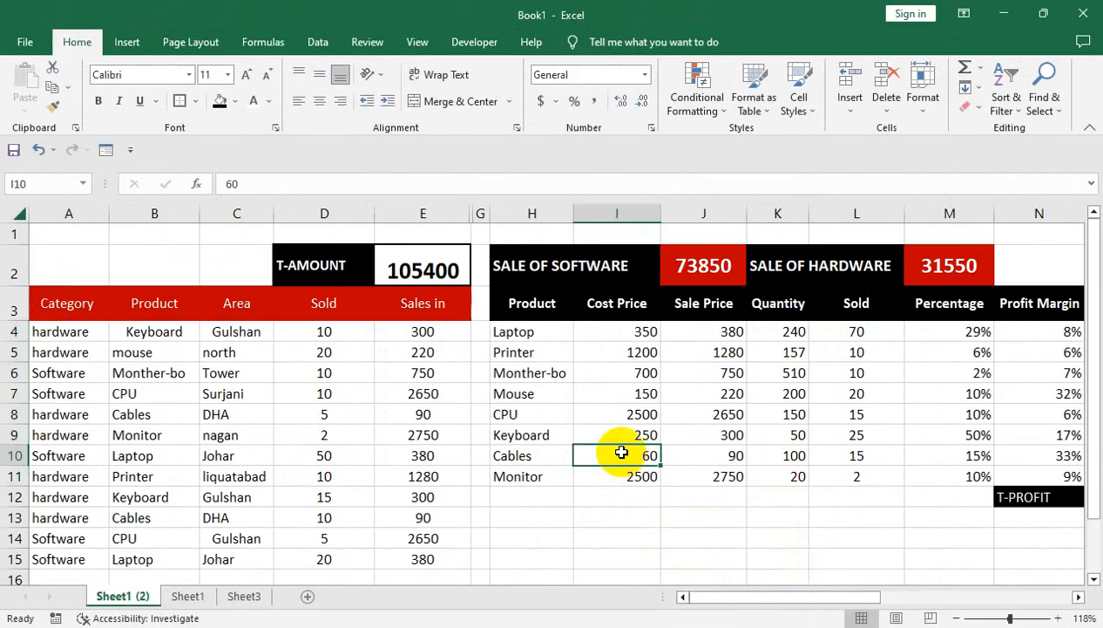